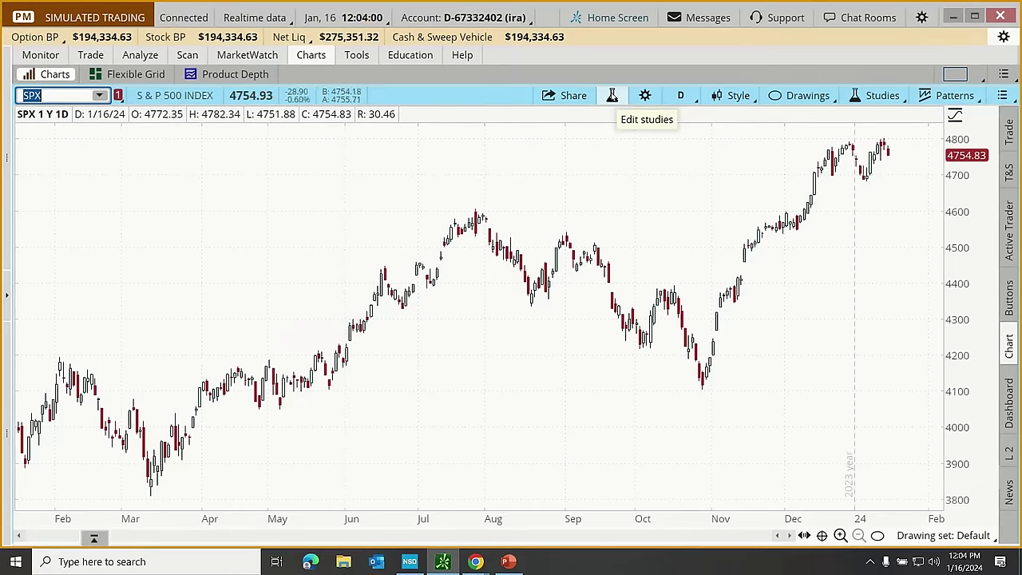
Find the MarketForecast study, add it to the SPX chart as a lower study and apply it.
left_click(612, 95)
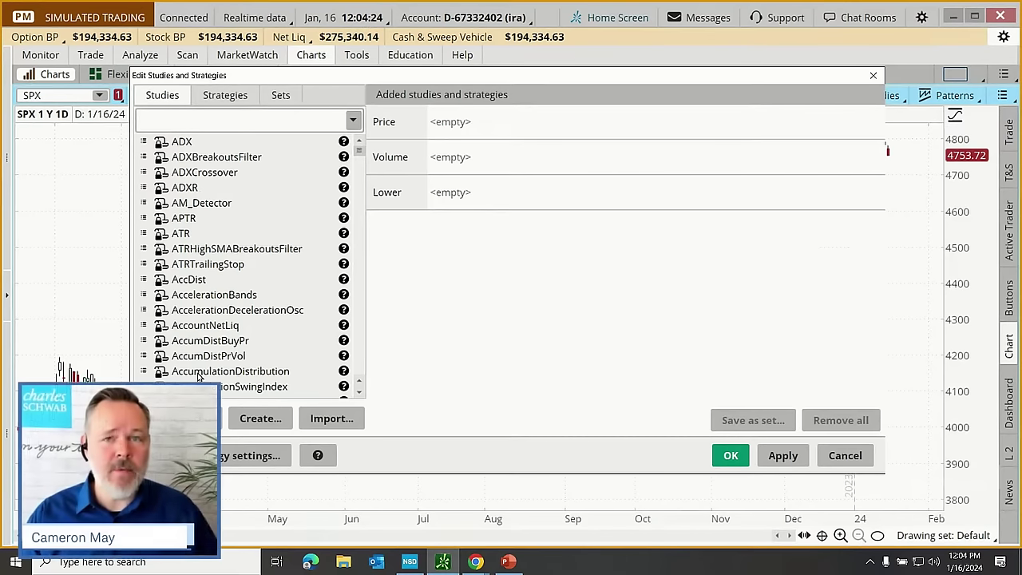
left_click(167, 119)
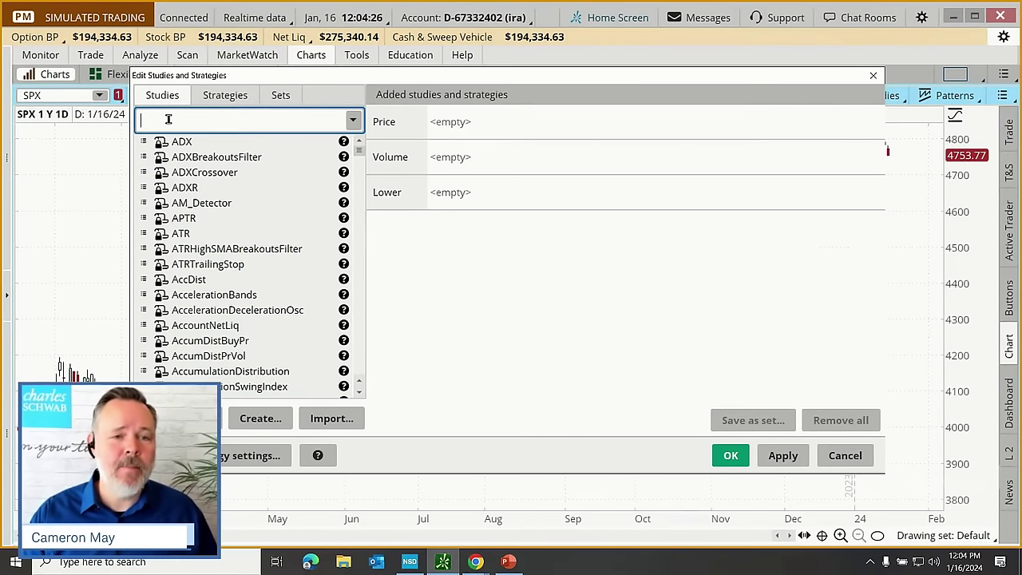
type("marke")
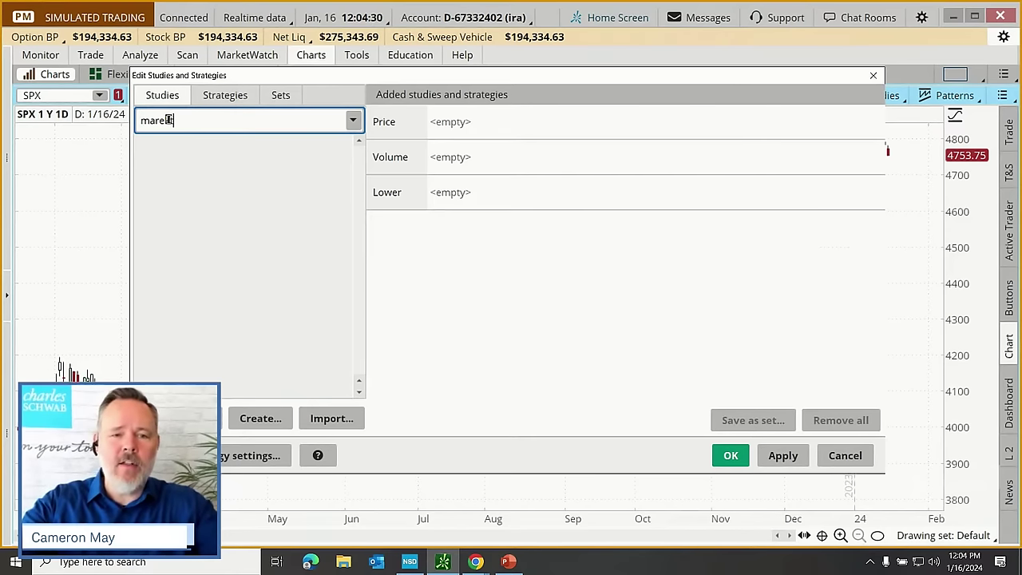
key("BackSpace")
key("BackSpace")
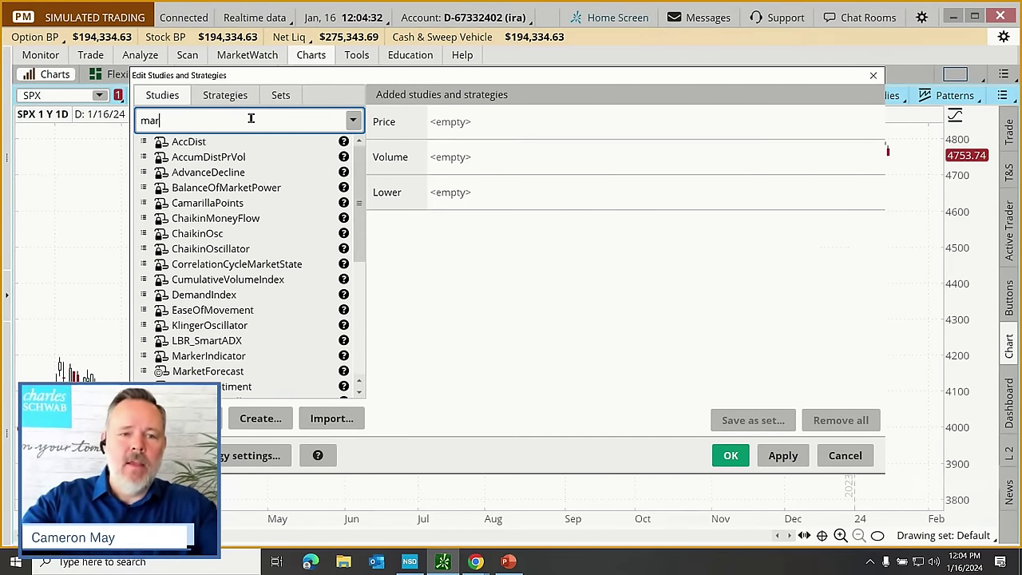
type("ketfor")
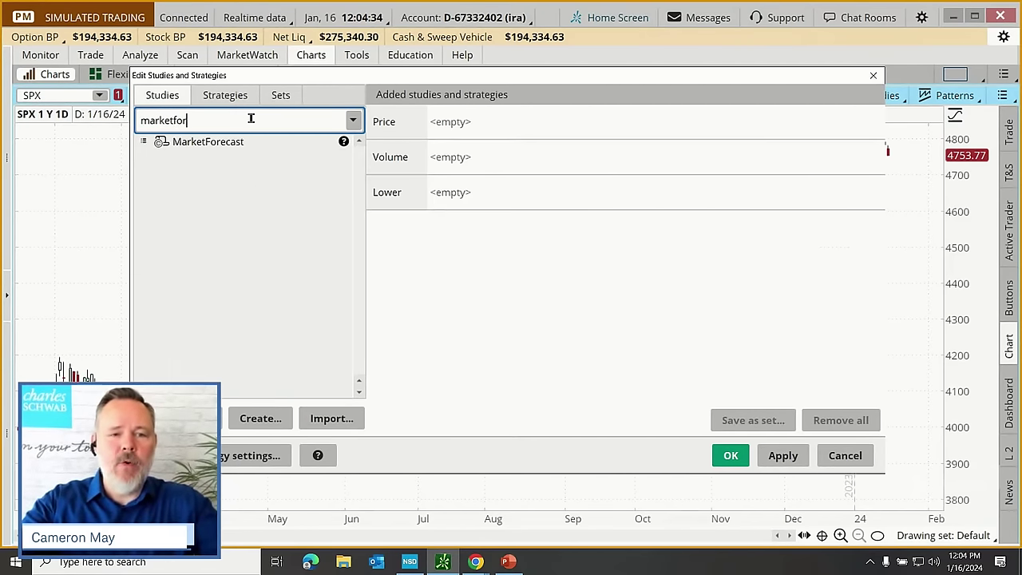
left_click(208, 143)
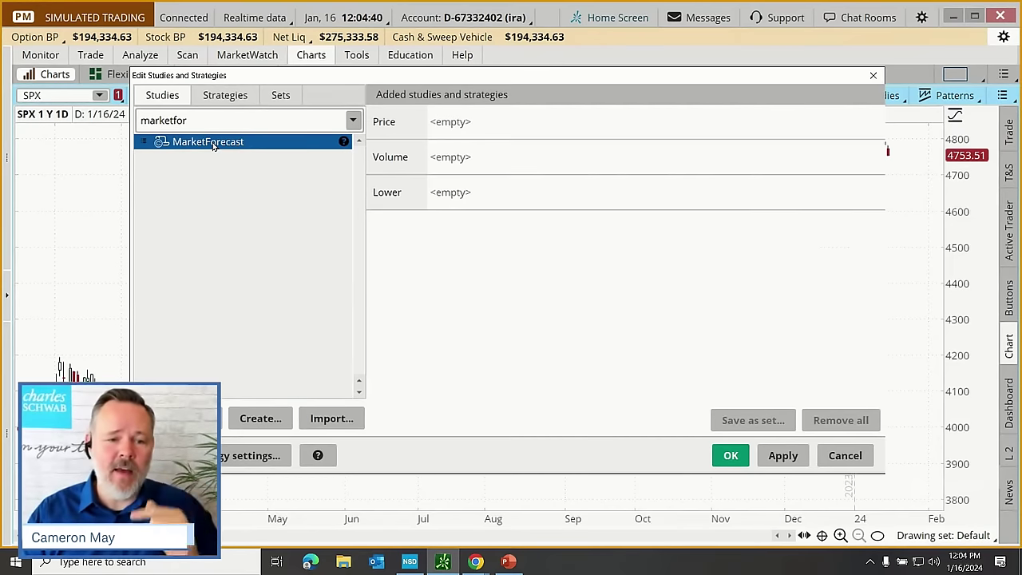
left_click(180, 419)
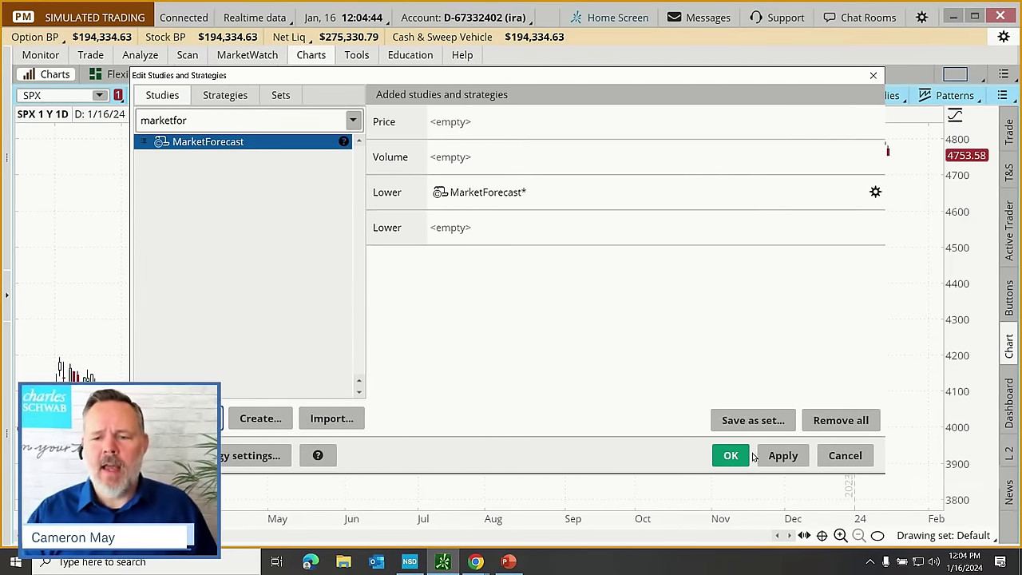
left_click(780, 456)
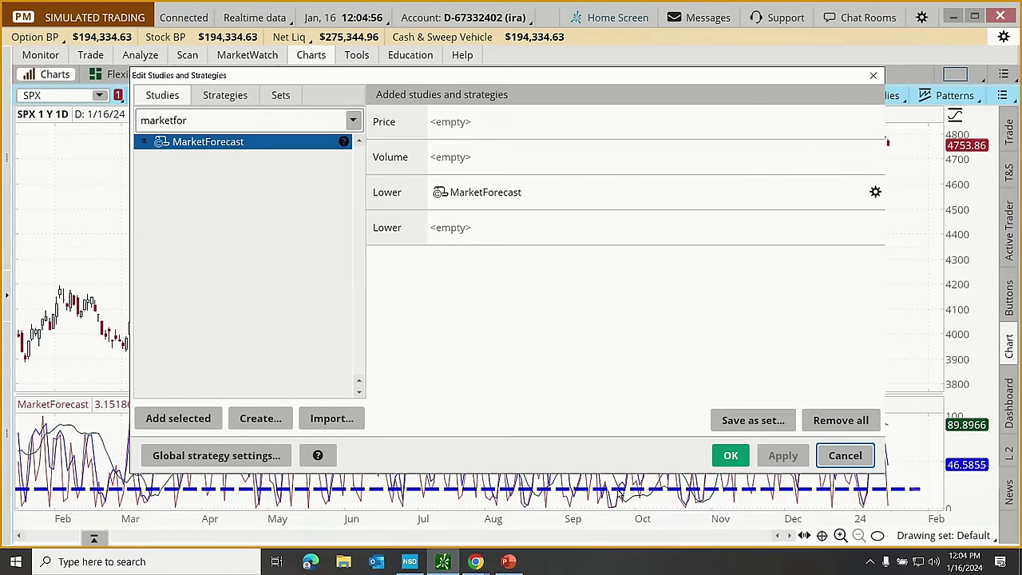
Set the line width of MarketForecast's Momentum and NearTerm plots to 2.
left_click(878, 189)
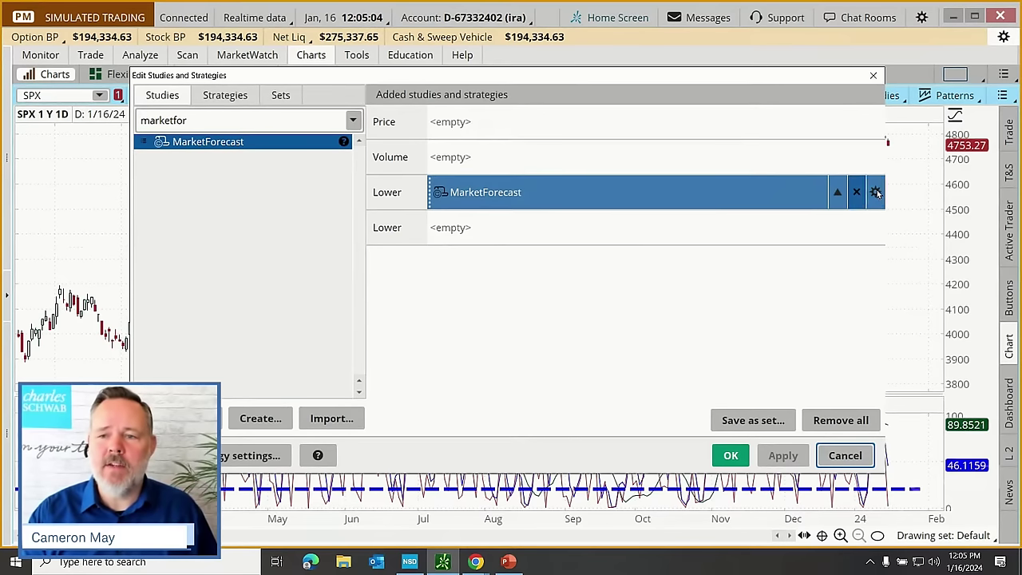
left_click(876, 192)
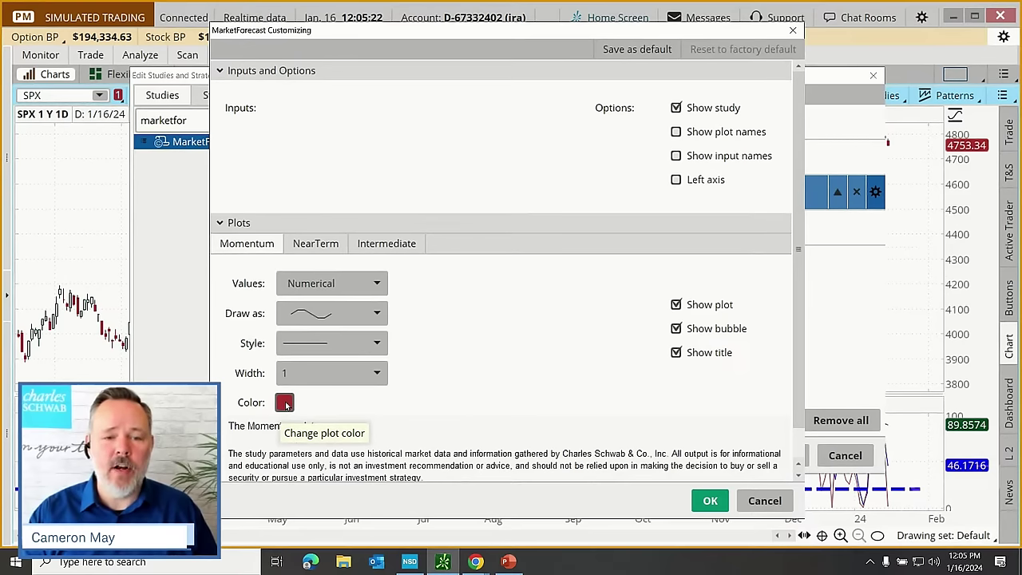
left_click(292, 374)
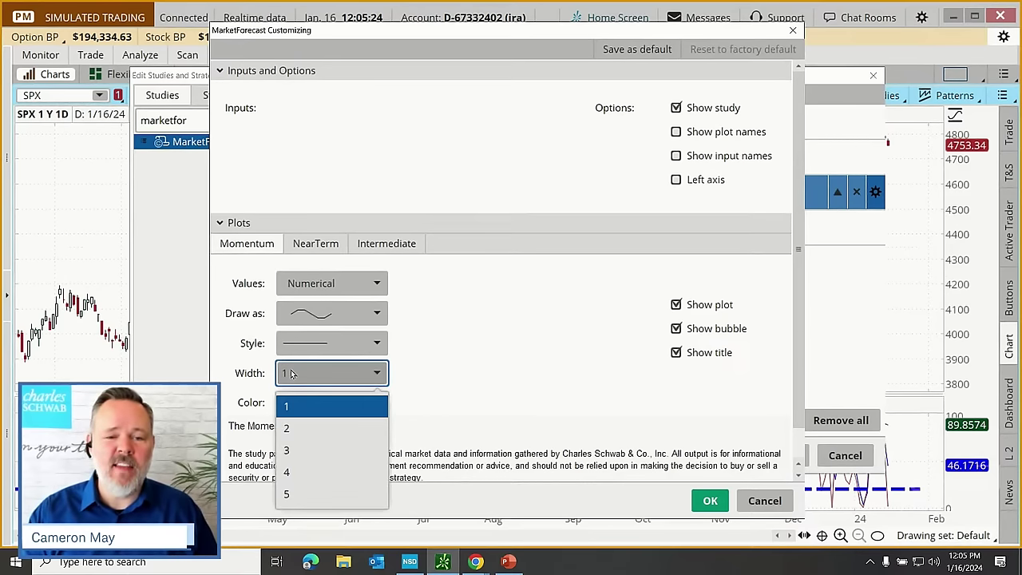
left_click(290, 428)
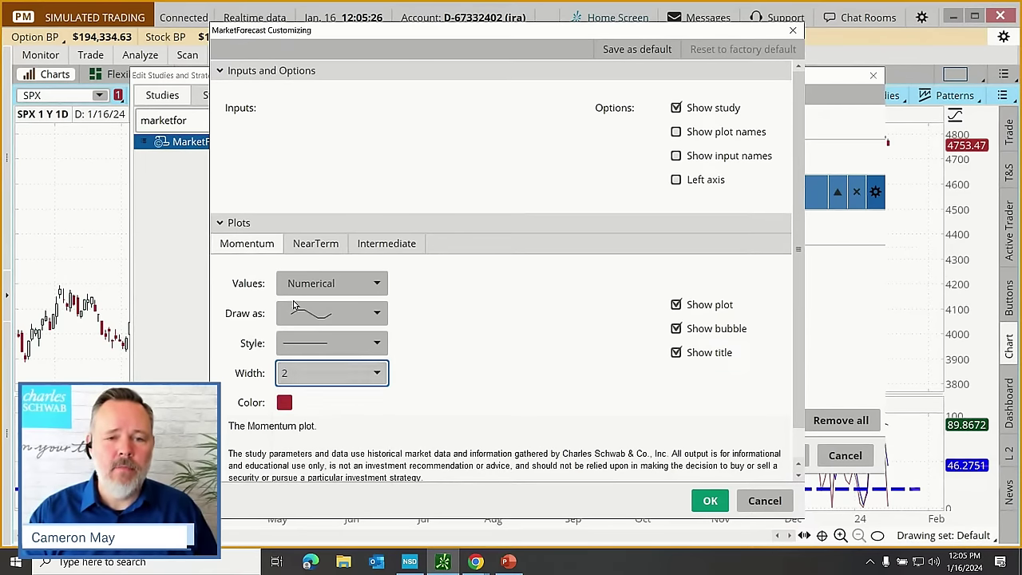
left_click(320, 245)
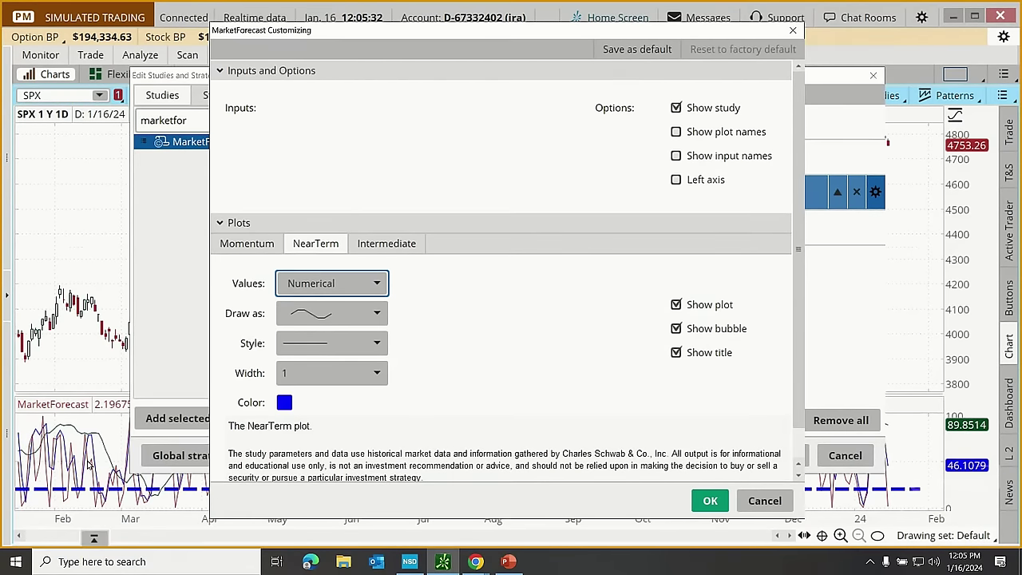
left_click(302, 377)
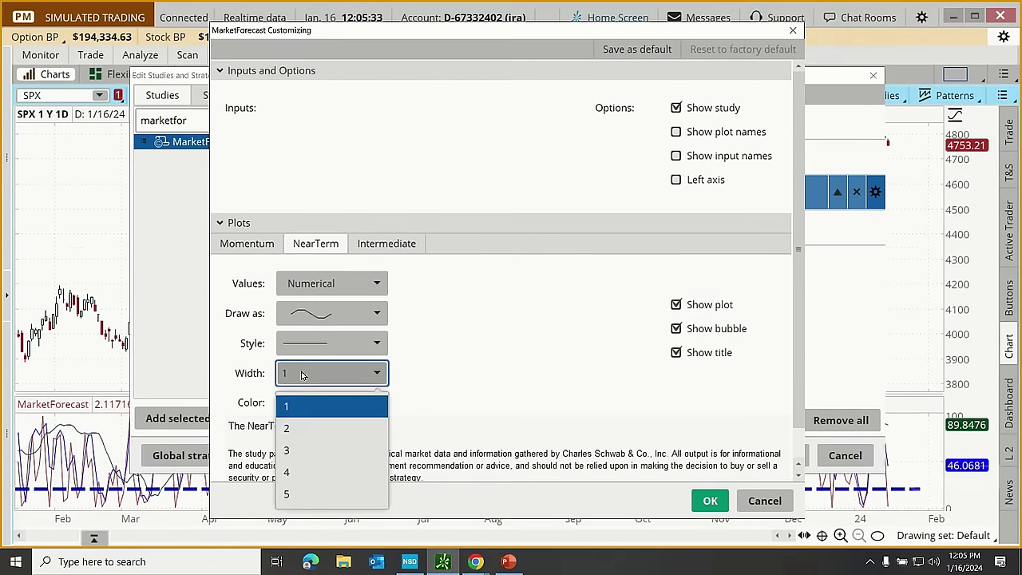
left_click(289, 431)
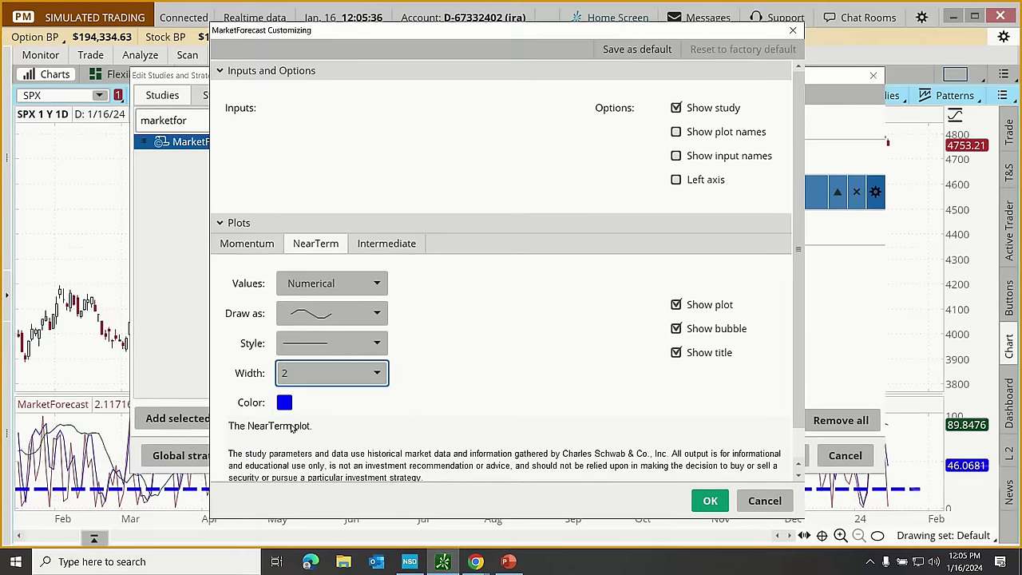
Set the Intermediate plot's line width to 3 and apply the customized MarketForecast study to the chart.
left_click(387, 245)
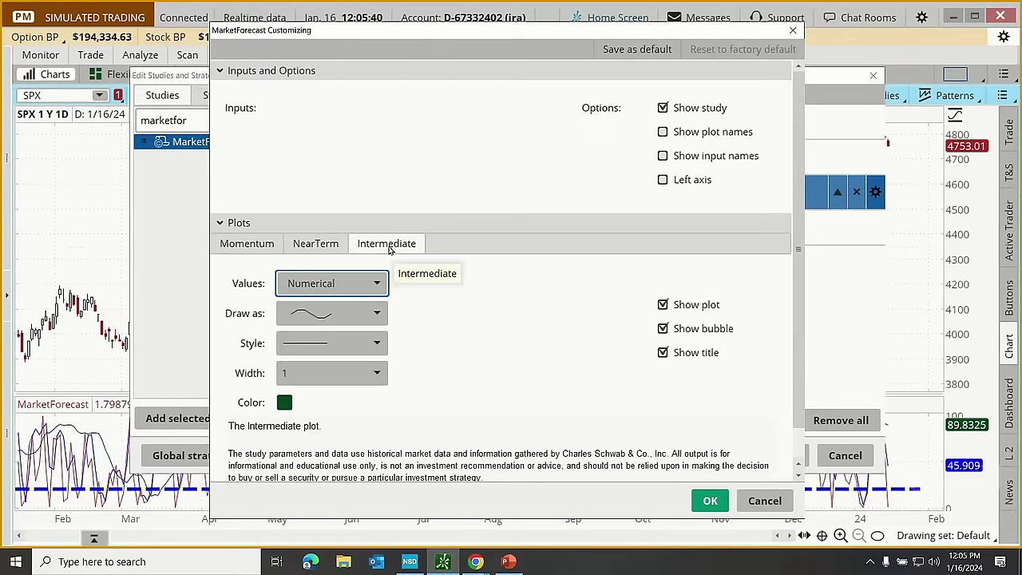
left_click(285, 404)
left_click(333, 401)
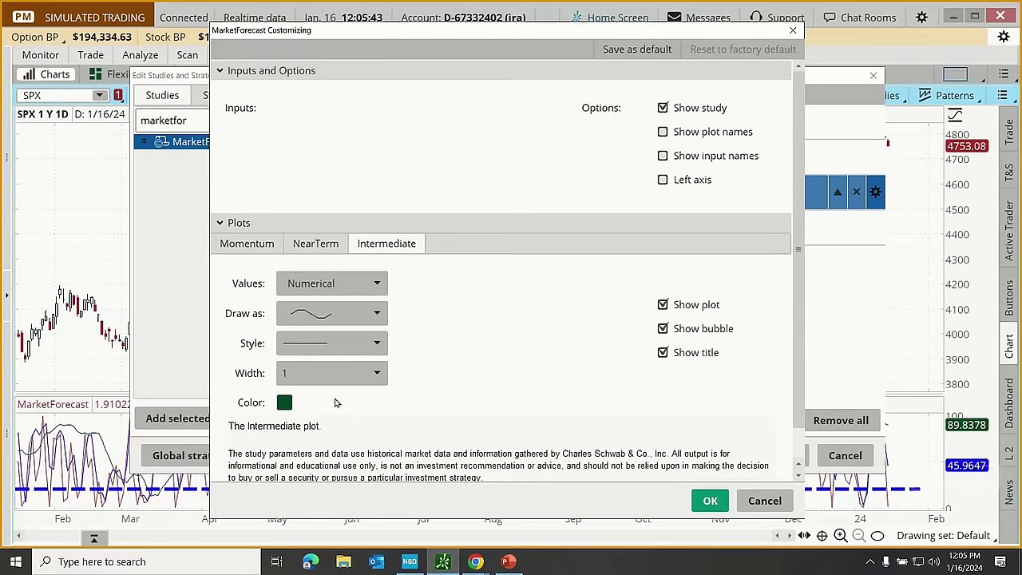
left_click(302, 374)
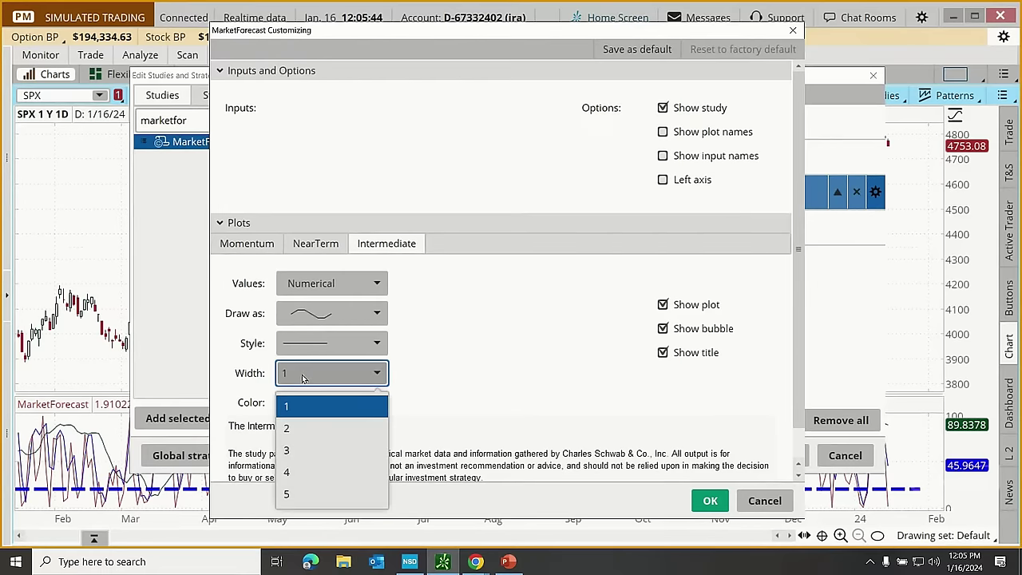
left_click(291, 453)
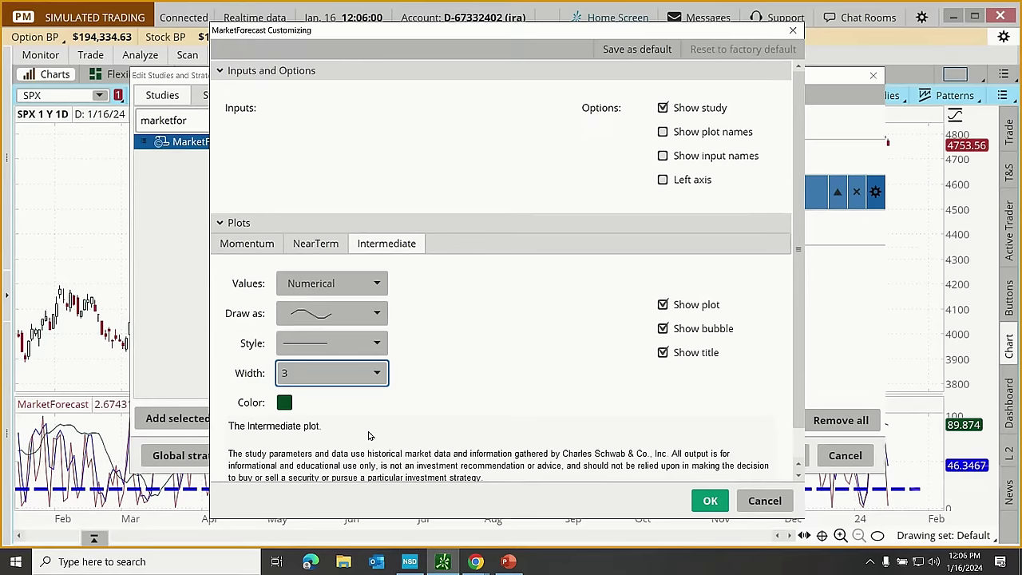
left_click(709, 500)
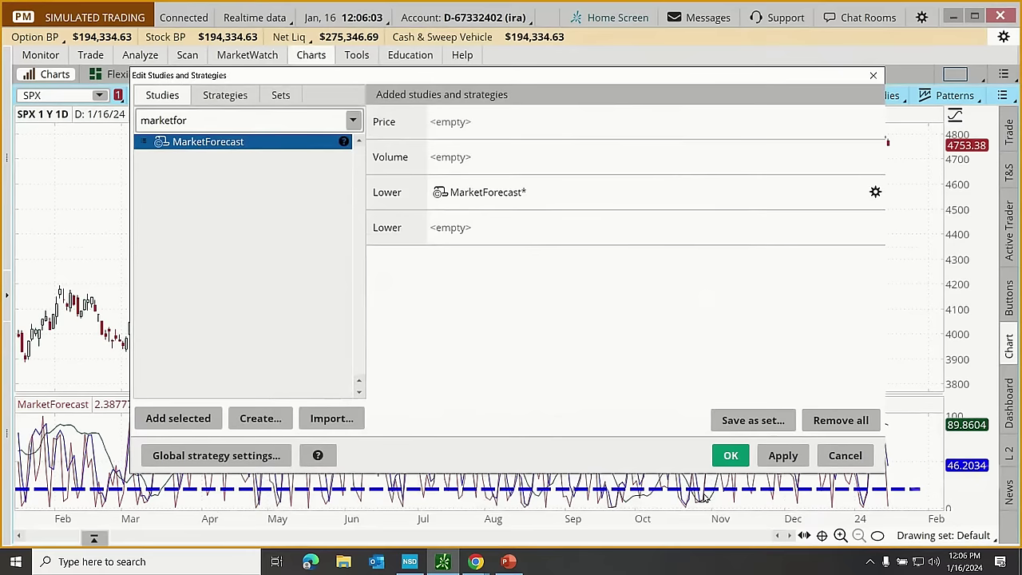
left_click(784, 456)
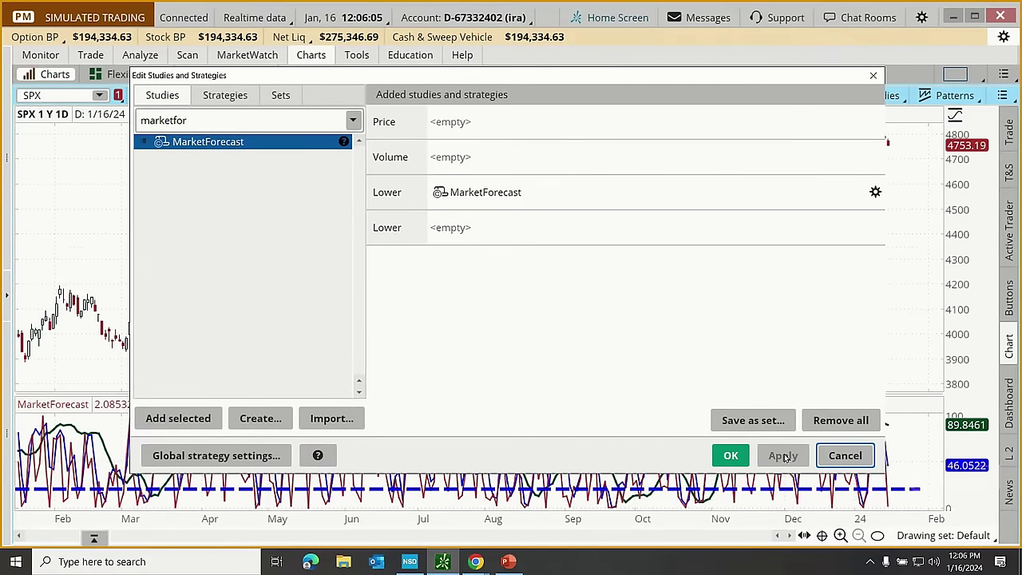
left_click(730, 456)
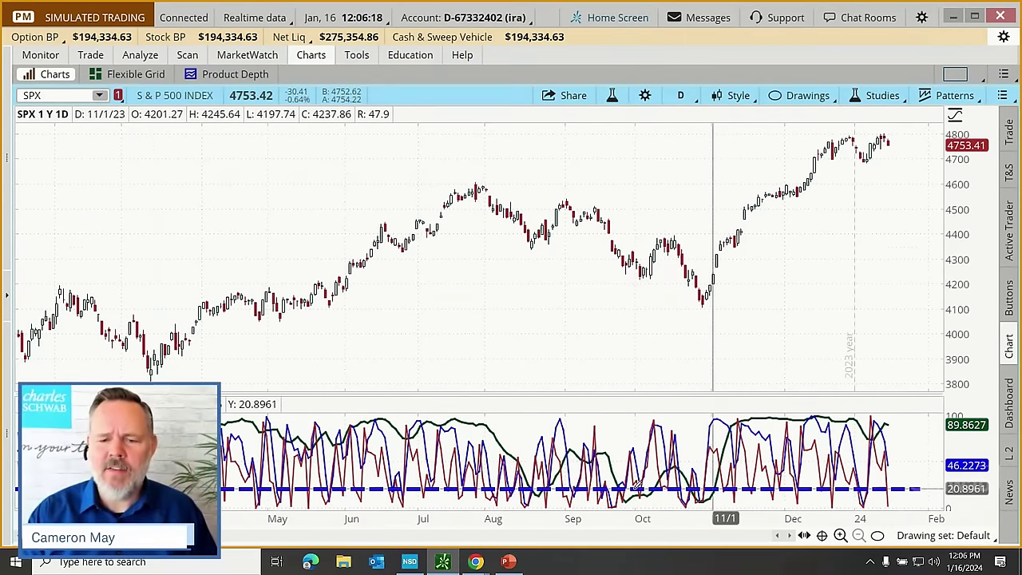
Remove the existing dashed line from the MarketForecast pane and draw a new horizontal trendline across it at about the 20 level.
right_click(475, 488)
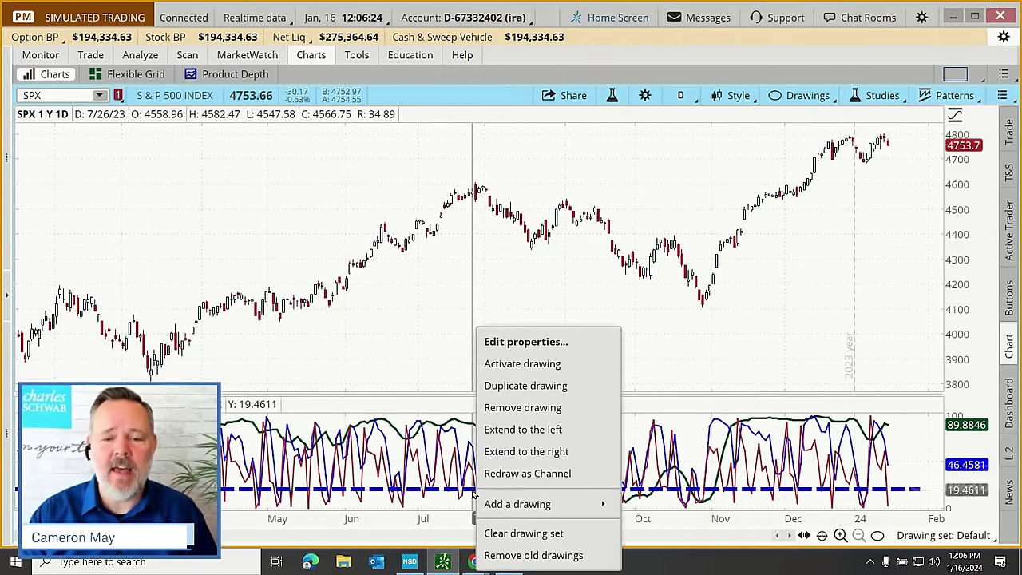
left_click(505, 408)
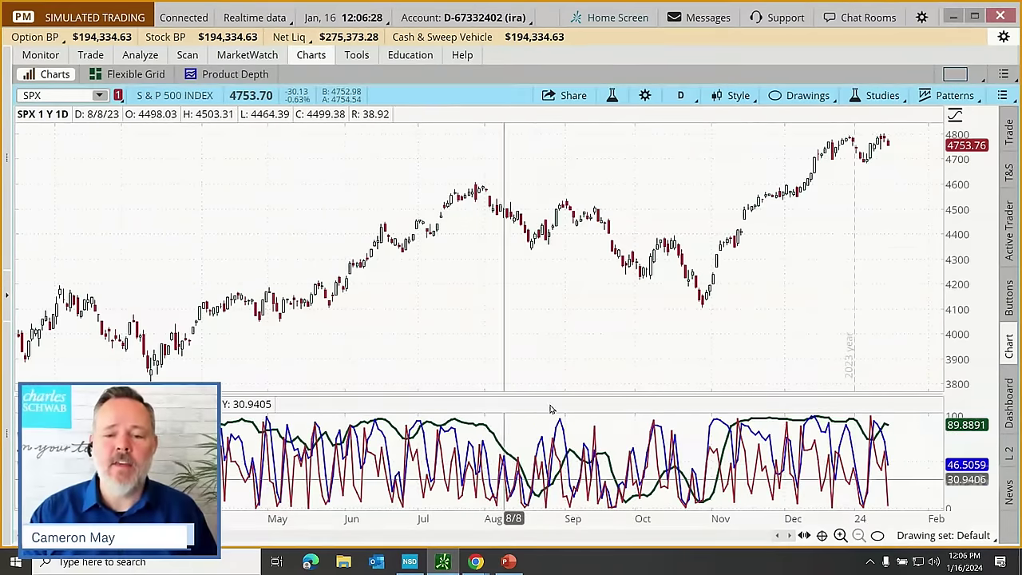
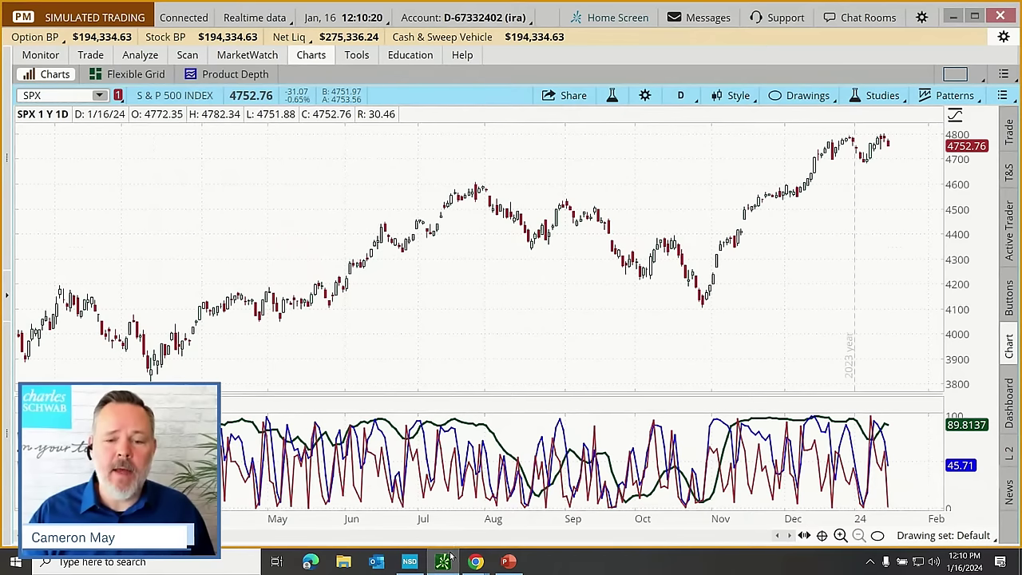
mouse_move(451, 557)
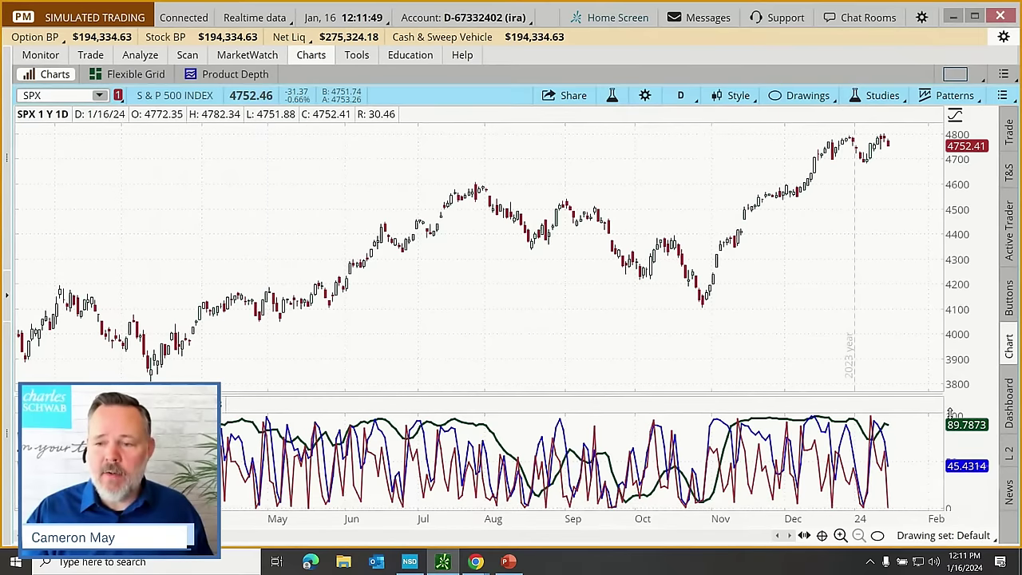
left_click(879, 537)
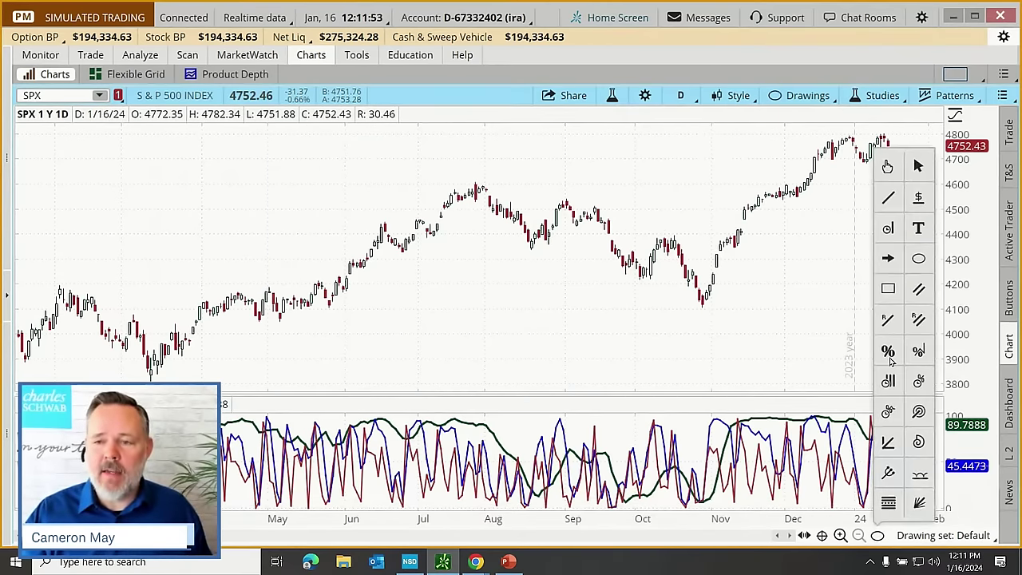
left_click(889, 198)
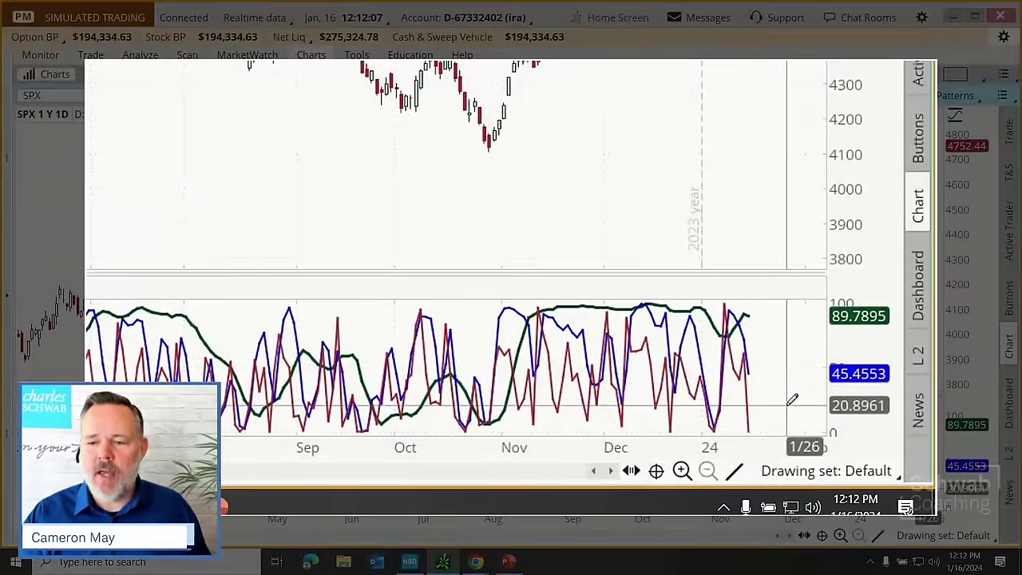
left_click_drag(790, 400, 87, 408)
left_click_drag(214, 496, 23, 490)
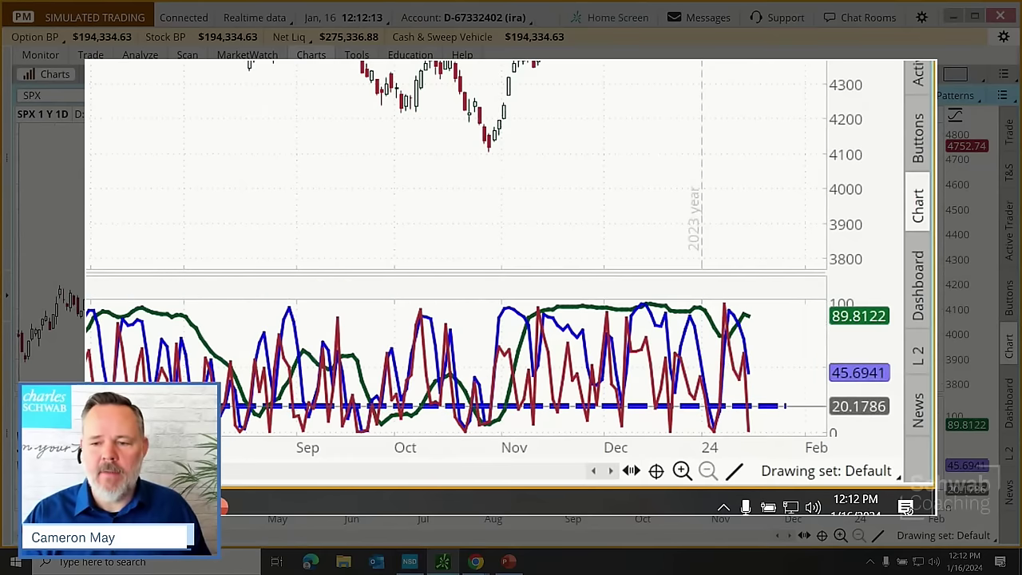
left_click(319, 399)
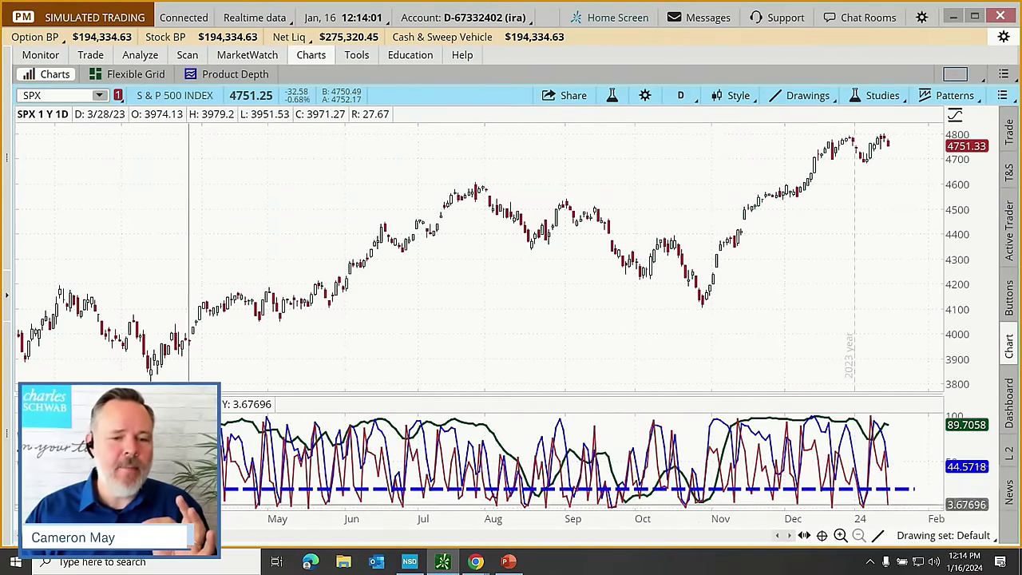
Draw a small ellipse around the cluster of MarketForecast lines at the dashed line near 3/13.
left_click_drag(201, 496, 11, 480)
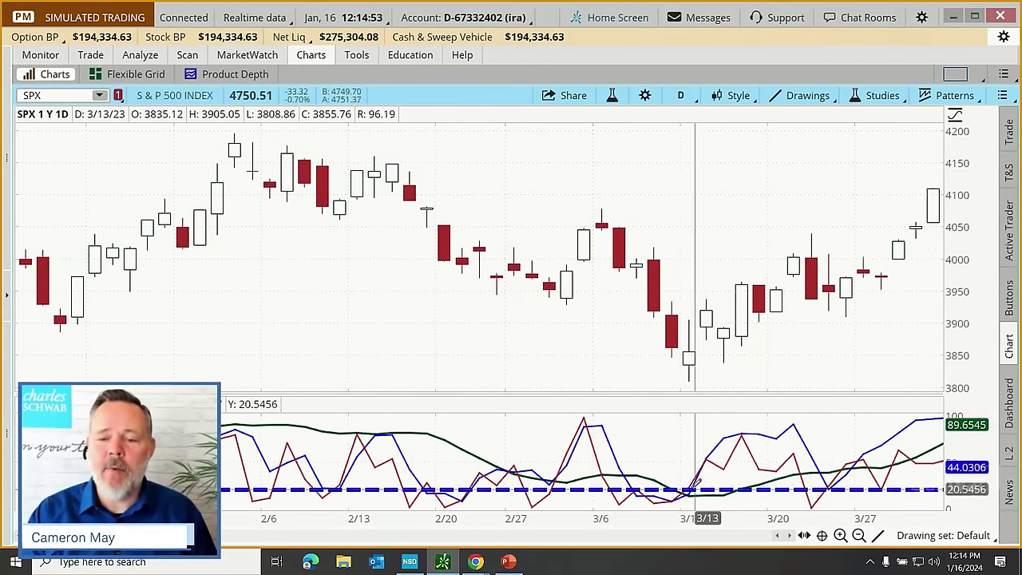
left_click(880, 535)
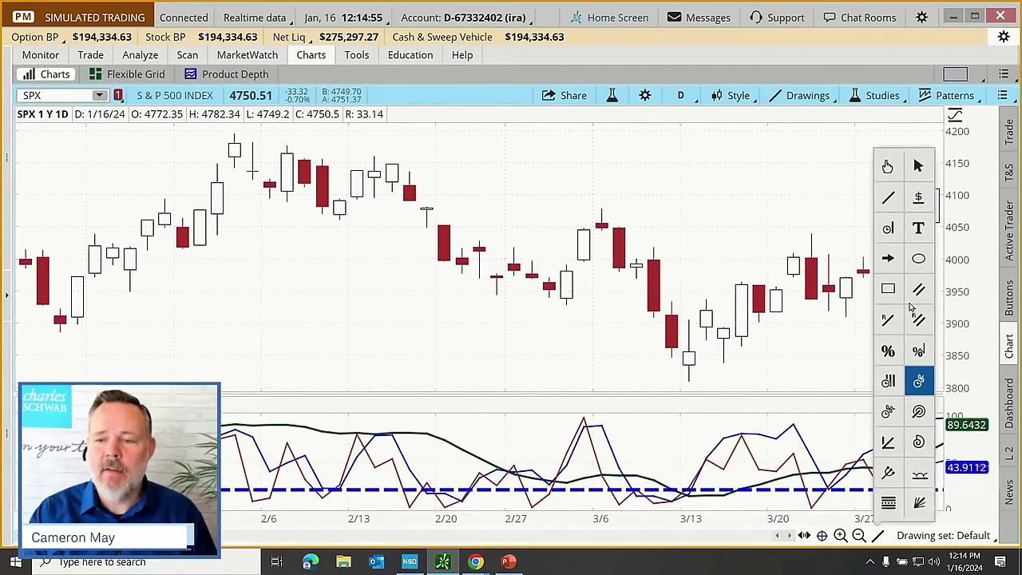
left_click(919, 260)
left_click(671, 477)
left_click(692, 503)
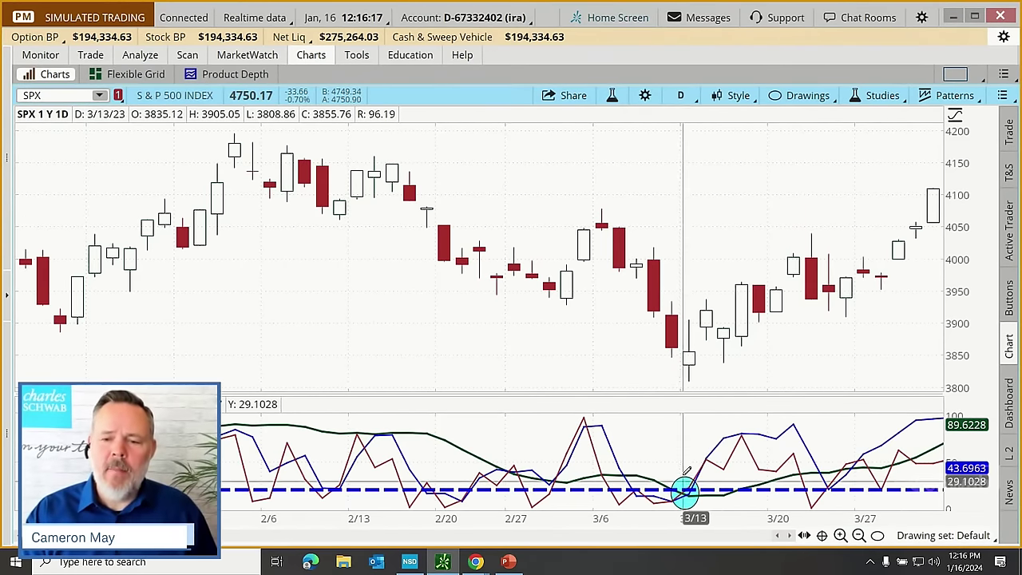
mouse_move(685, 472)
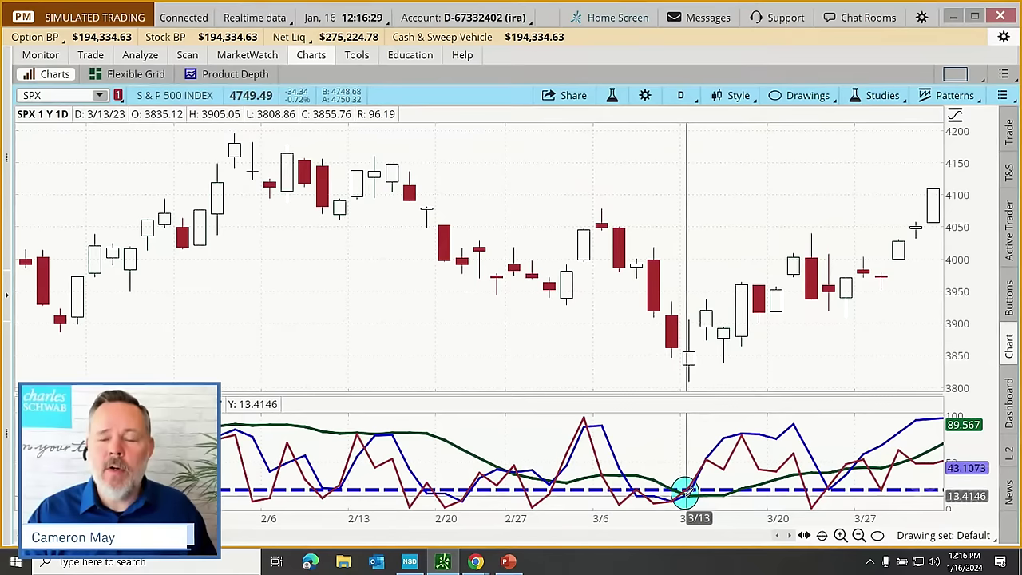
left_click(686, 491)
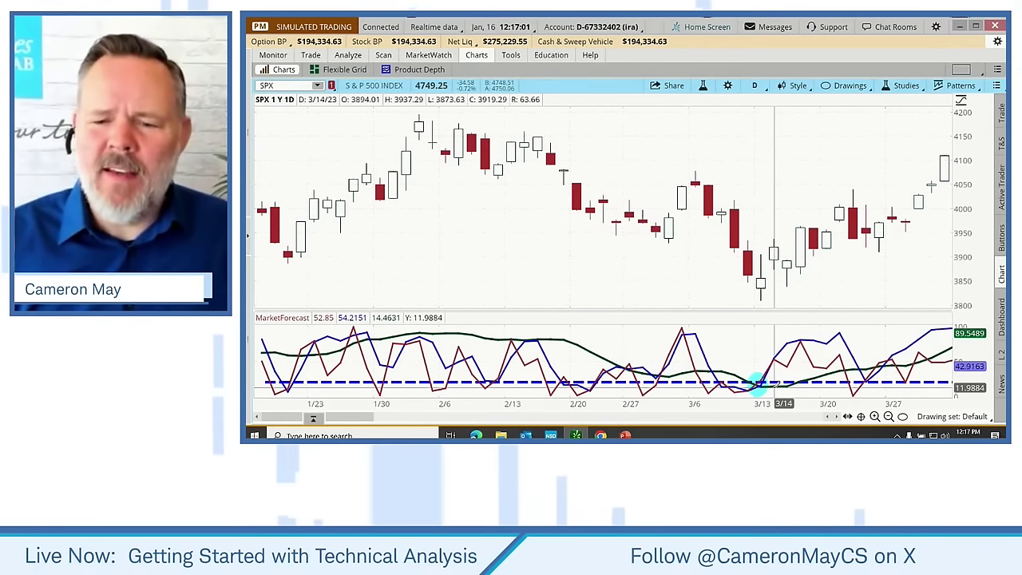
Draw an ellipse around the 3/14/23 candle on the SPX price chart.
left_click(759, 385)
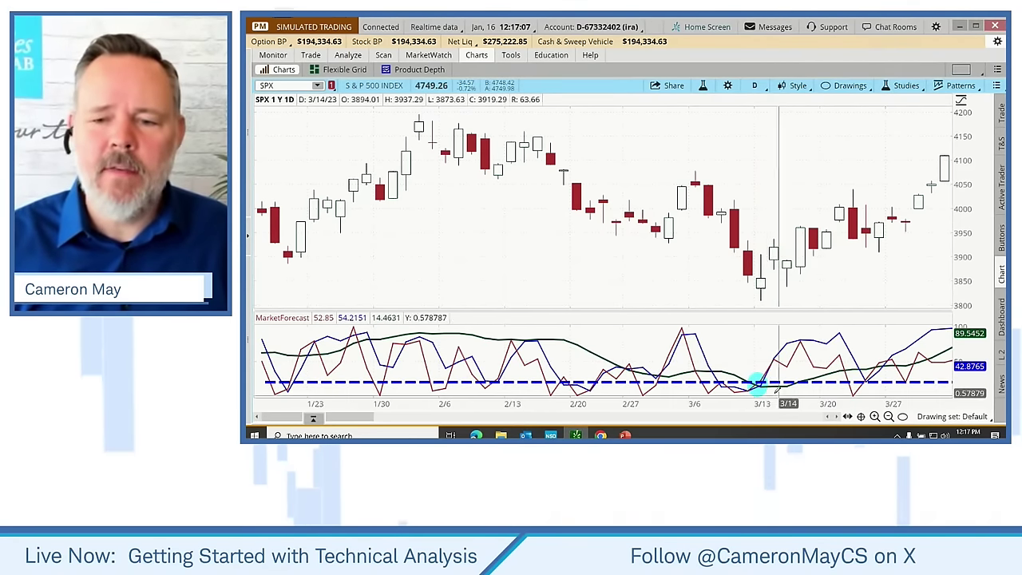
left_click(759, 385)
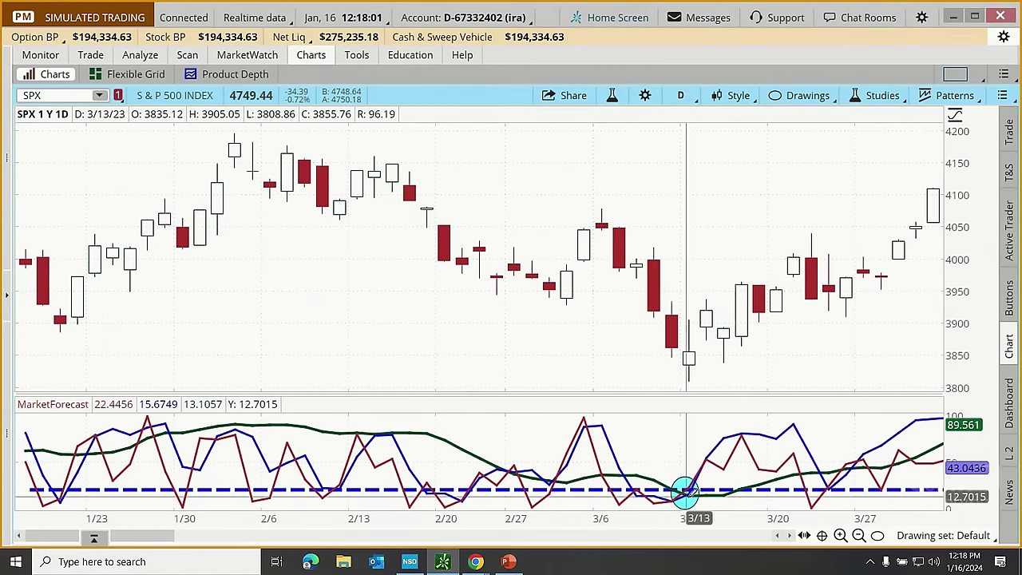
left_click(877, 535)
left_click_drag(692, 290, 724, 354)
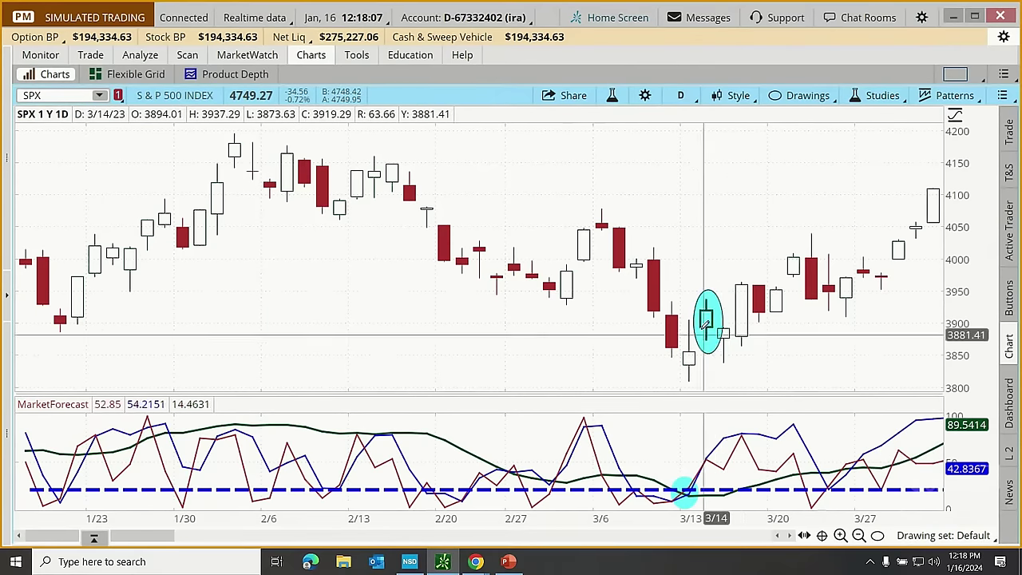
Draw a short vertical trendline through the dashed line at 3/14 in the MarketForecast pane.
left_click(877, 535)
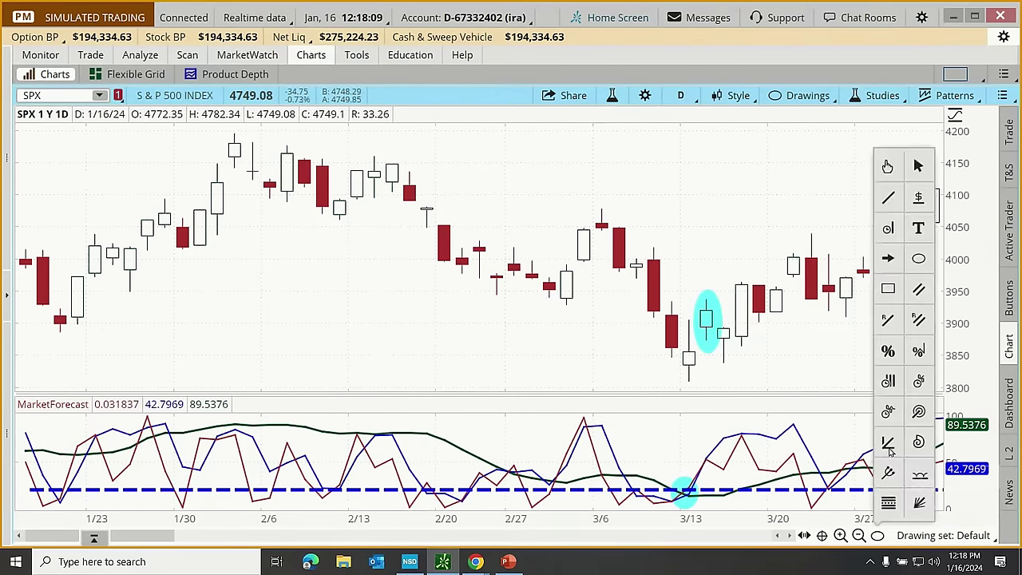
left_click(888, 196)
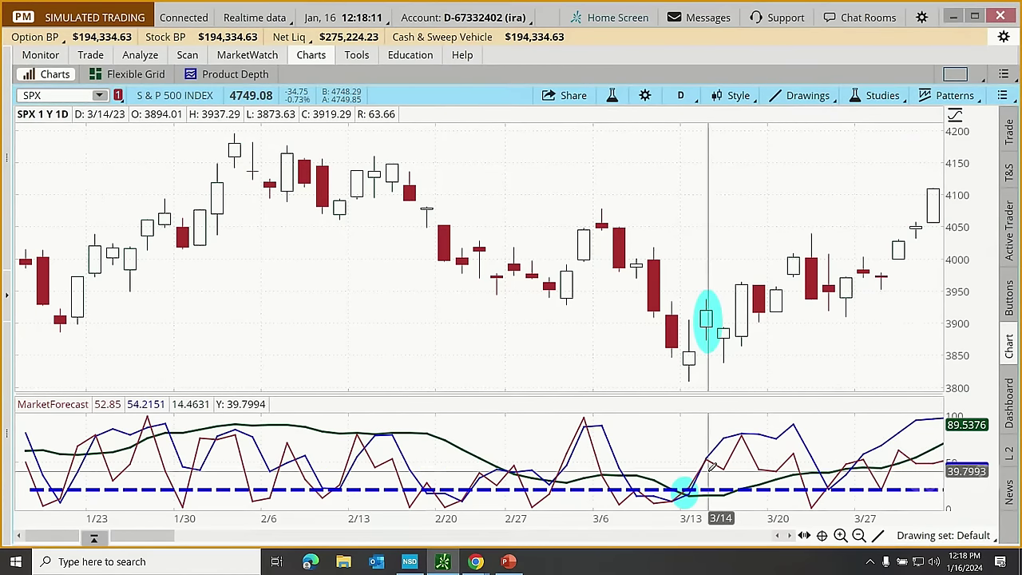
left_click_drag(706, 469, 705, 501)
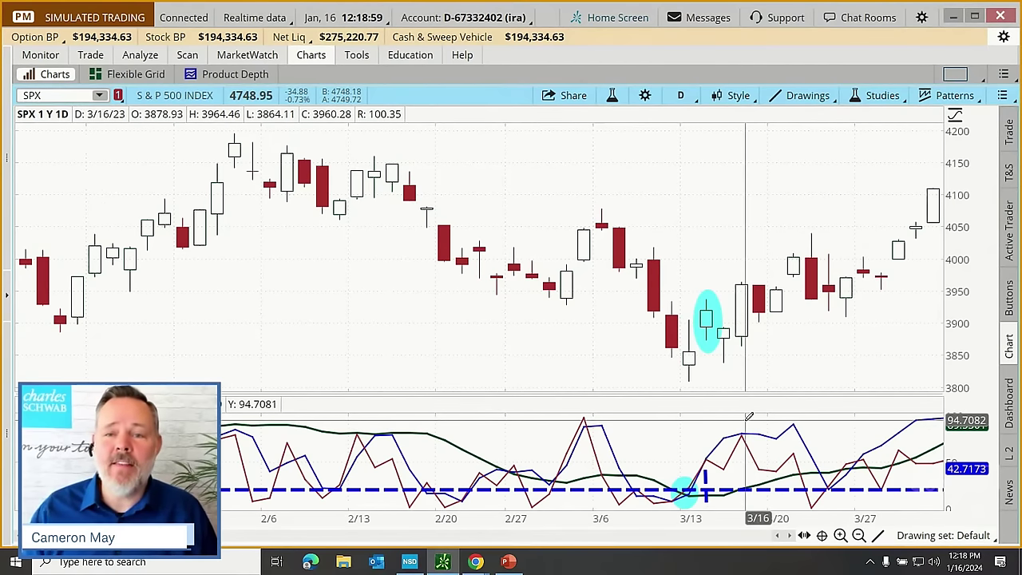
left_click(613, 95)
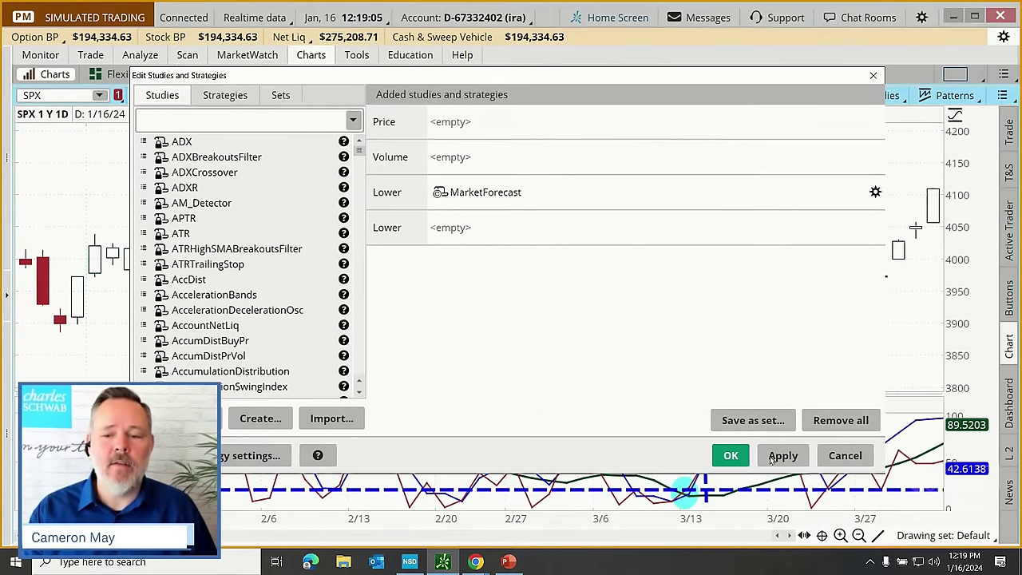
left_click(874, 76)
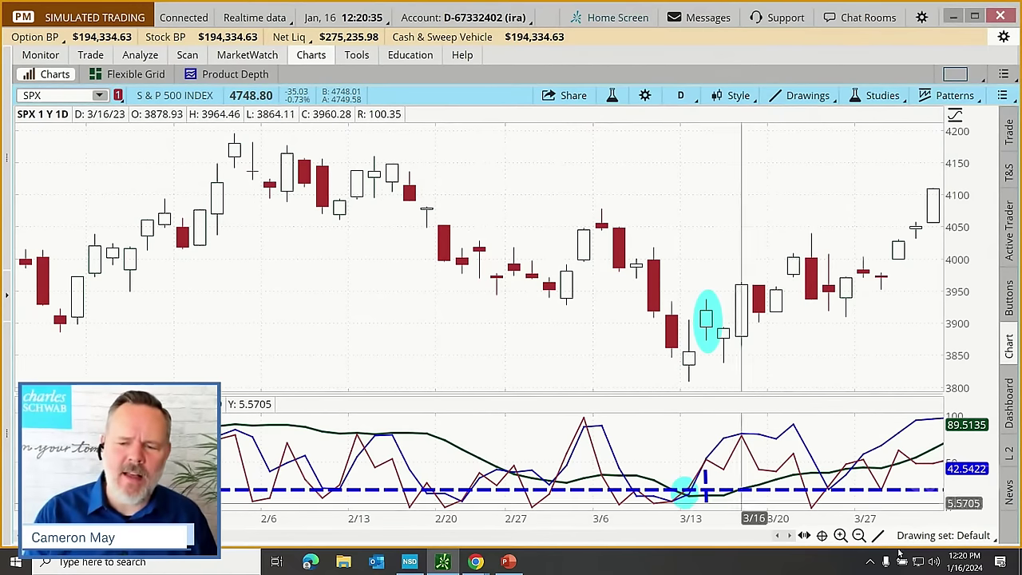
Draw an ellipse around the cluster of MarketForecast lines near 10/26/23, below the dashed 20 line.
left_click(859, 536)
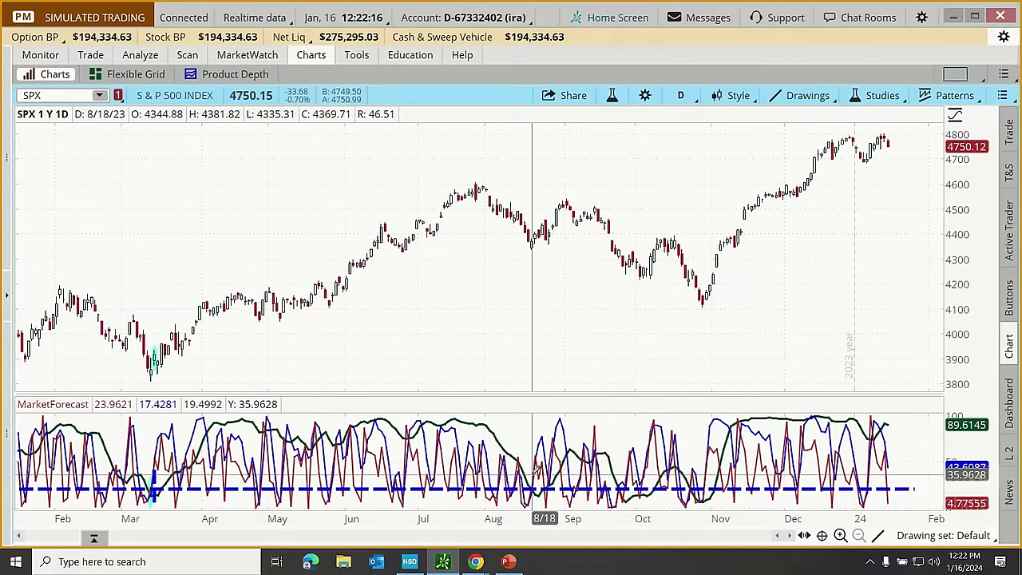
left_click_drag(508, 483, 916, 490)
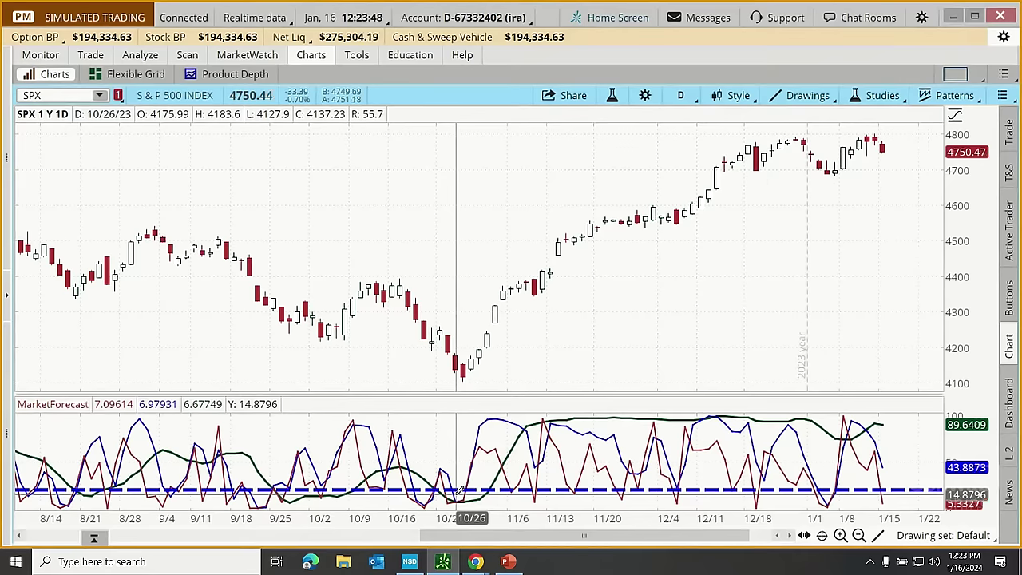
left_click(878, 535)
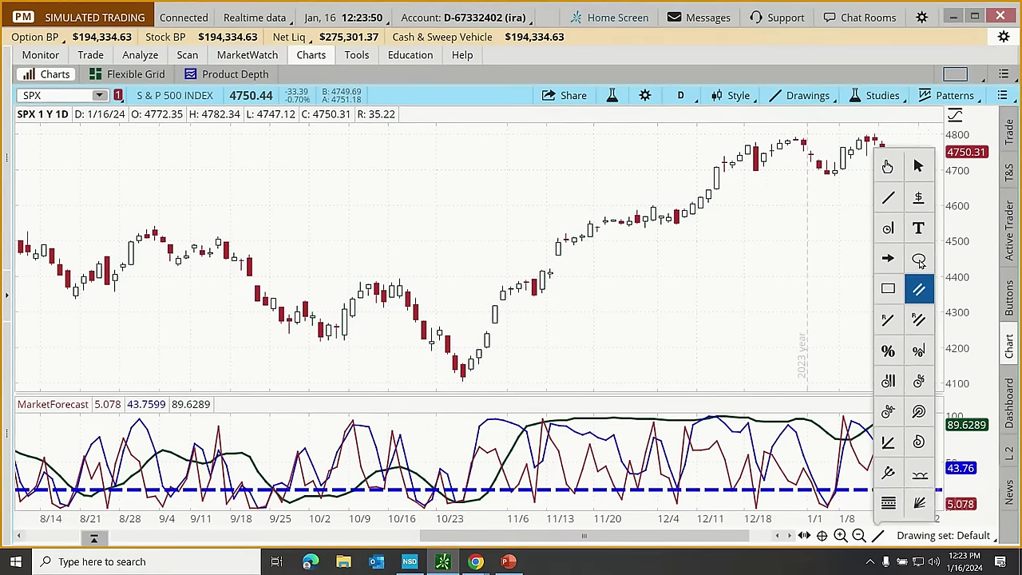
left_click(919, 256)
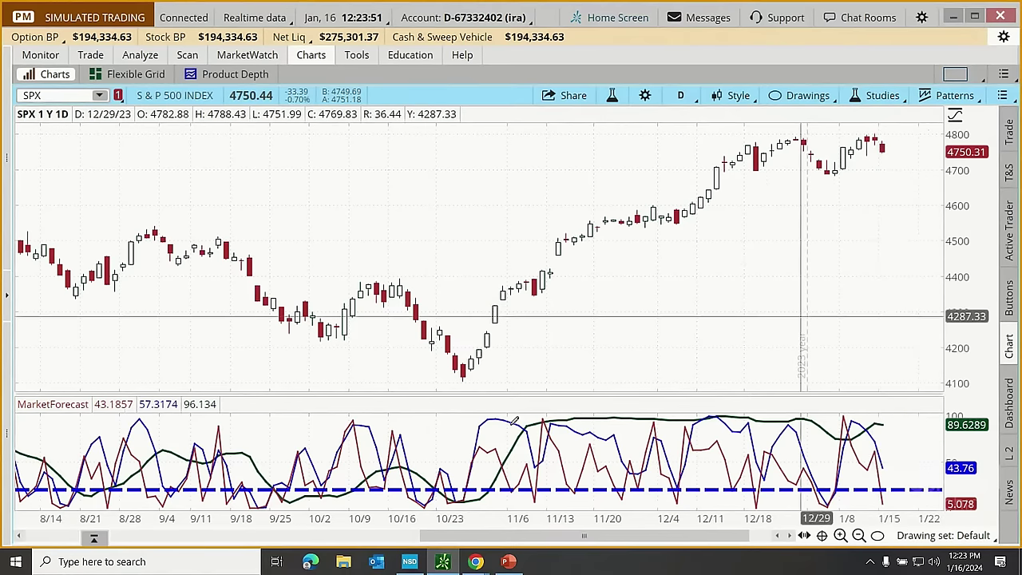
left_click(444, 471)
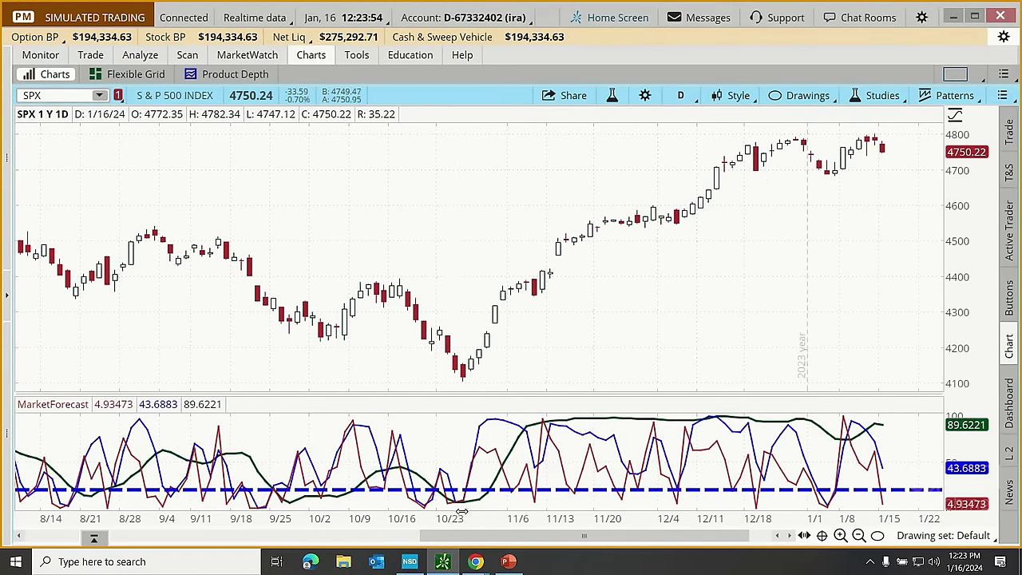
left_click(466, 505)
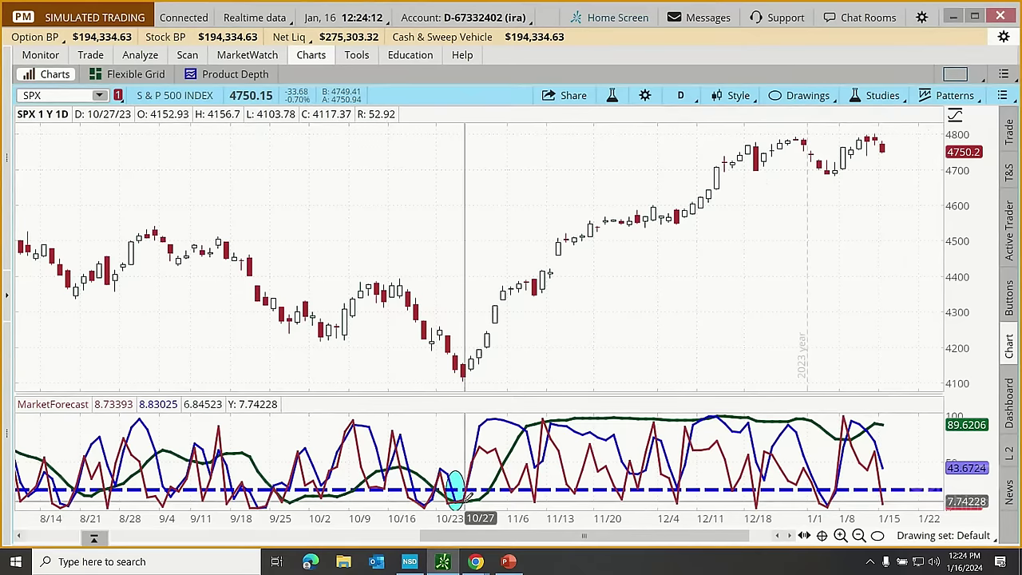
left_click(467, 498)
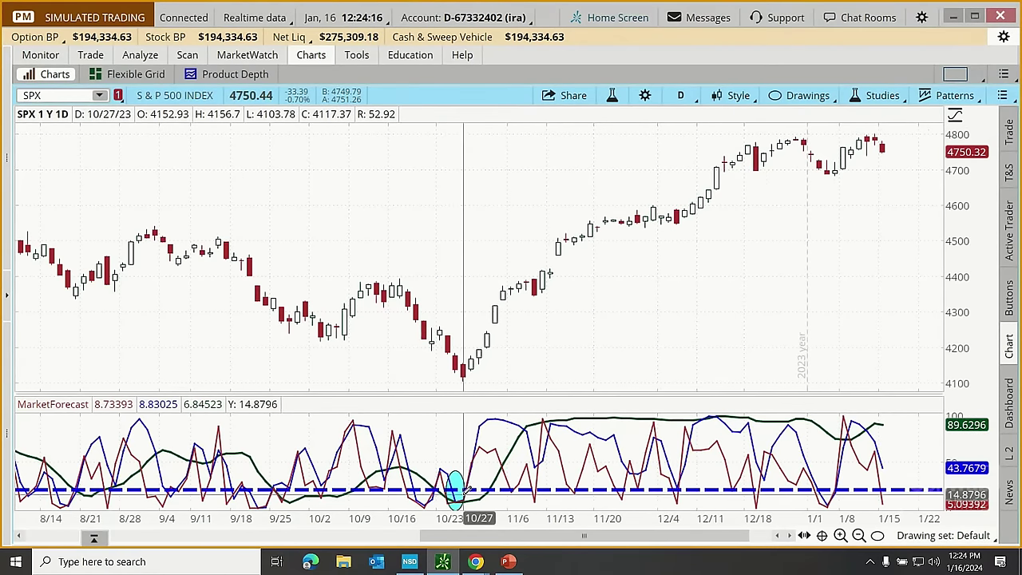
Draw an ellipse around the 10/27/23 candle at the October low on the SPX price chart.
left_click(878, 535)
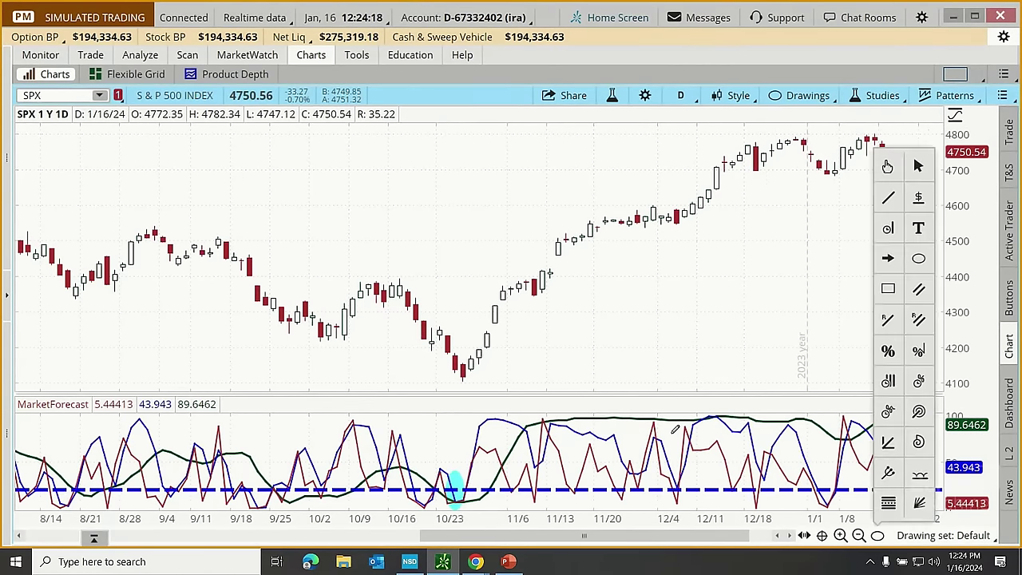
left_click_drag(453, 355, 474, 389)
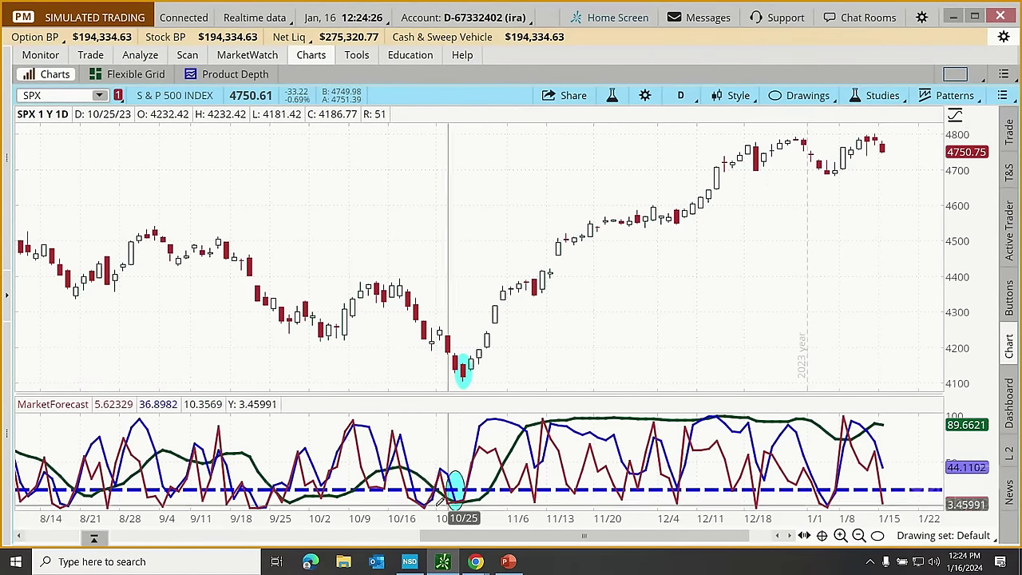
Examine the highlighted late-October 2023 candles and MarketForecast cluster up close and against the full one-year SPX chart.
left_click_drag(449, 494, 495, 464)
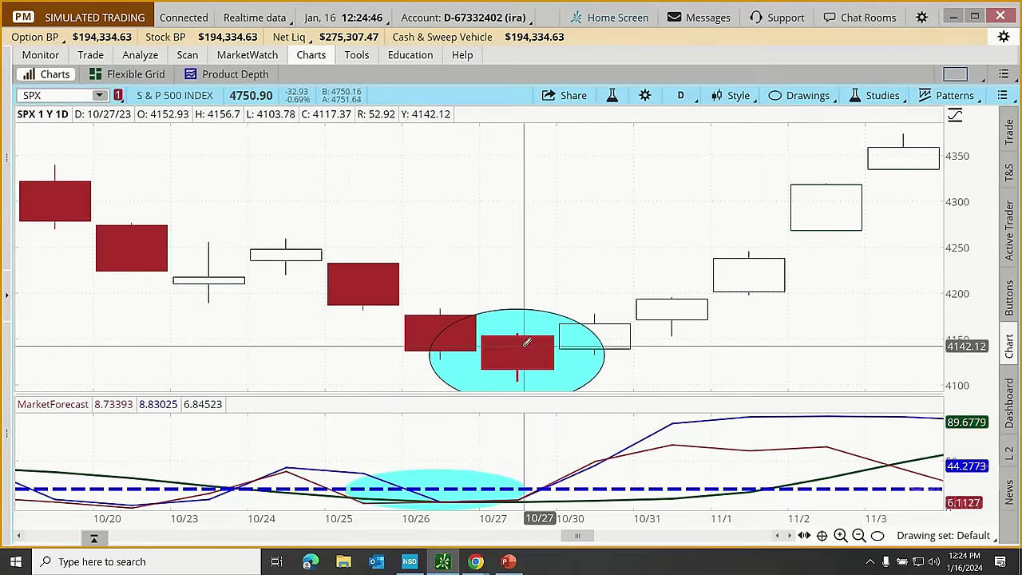
left_click(878, 535)
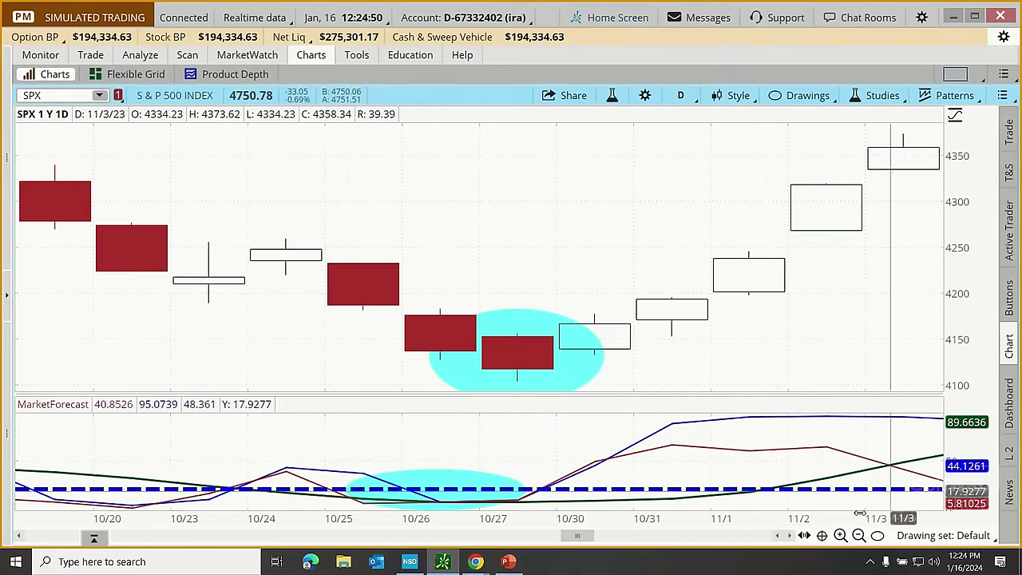
left_click(859, 535)
left_click(859, 535)
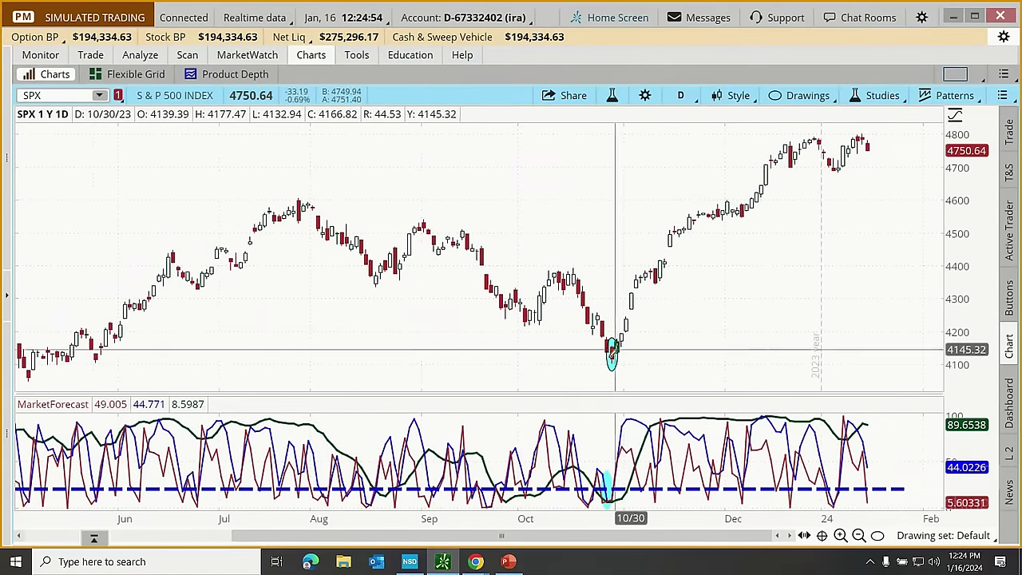
mouse_move(616, 353)
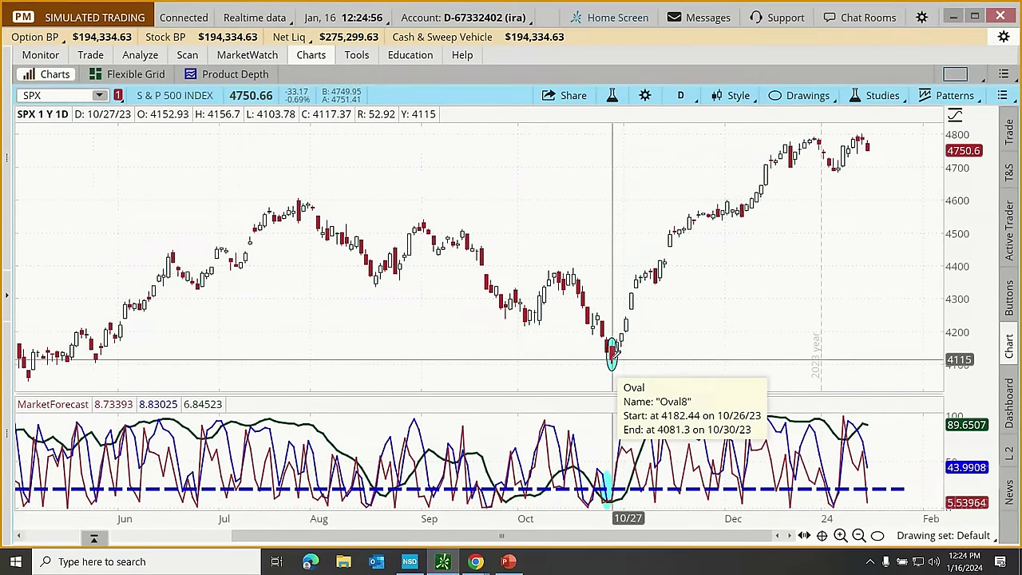
left_click(858, 535)
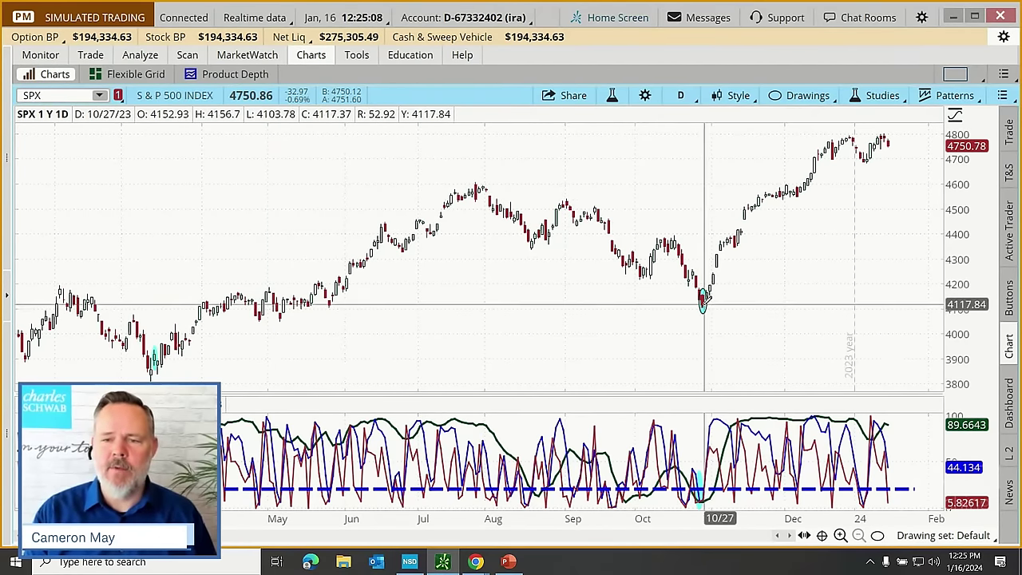
mouse_move(703, 300)
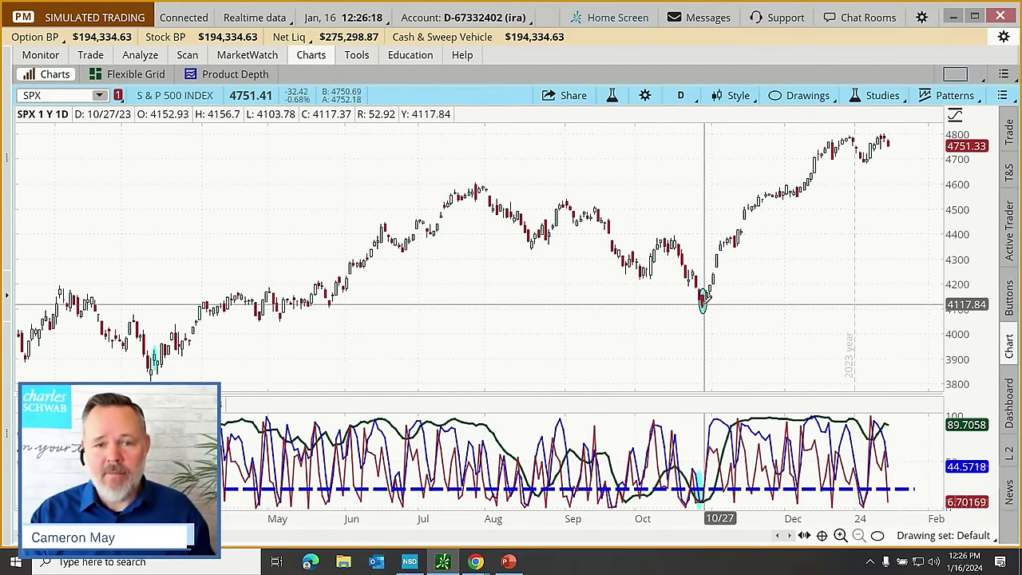
Show the S&P 500 watchlist and load MSFT from it into the chart.
left_click(8, 301)
left_click(11, 108)
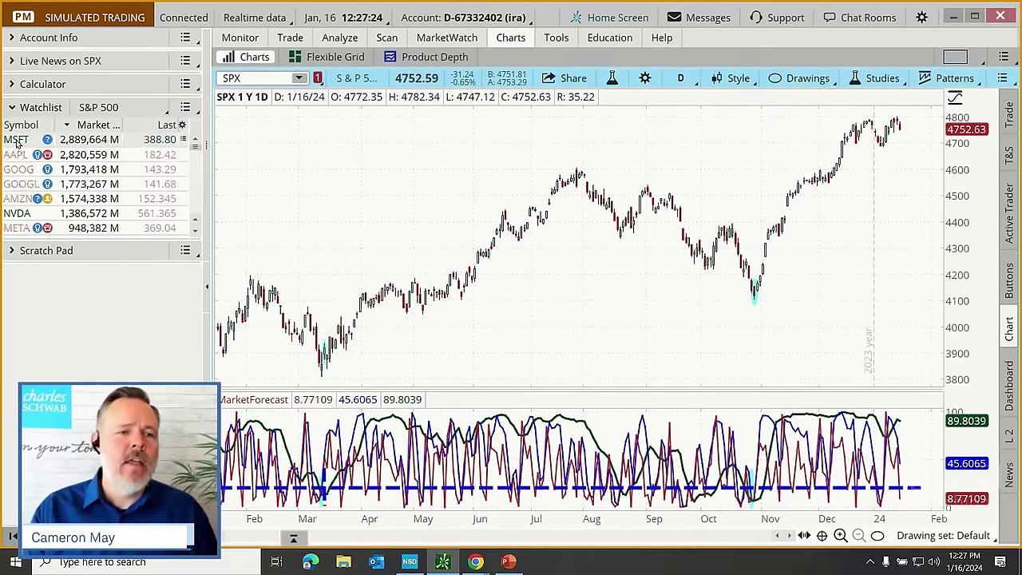
left_click(17, 141)
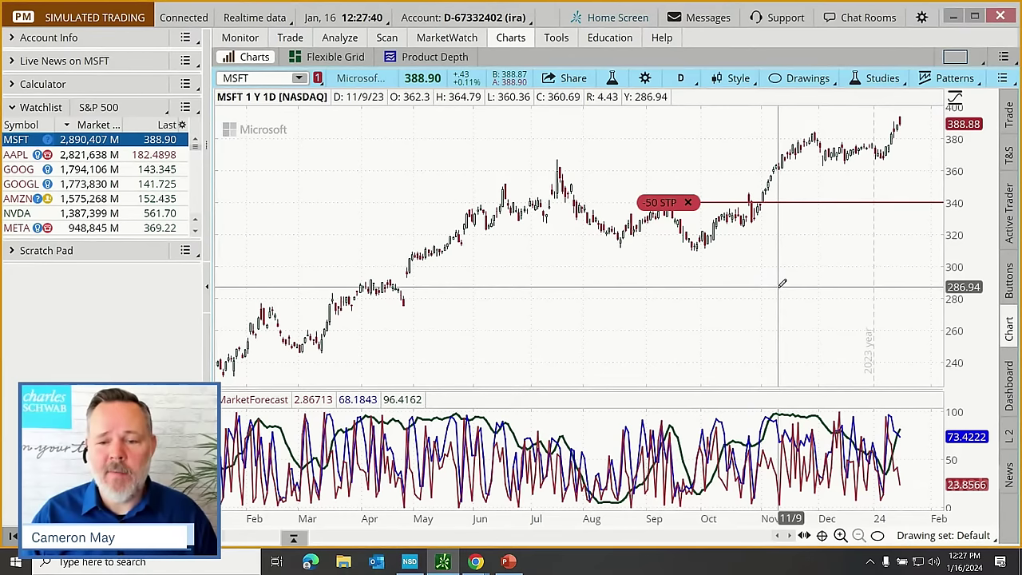
Draw a horizontal trendline across the MSFT MarketForecast pane at about the 20 level.
left_click(878, 537)
left_click(890, 197)
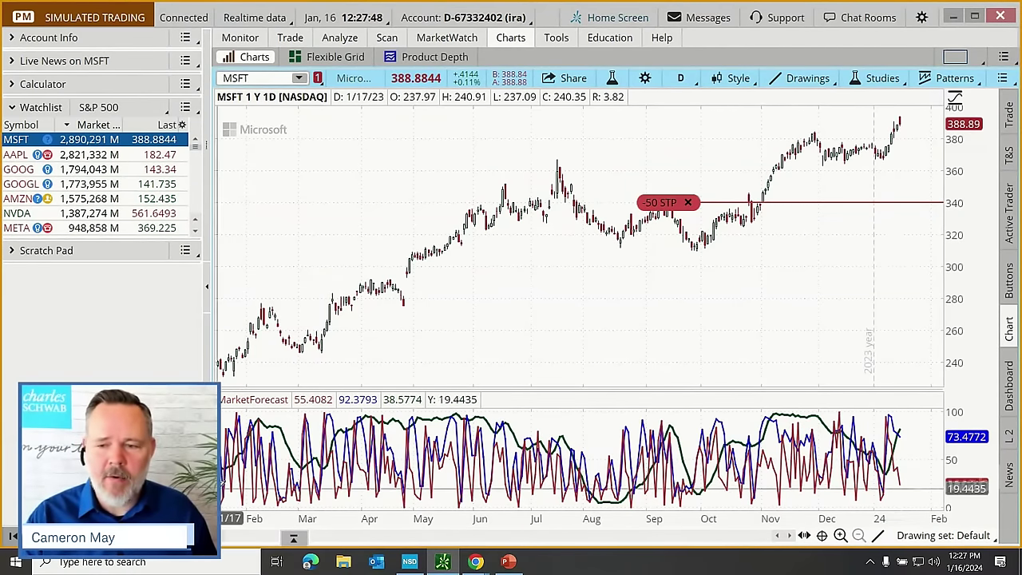
left_click_drag(230, 487, 918, 485)
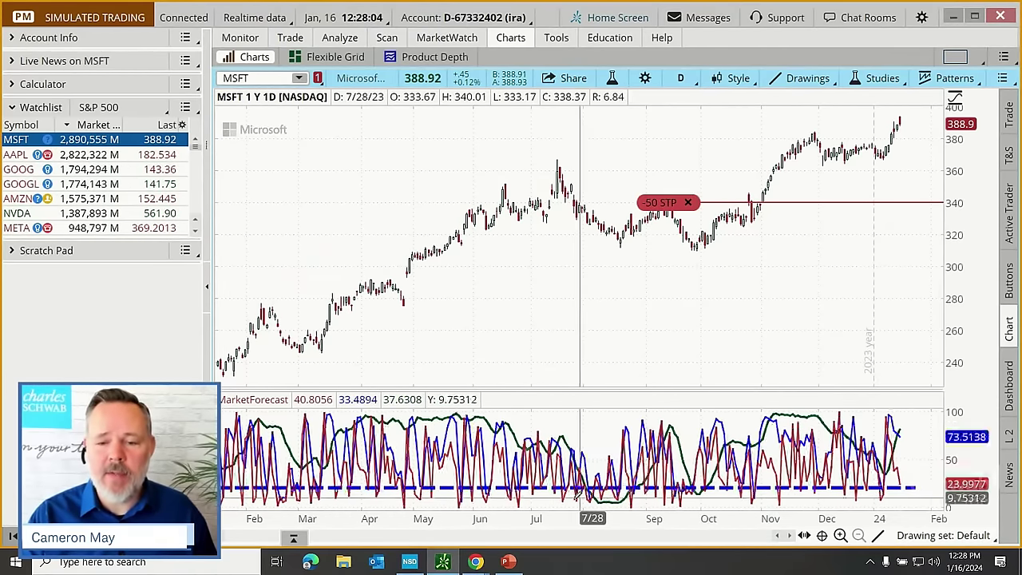
Draw a small ellipse around the cluster of MSFT MarketForecast lines at the dashed line near 8/4/23.
left_click_drag(618, 502, 672, 502)
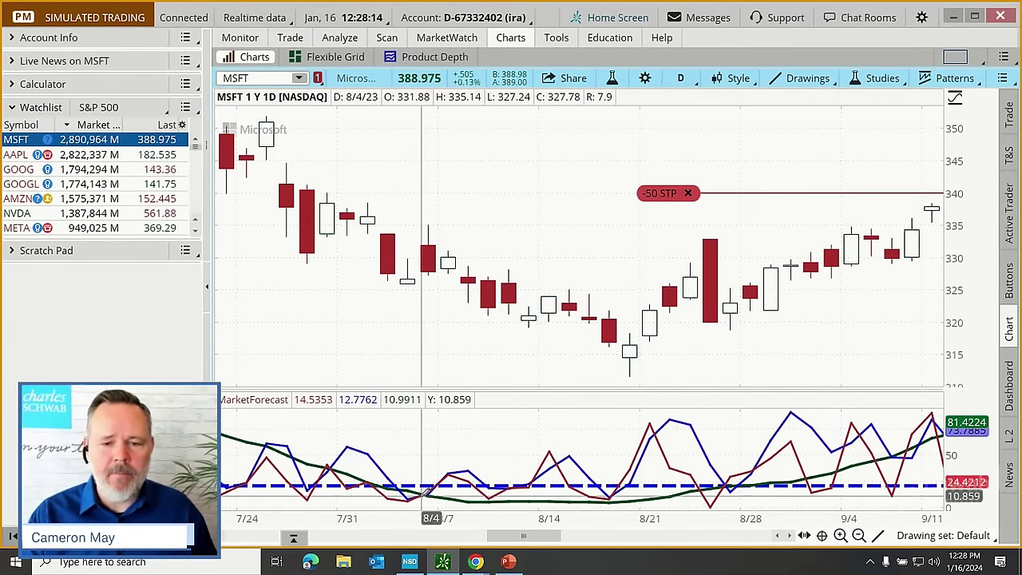
mouse_move(946, 294)
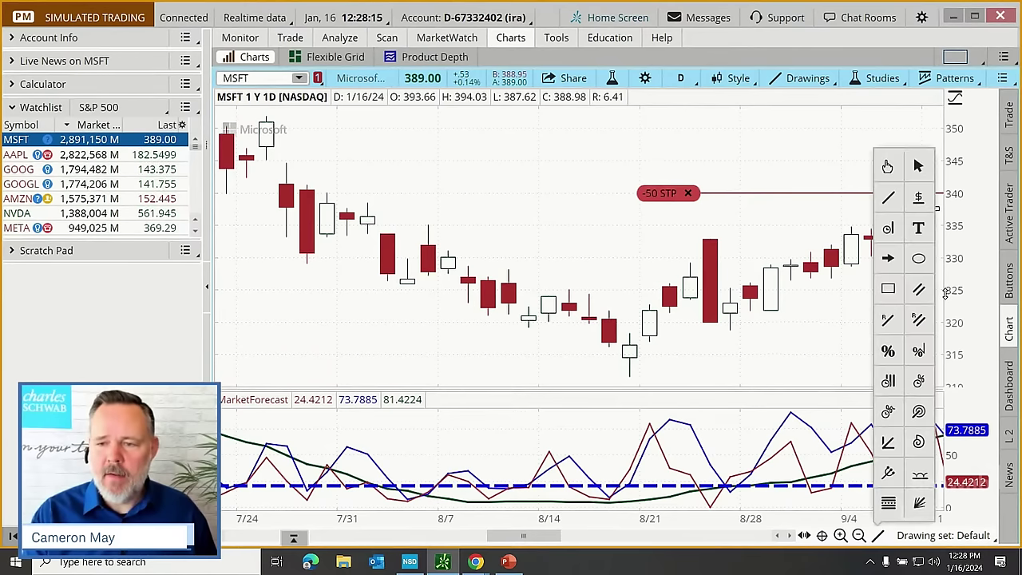
left_click(920, 260)
left_click(406, 469)
left_click(439, 506)
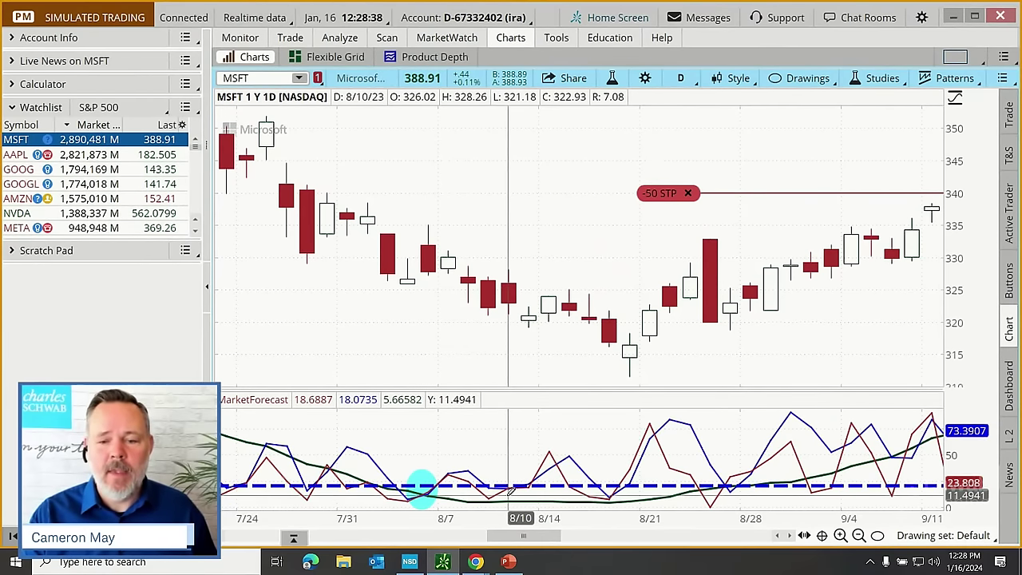
Draw a short vertical trendline through the dashed line at 8/10 in the MSFT MarketForecast pane.
left_click(878, 536)
left_click(889, 196)
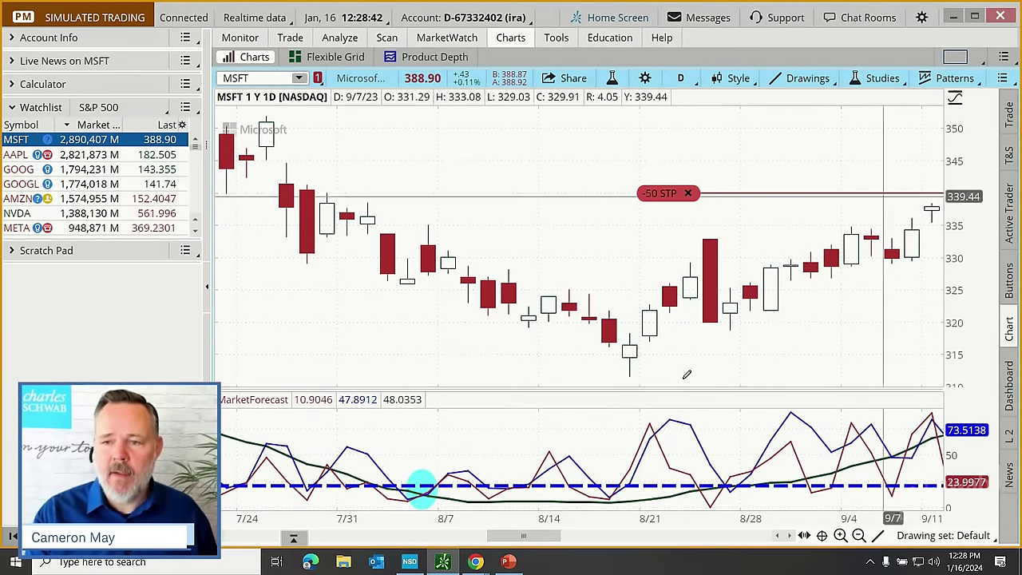
left_click(505, 466)
left_click(509, 502)
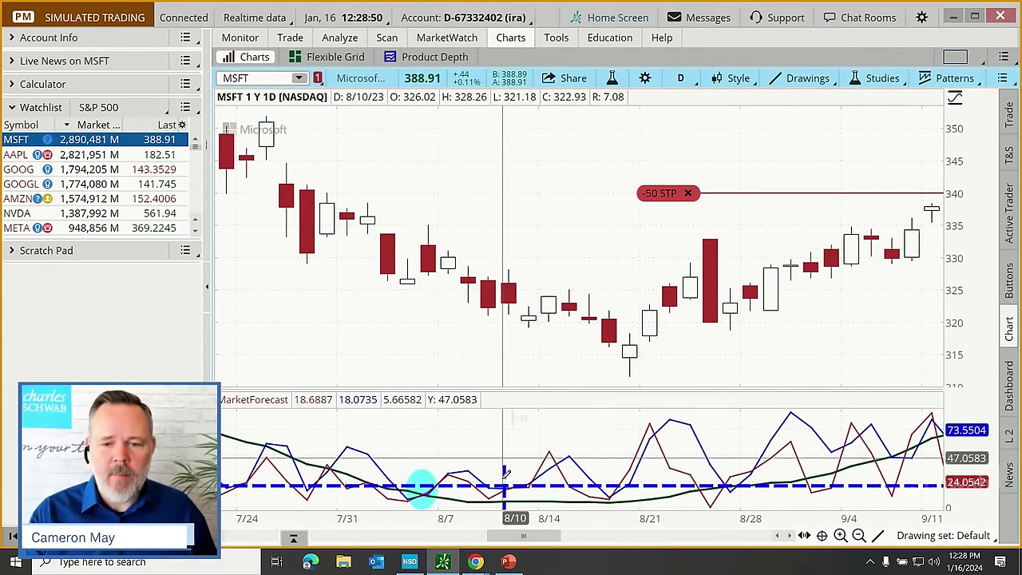
Draw an ellipse around the 8/10/23 candle on the MSFT price chart.
left_click(880, 538)
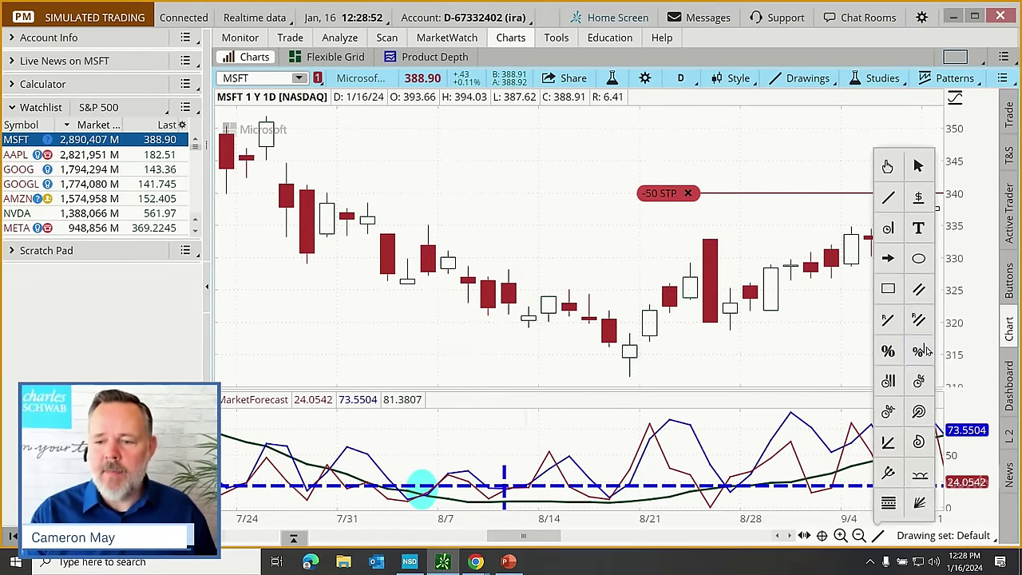
left_click(918, 260)
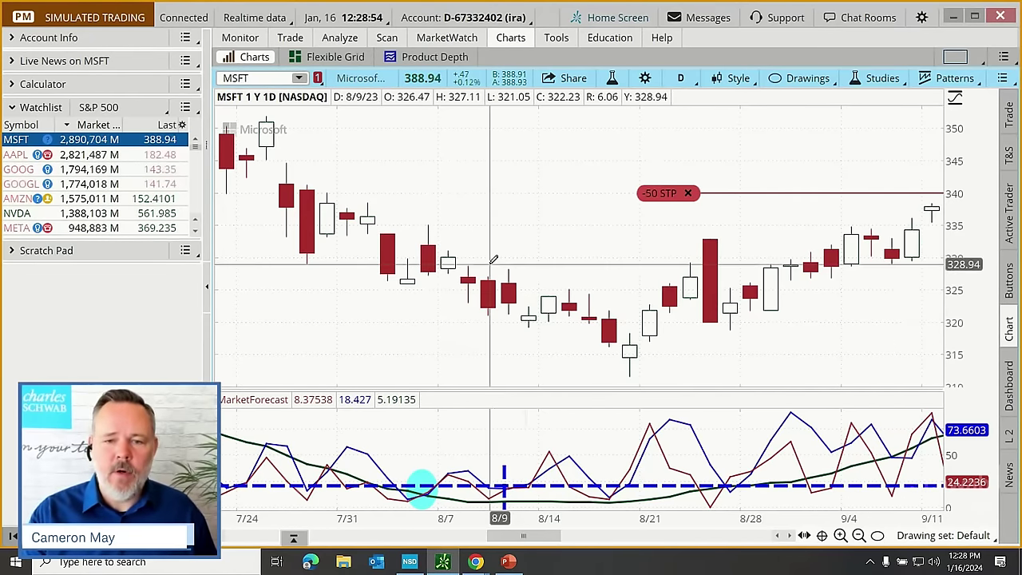
left_click_drag(502, 261, 529, 328)
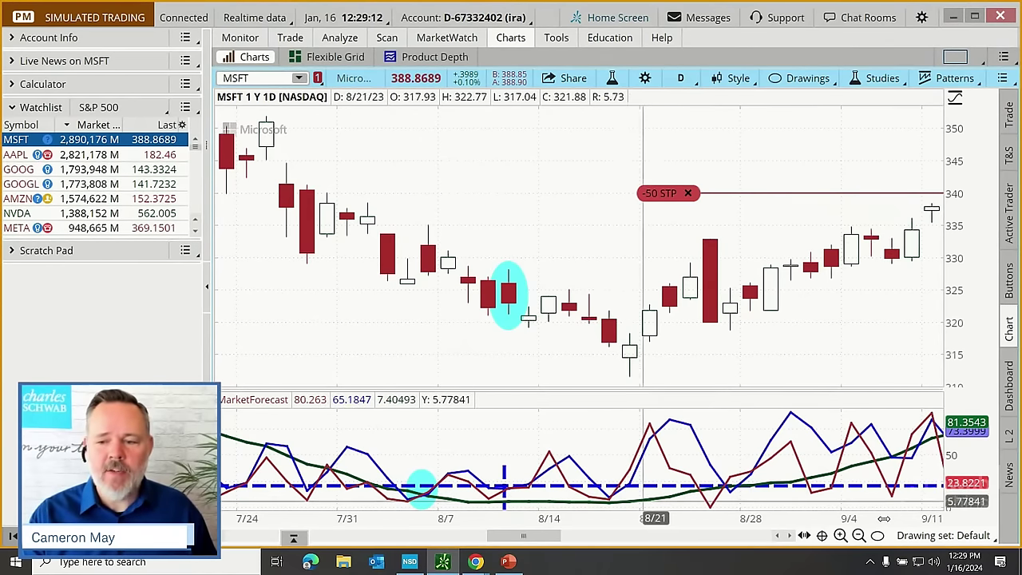
Draw an ellipse around the 8/18/23 candle at the low of the MSFT price chart.
mouse_move(880, 537)
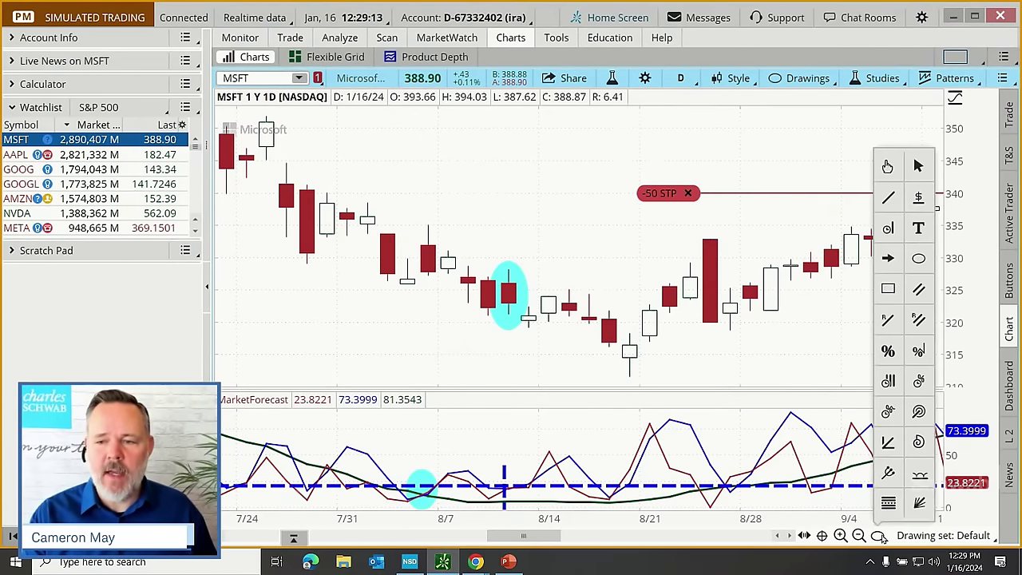
left_click(929, 258)
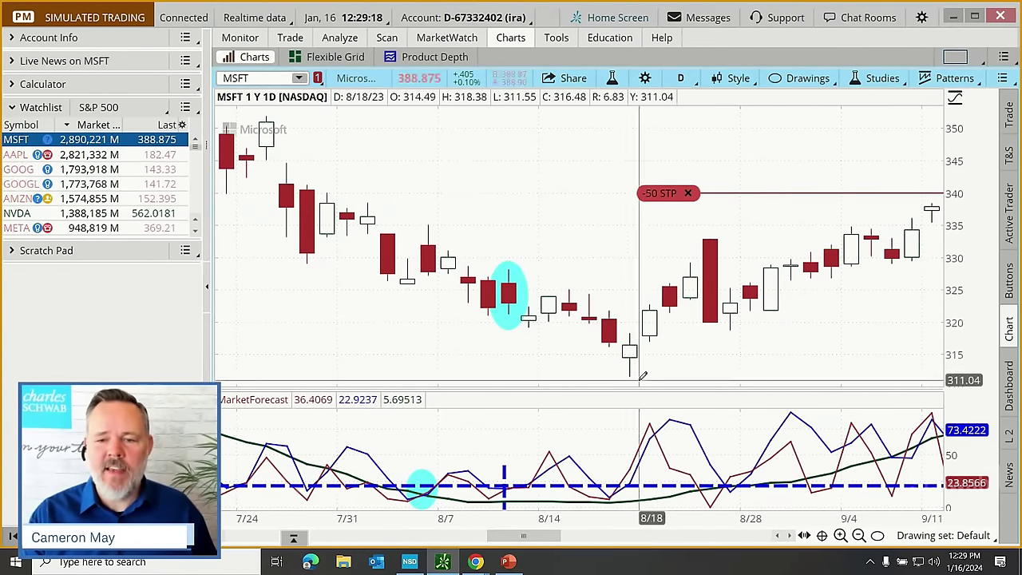
left_click_drag(609, 325, 649, 366)
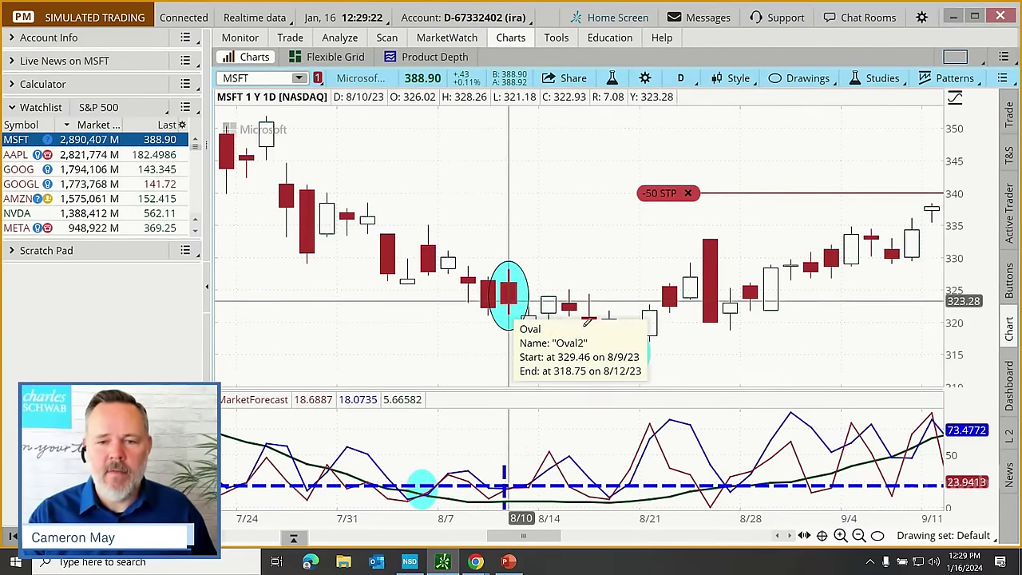
Examine the MSFT candles and MarketForecast lines around late September 2023 up close, returning to the full one-year view.
left_click(859, 536)
left_click(860, 535)
left_click(858, 537)
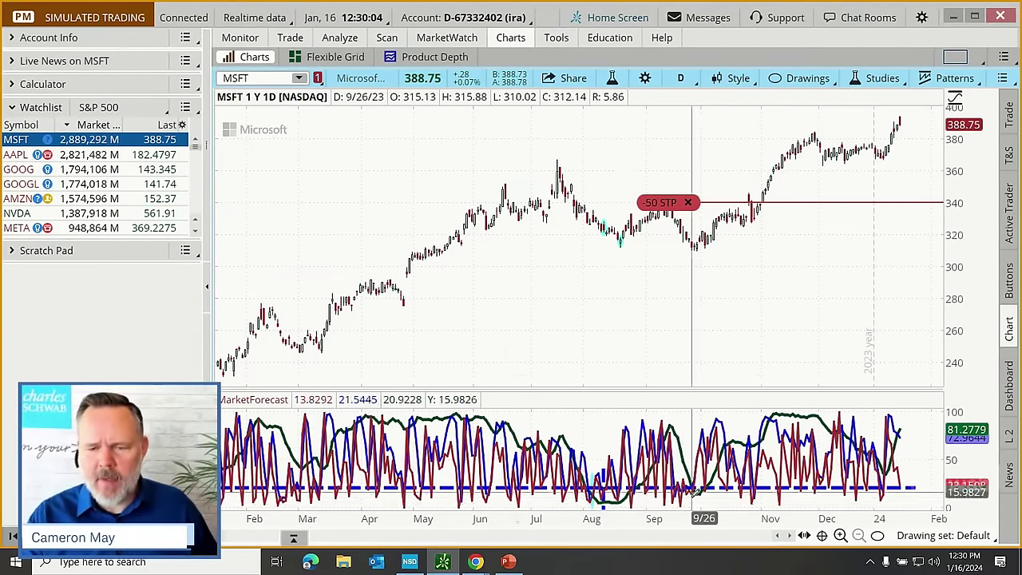
left_click_drag(680, 493, 726, 495)
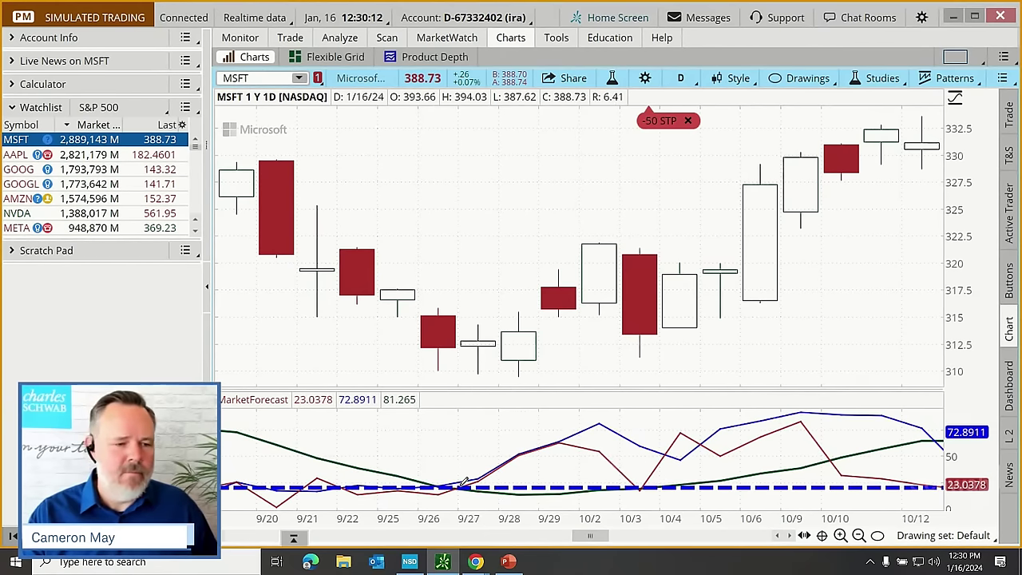
left_click(859, 536)
left_click(859, 535)
left_click(859, 535)
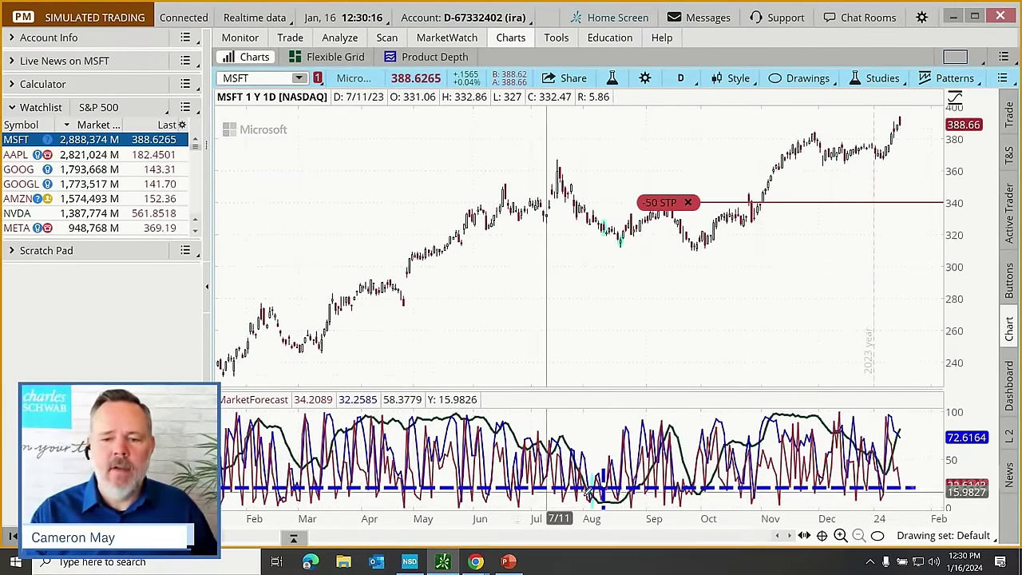
Open the AAPL chart and draw a small ellipse around the MarketForecast cluster near 8/17/23.
left_click(16, 156)
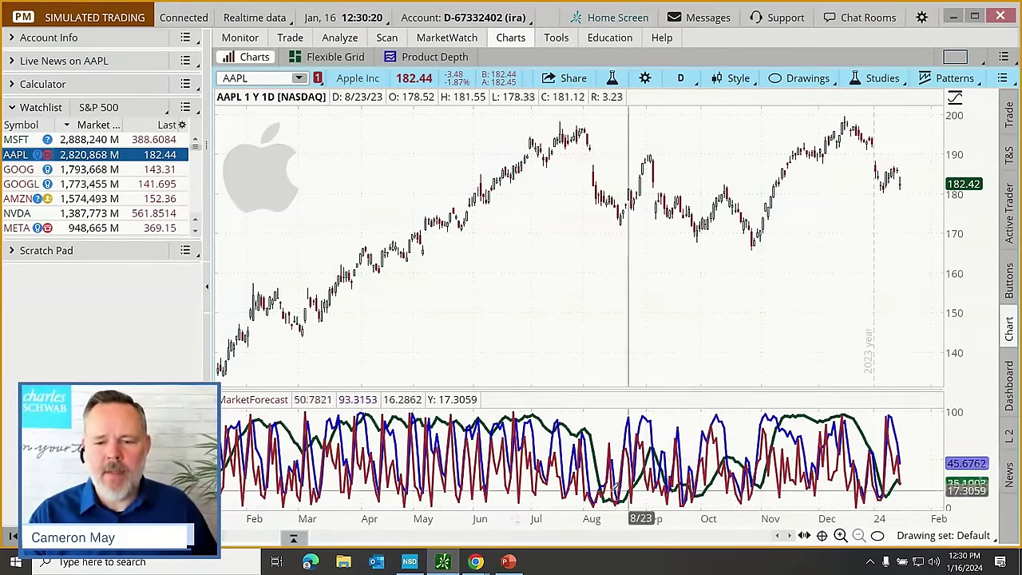
left_click_drag(584, 495, 718, 504)
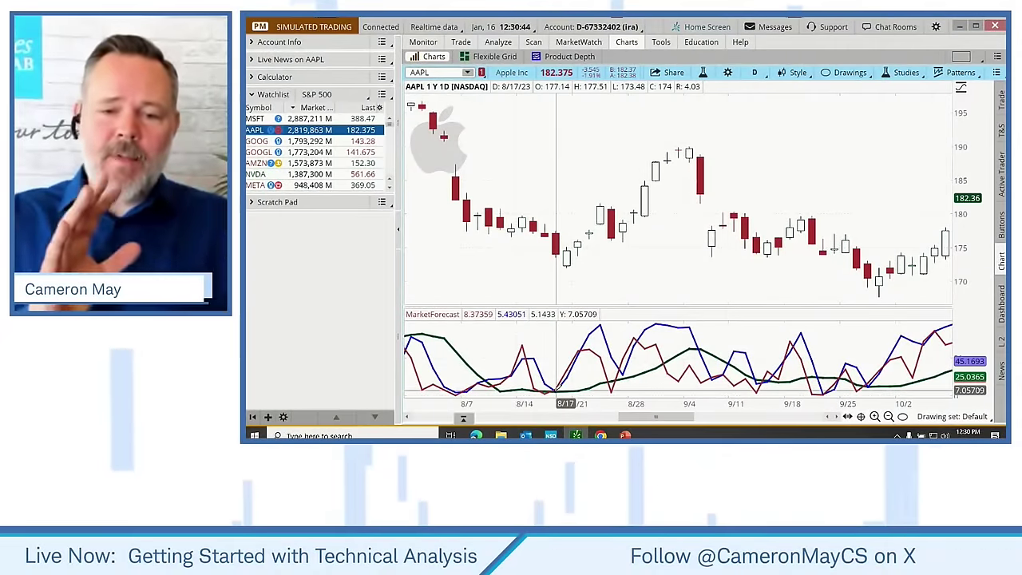
left_click(555, 386)
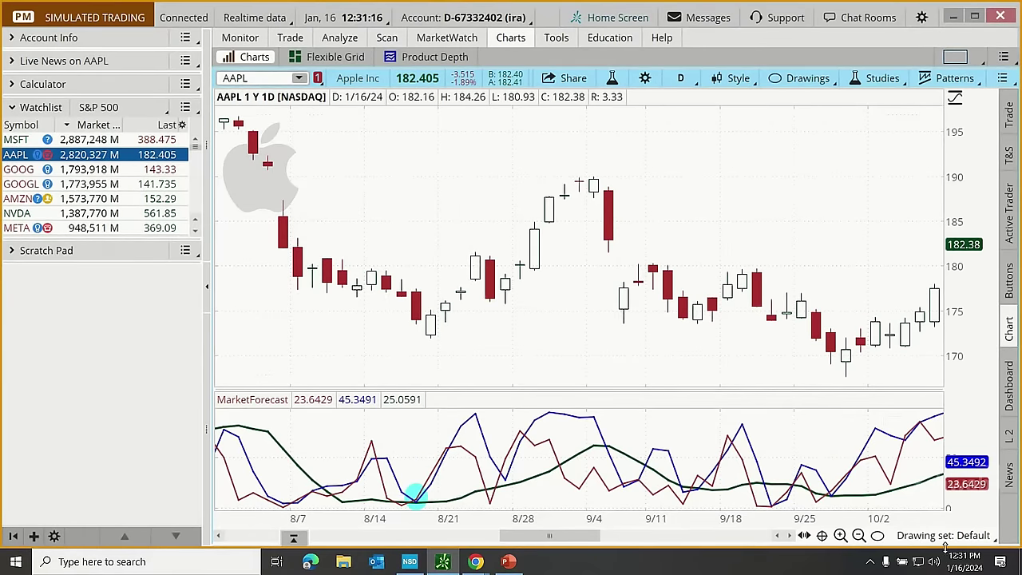
Draw ellipses around the 8/18/23 and 9/28/23 candles on the AAPL price chart.
mouse_move(417, 297)
left_mouse_down()
mouse_move(434, 299)
mouse_move(447, 342)
left_mouse_up()
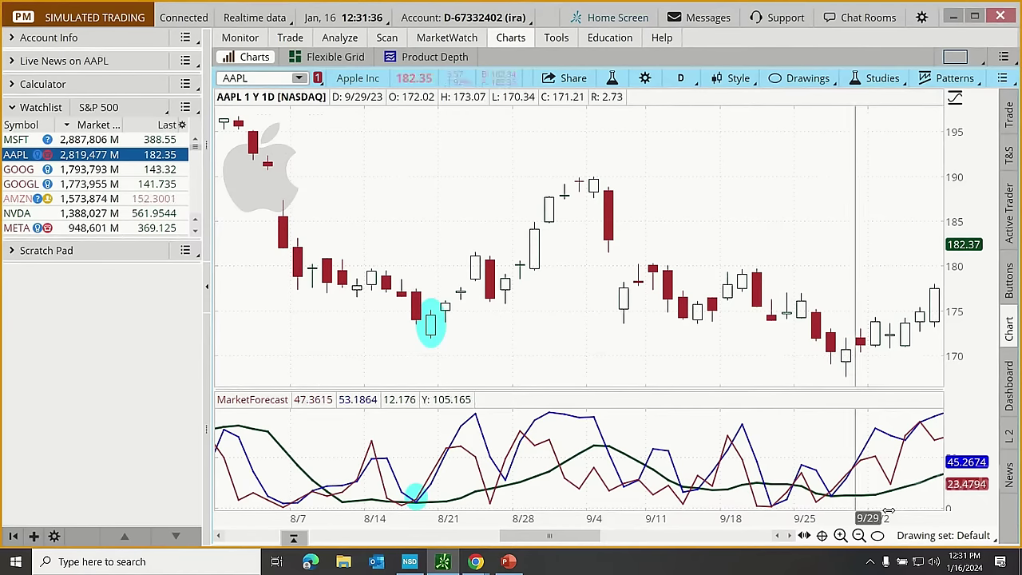
middle_click(851, 490)
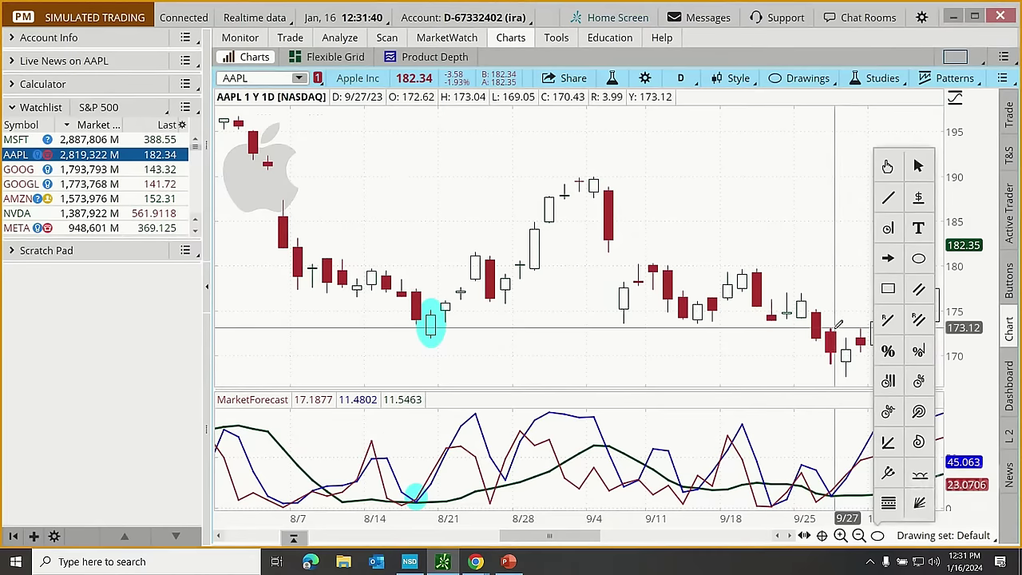
left_click(919, 258)
left_click_drag(833, 329, 859, 381)
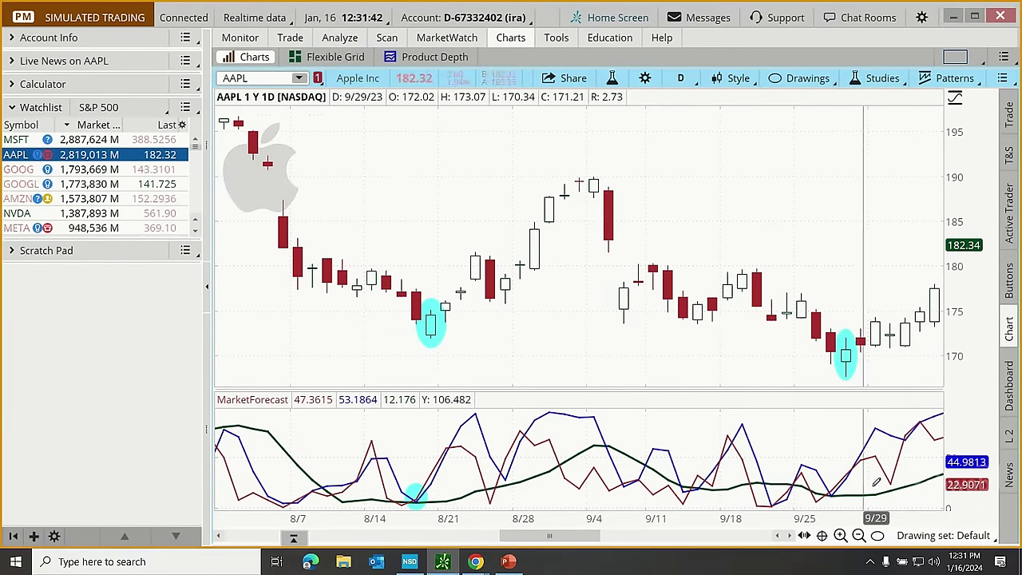
Draw a small ellipse around the AAPL candle at about 1/9/24 on the price chart.
left_click(859, 536)
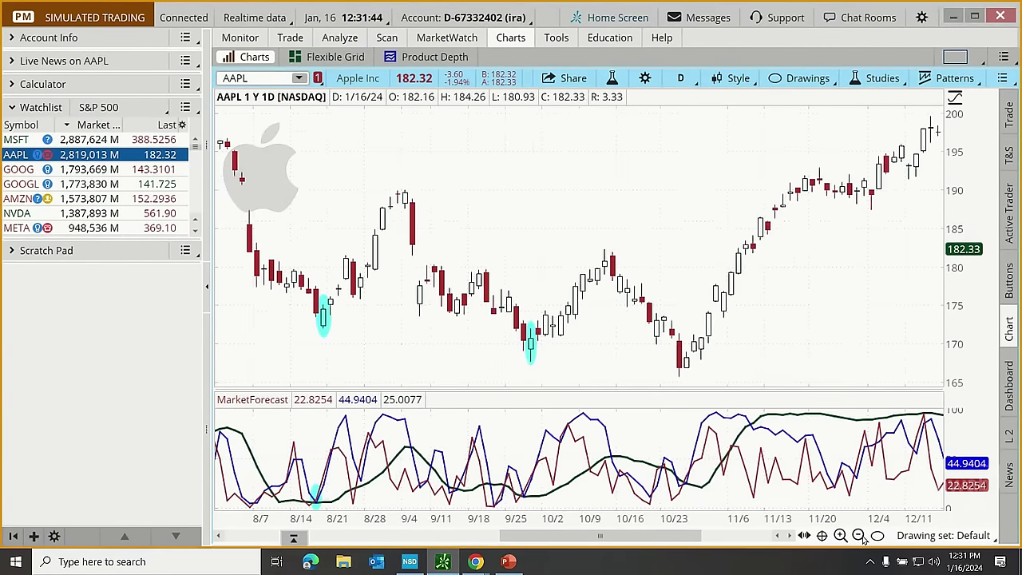
left_click(859, 536)
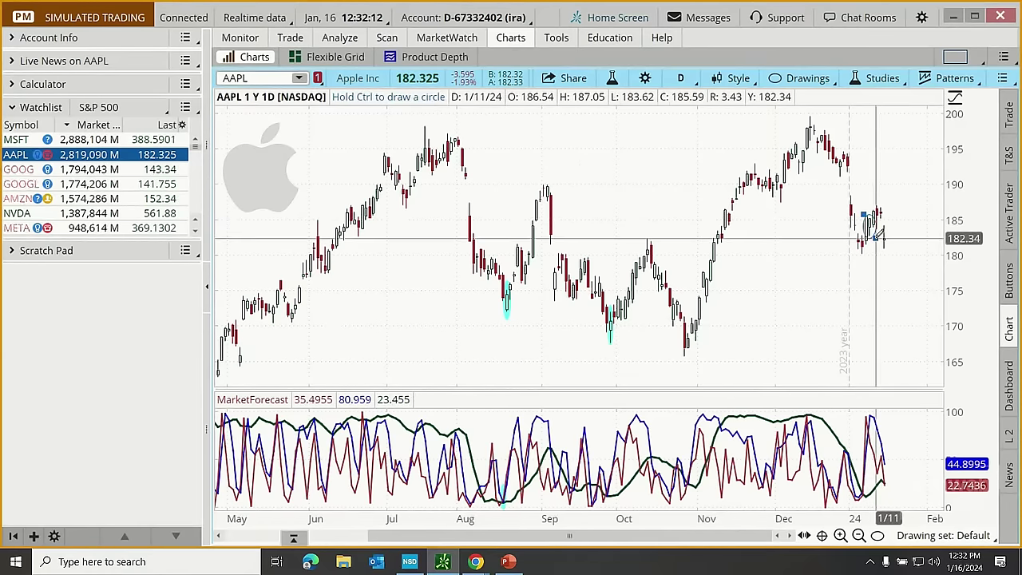
left_click(878, 235)
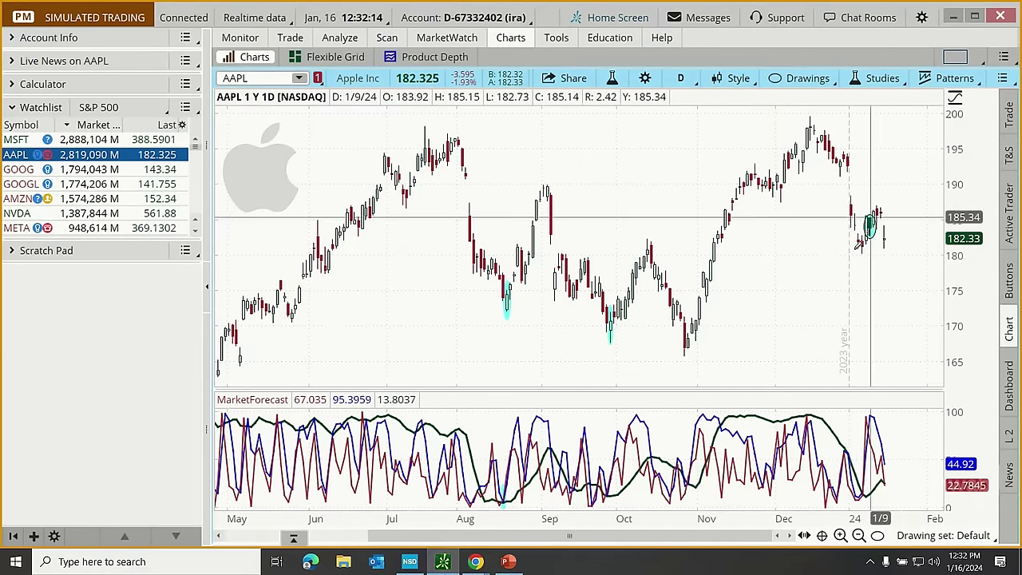
Check the GOOGL chart, and on the AMZN chart circle the MarketForecast cluster near 3/10/23 and the 3/13/23 price candle.
left_click(23, 184)
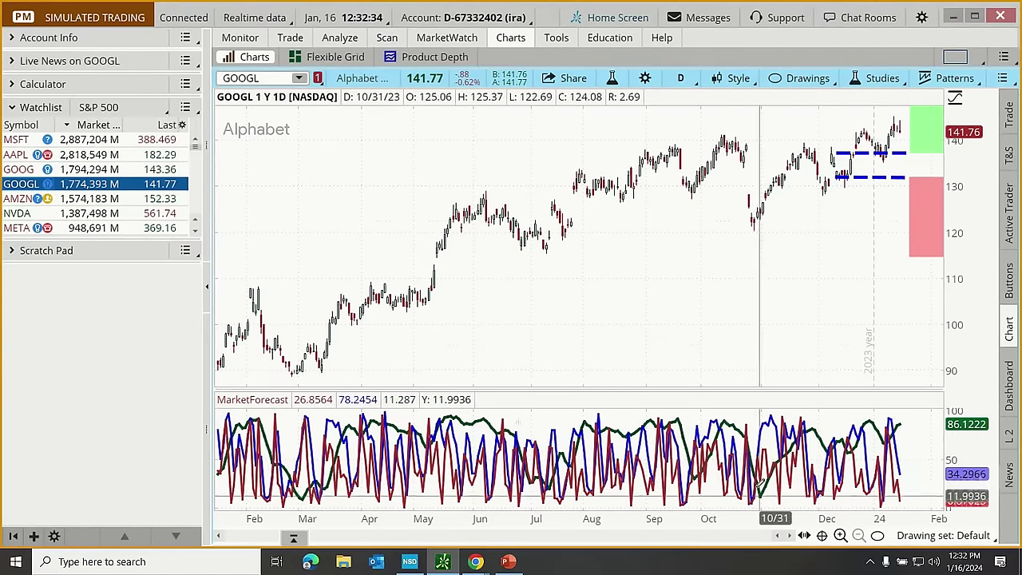
left_click(17, 199)
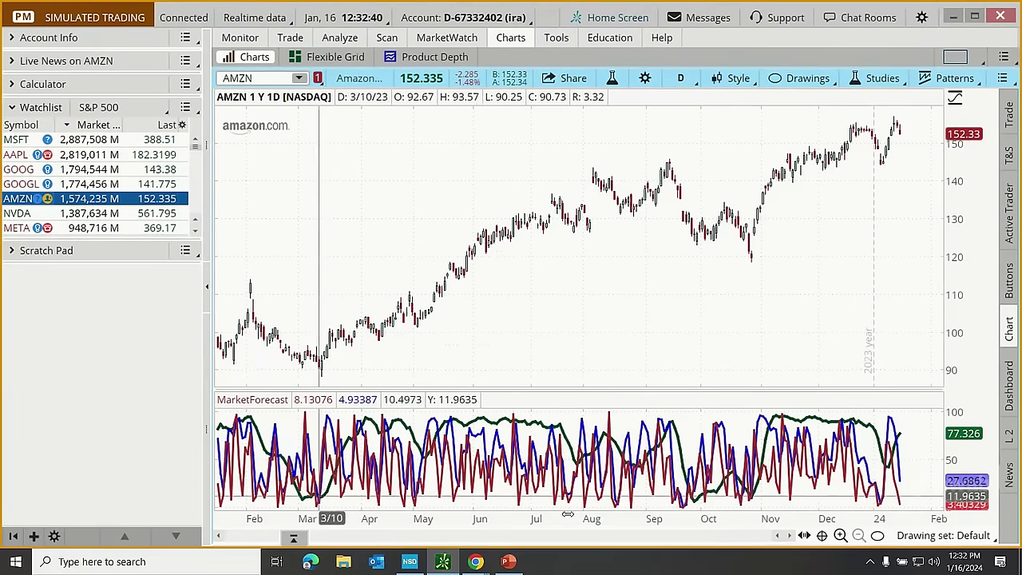
left_click(878, 536)
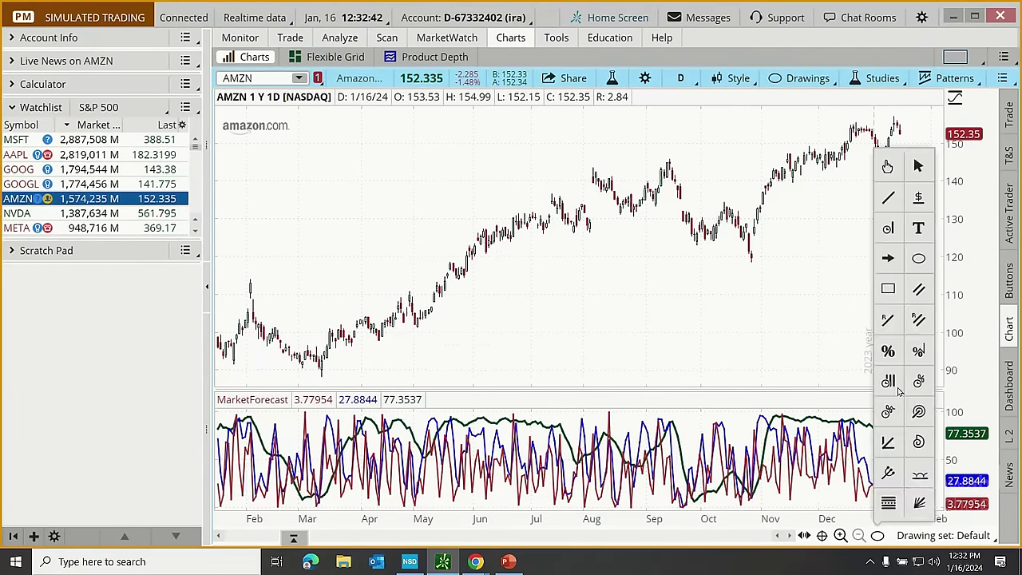
left_click(319, 492)
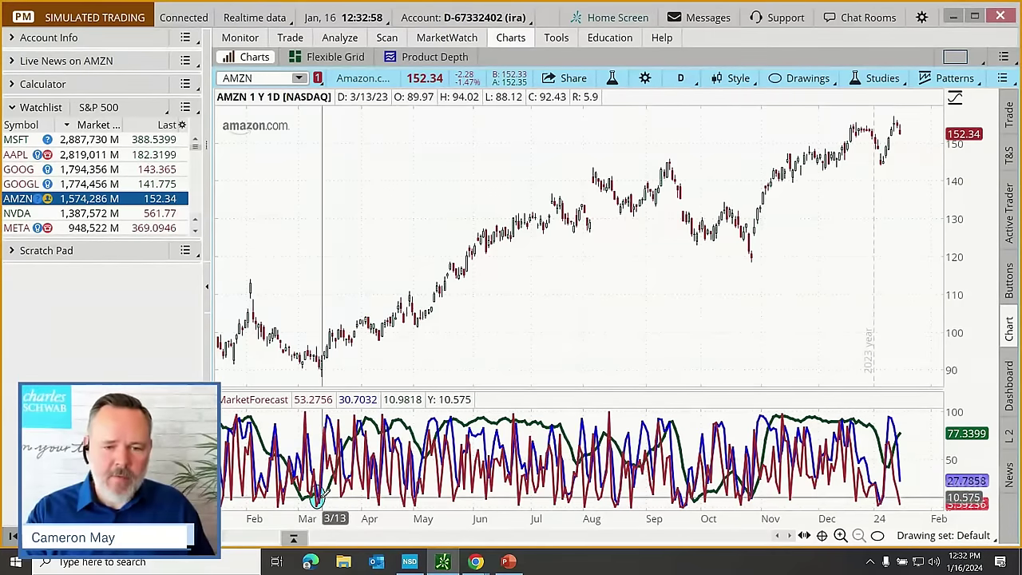
left_click(316, 352)
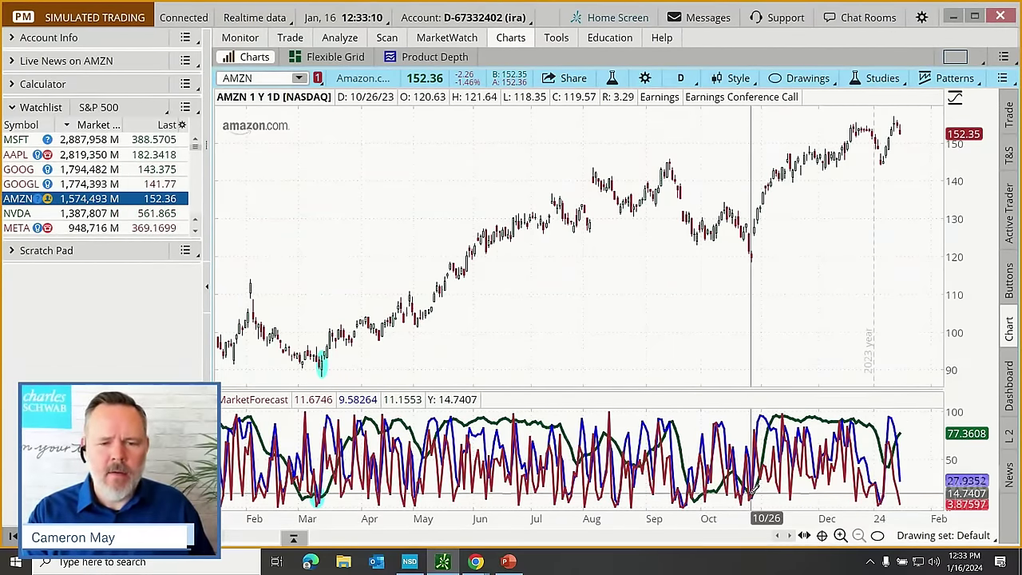
Draw ellipses around the AMZN MarketForecast cluster at 10/26/23 and the 10/27/23 price candle.
left_click_drag(739, 491, 813, 497)
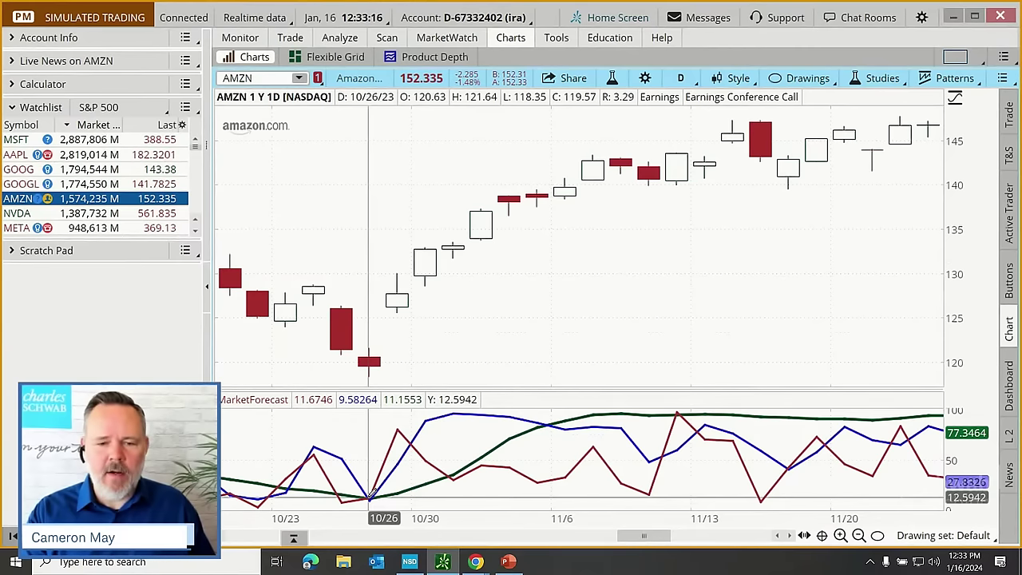
left_click_drag(352, 477, 387, 497)
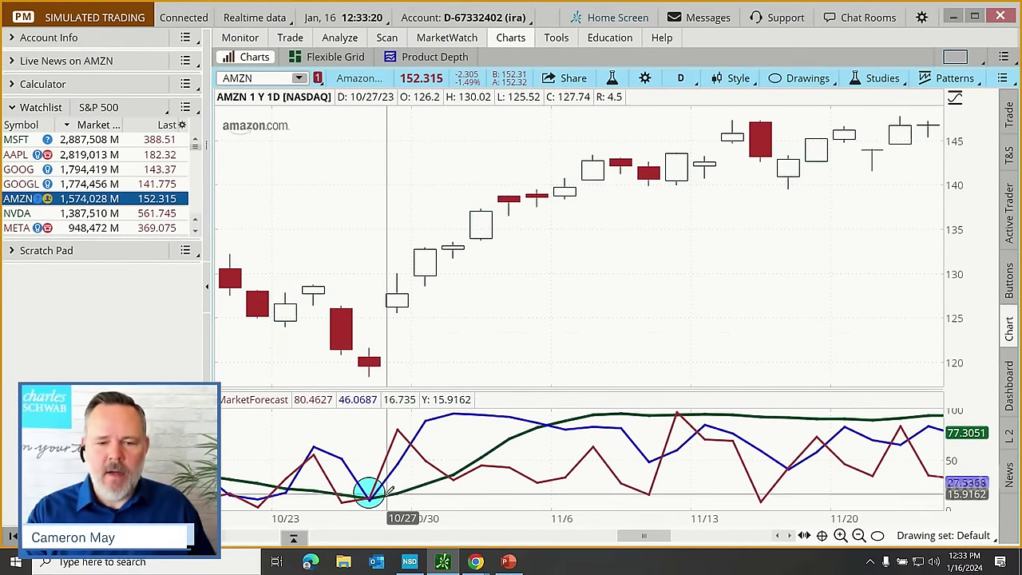
left_click_drag(383, 268, 418, 329)
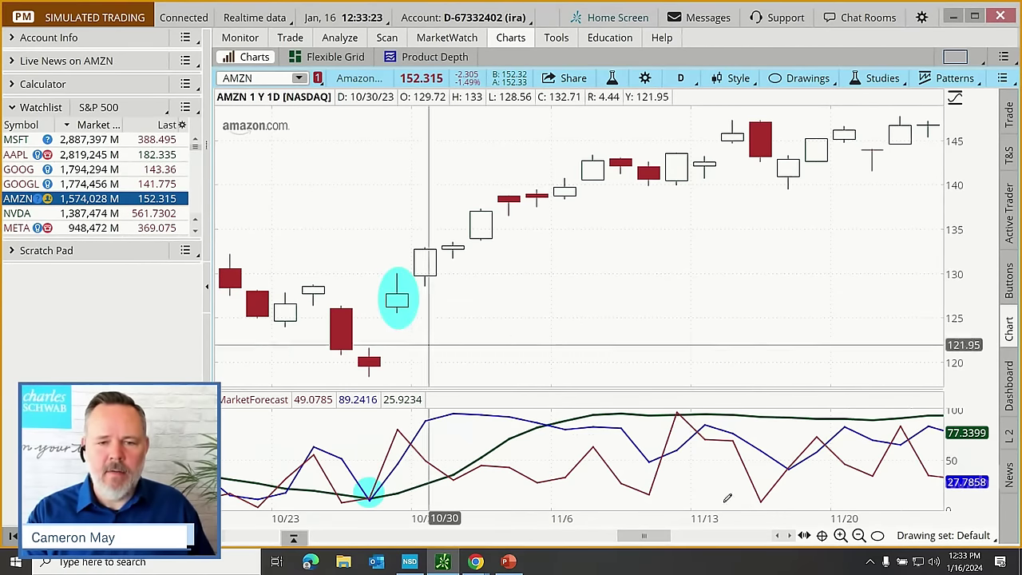
left_click(859, 536)
left_click(859, 536)
left_click(859, 536)
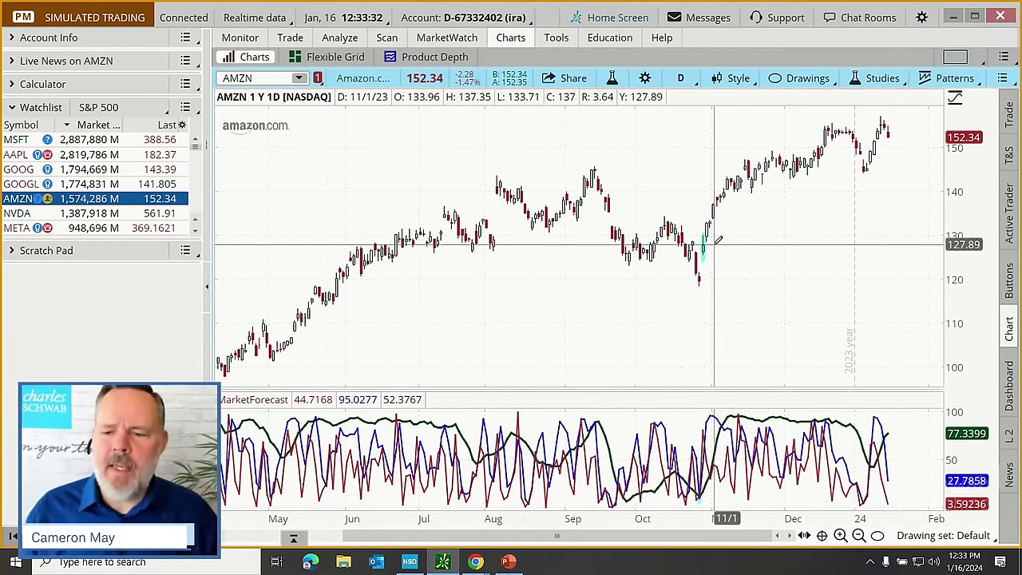
Open the NVDA chart and draw a small ellipse around the late-October 2023 price lows near 10/27/23.
left_click(17, 214)
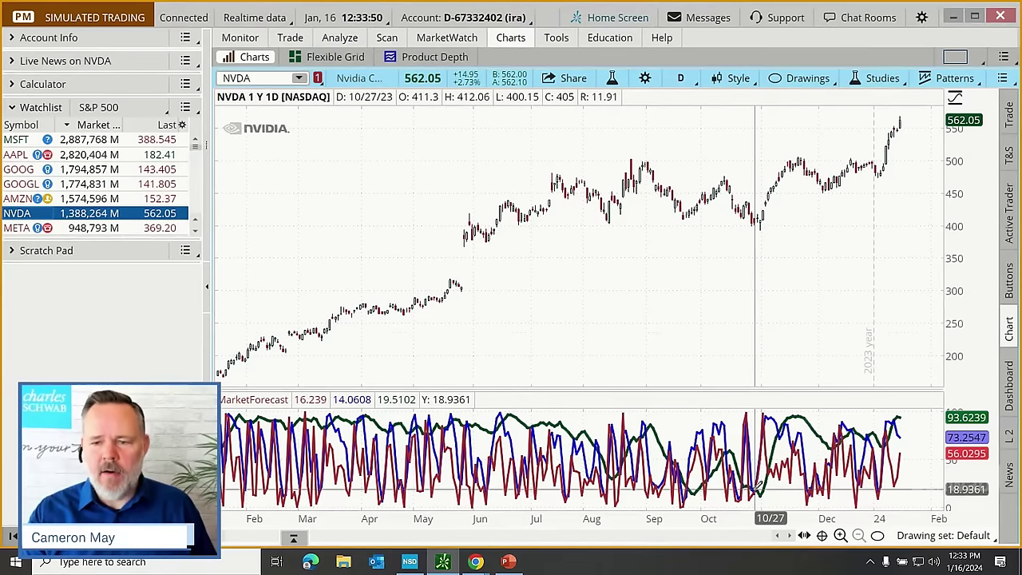
left_click_drag(749, 211, 764, 224)
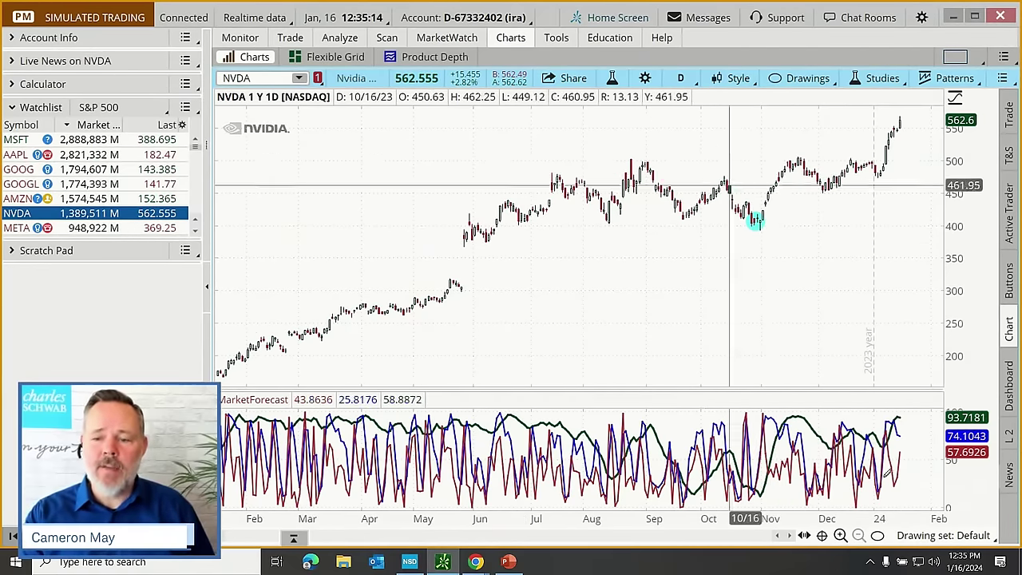
Draw a horizontal trendline at about 476 on the NVDA price chart, from early October across the mid-October high to about 11/13/23.
left_click(878, 535)
left_click(889, 200)
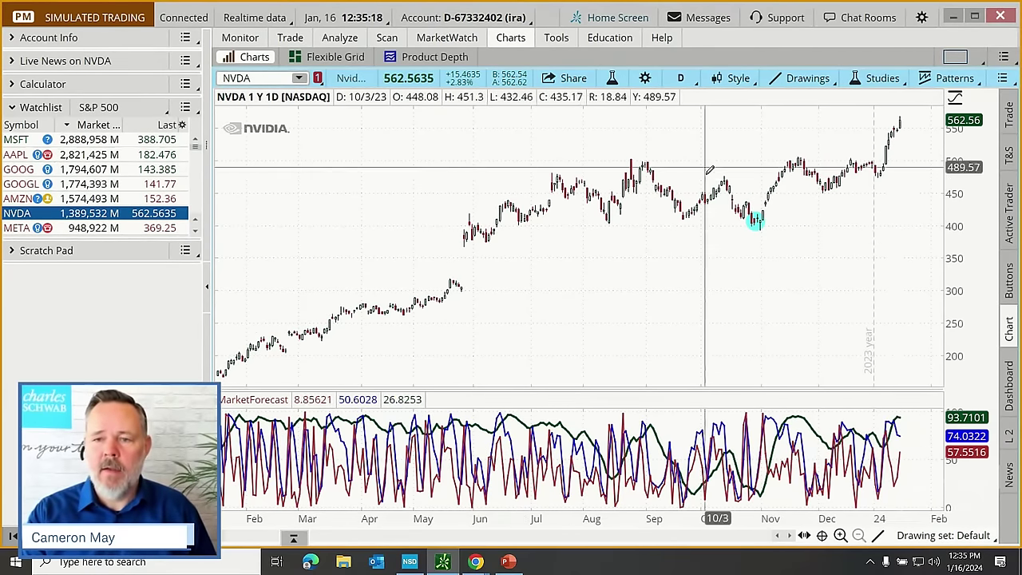
left_click(708, 175)
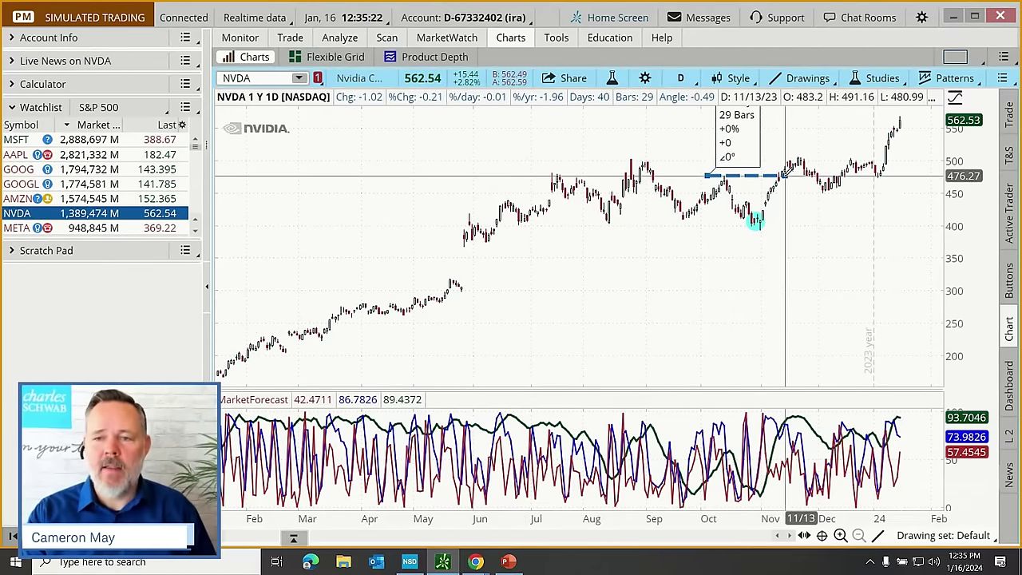
left_click(786, 173)
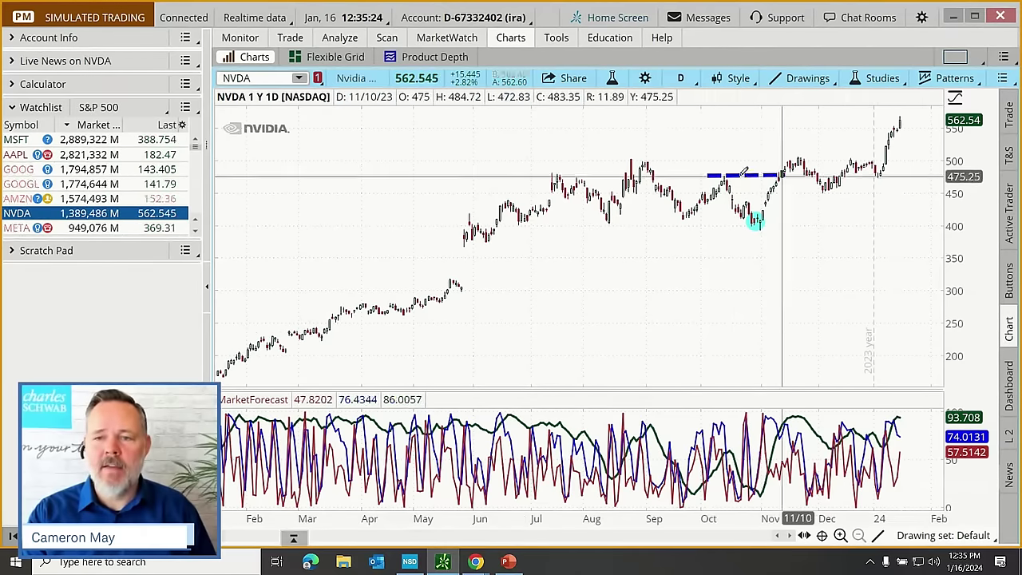
mouse_move(740, 178)
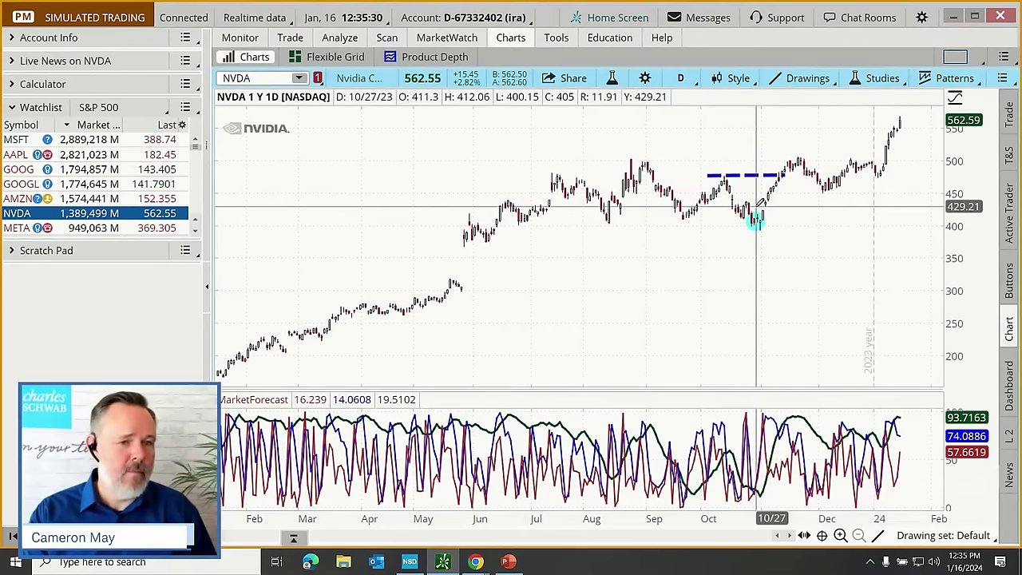
On the AMZN price chart, draw horizontal trendlines at the mid-October and mid-September 2023 highs, extending each toward early November.
left_click(20, 201)
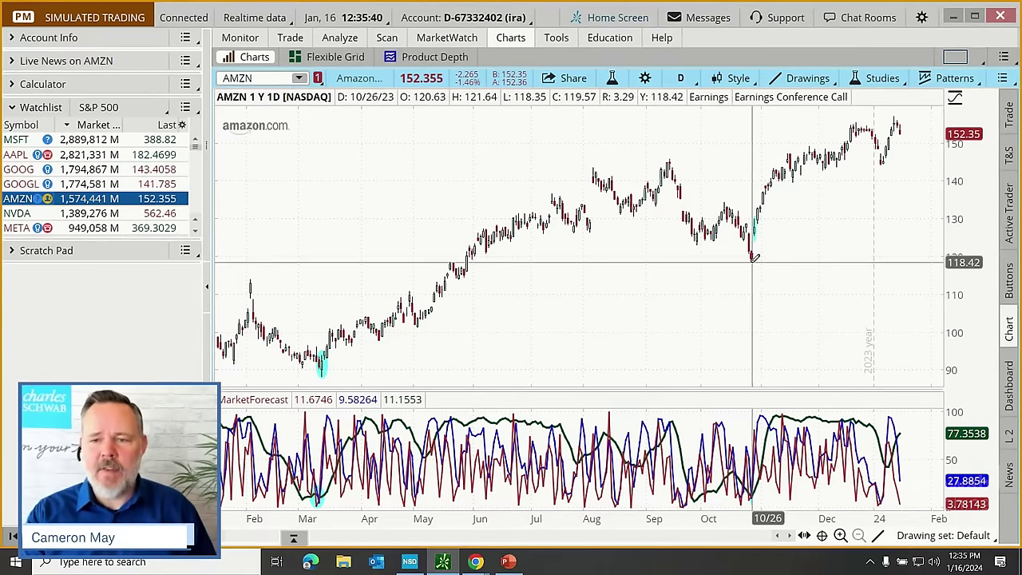
left_click(716, 200)
left_click(771, 202)
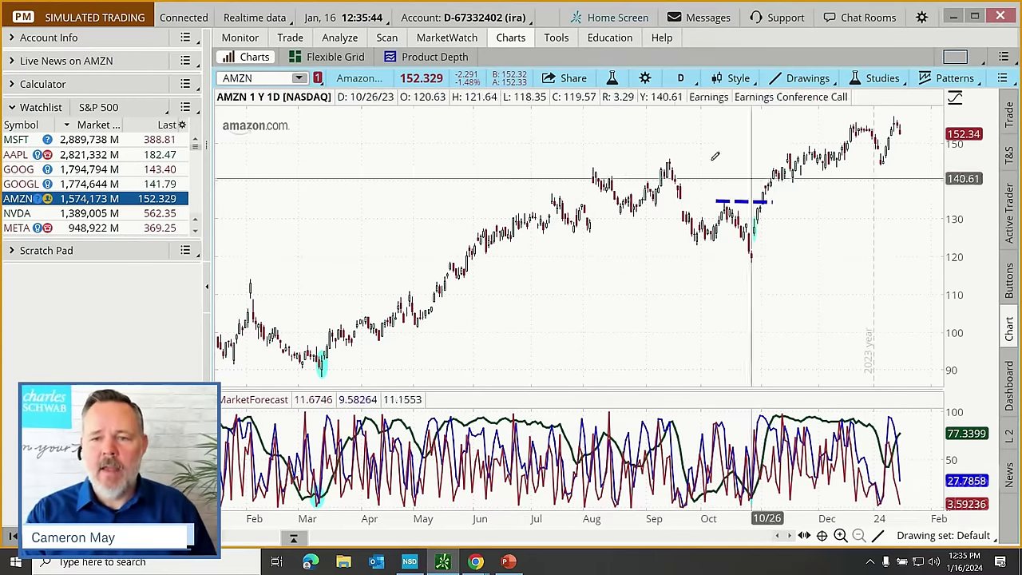
left_click(660, 160)
left_click(756, 160)
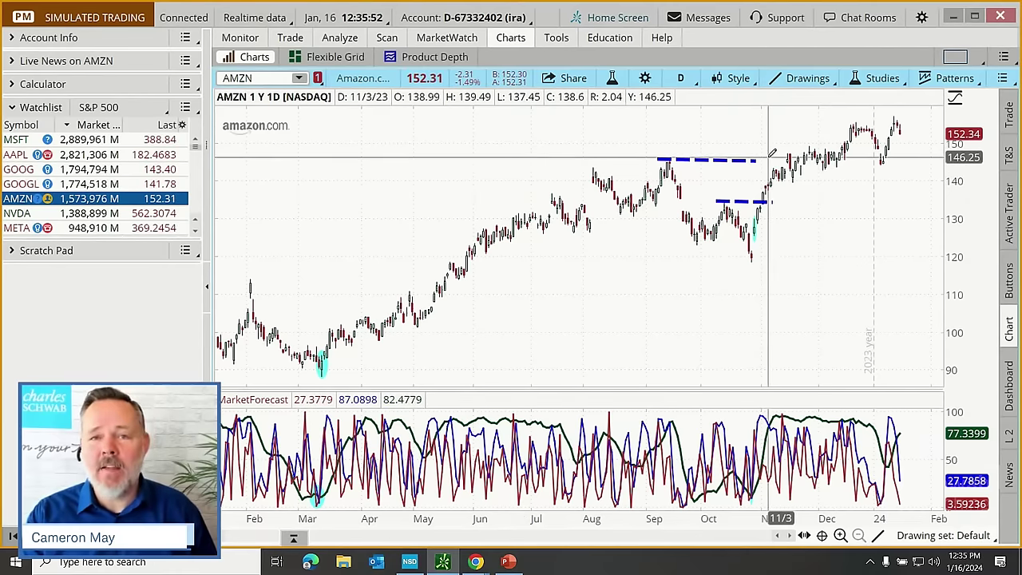
Open the AAPL chart and draw a short horizontal trendline at the early-September 2023 high, at about 190.
left_click(16, 156)
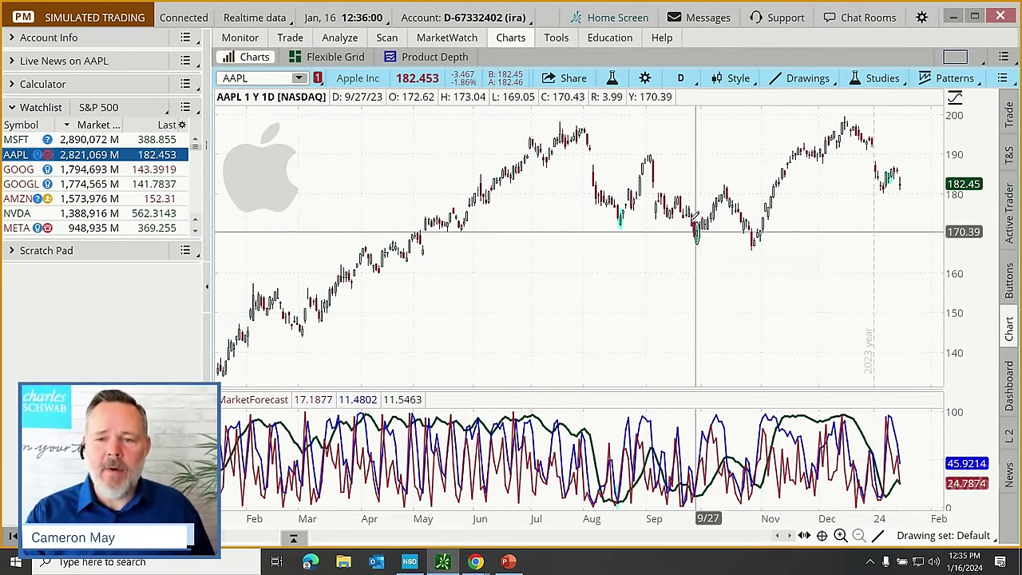
mouse_move(644, 148)
left_mouse_down()
mouse_move(655, 160)
mouse_move(631, 214)
left_mouse_up()
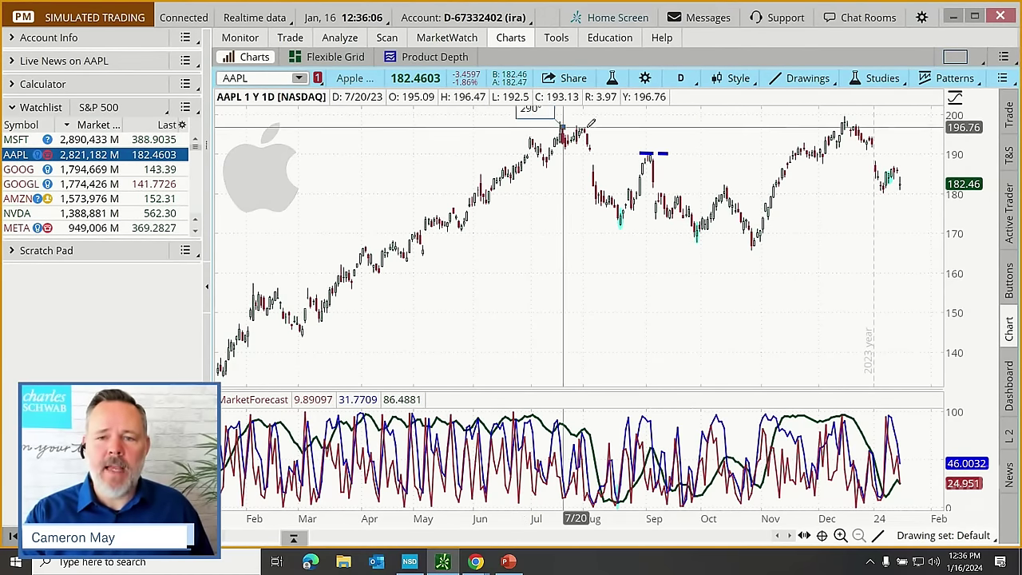
Draw a horizontal trendline at AAPL's late-July 2023 high near 197, and one on the MSFT chart at its mid-July 2023 high near 367.
left_click(564, 127)
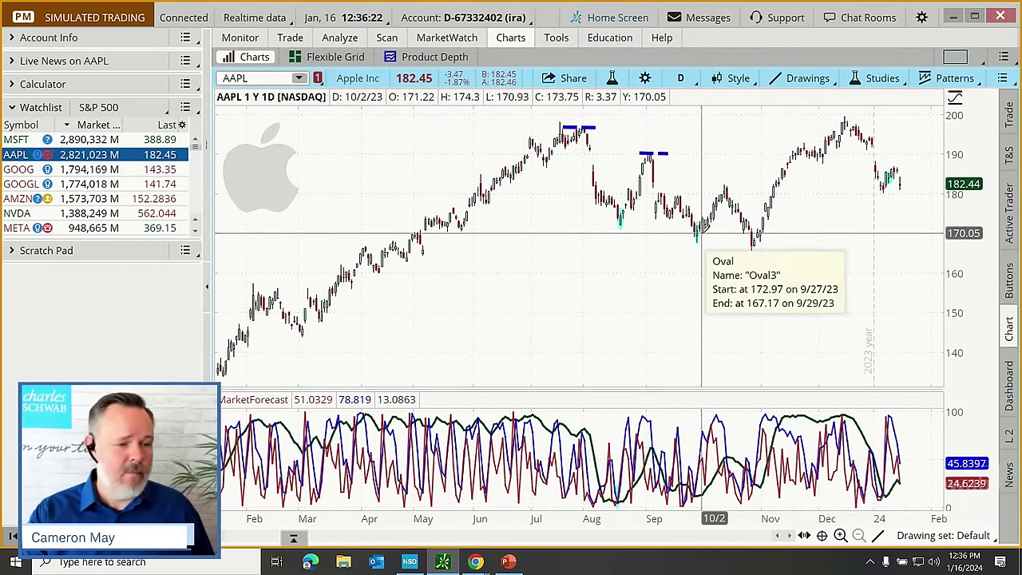
left_click(22, 140)
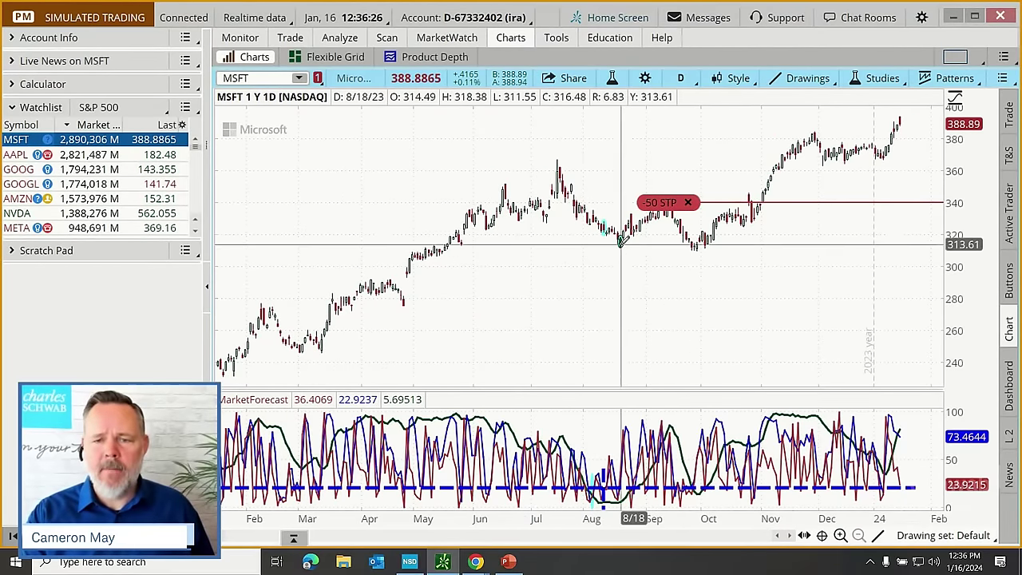
mouse_move(620, 244)
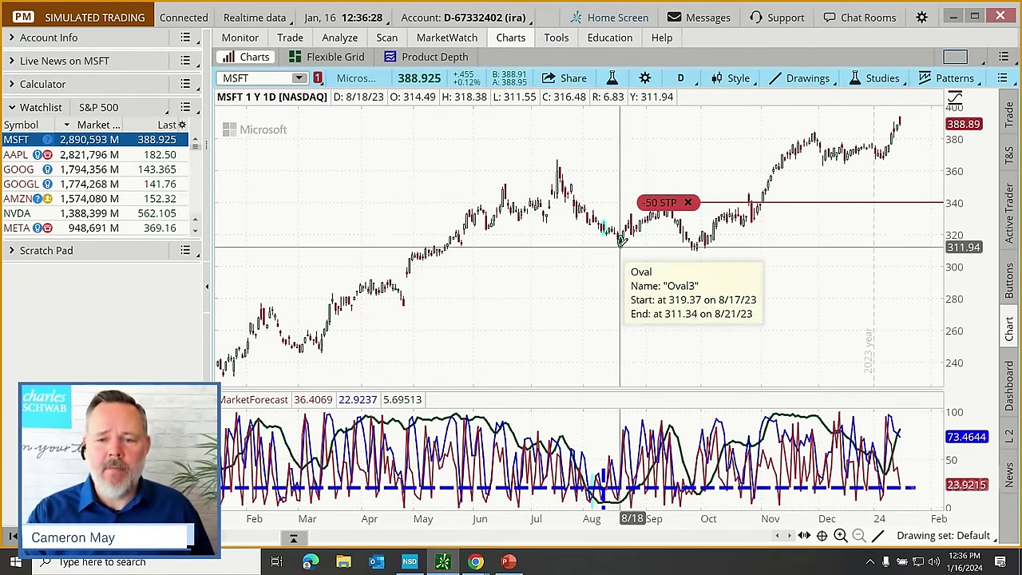
left_click(582, 160)
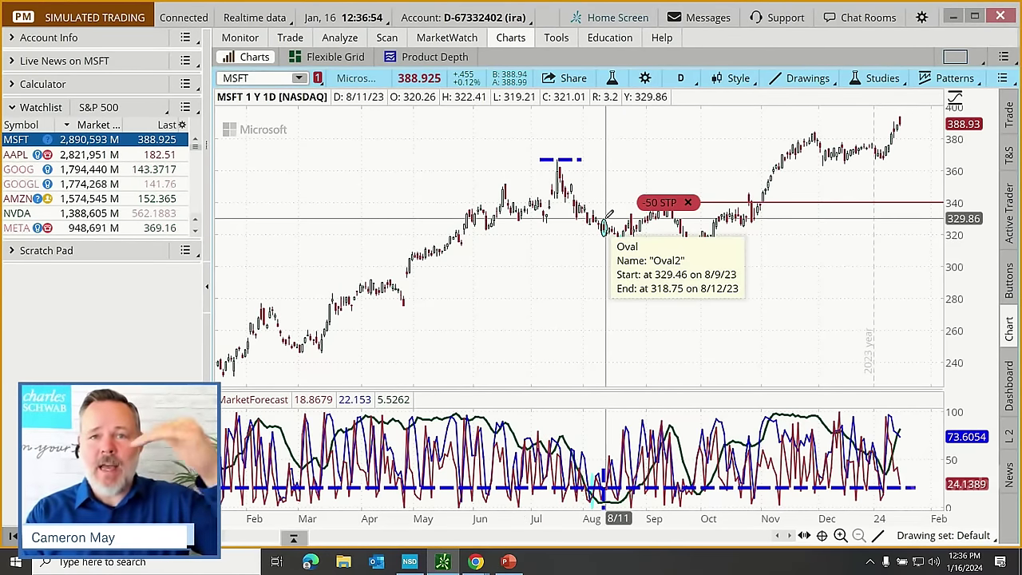
On the AMZN chart, draw a descending trendline from the mid-September 2023 high to early November and a horizontal one at about 118.6 under the October low.
left_click(19, 199)
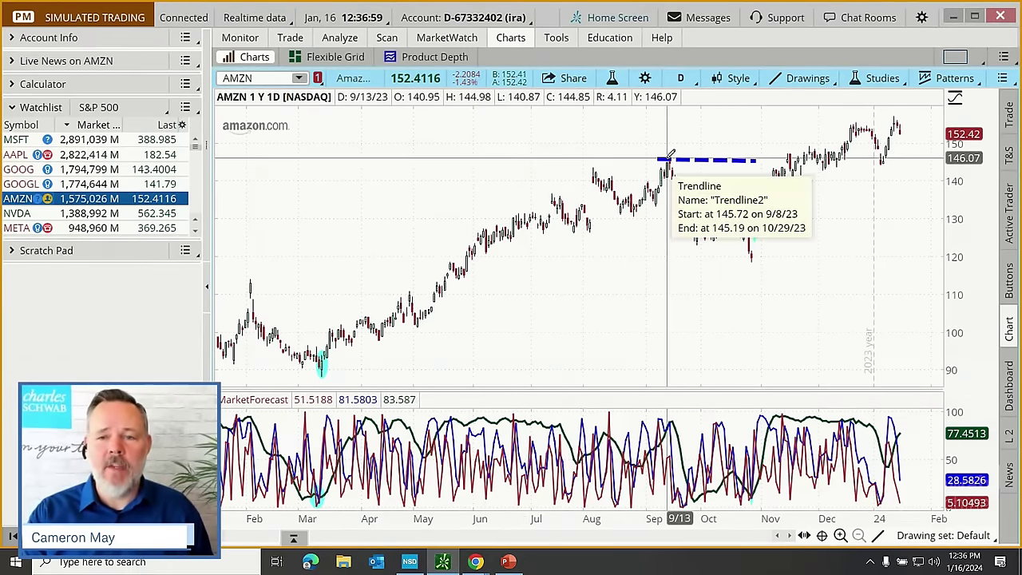
left_click(668, 157)
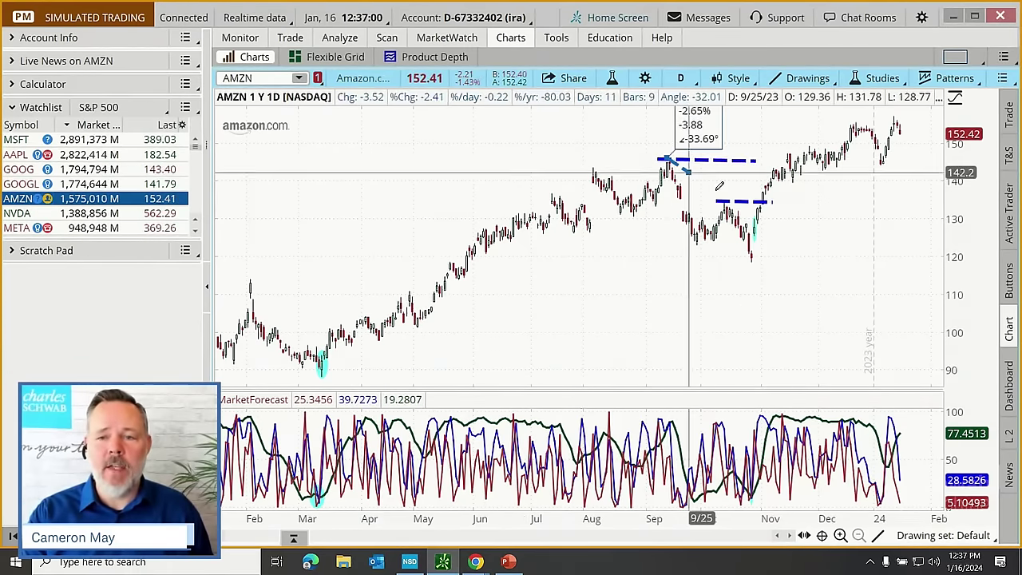
left_click(768, 232)
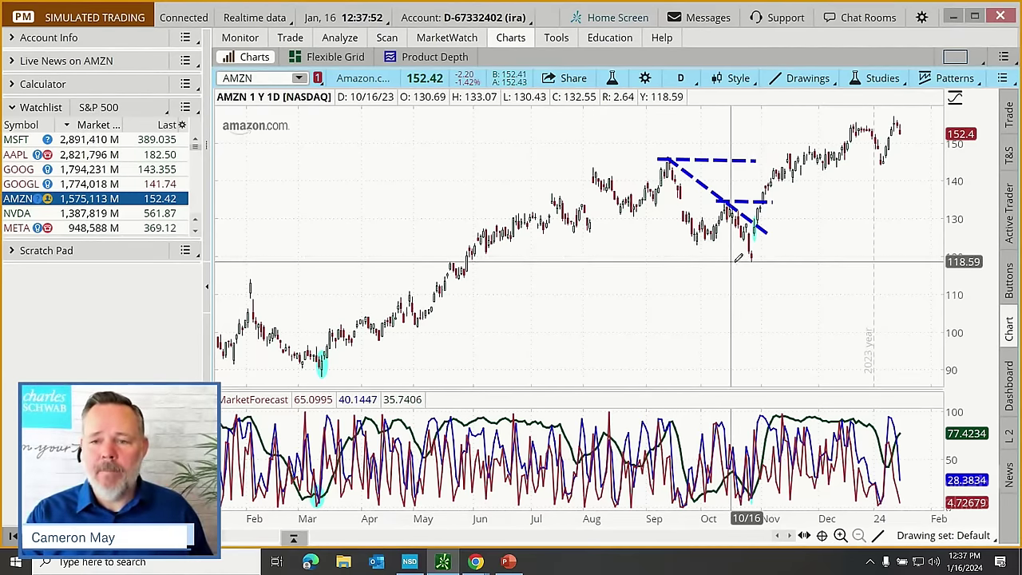
left_click(731, 262)
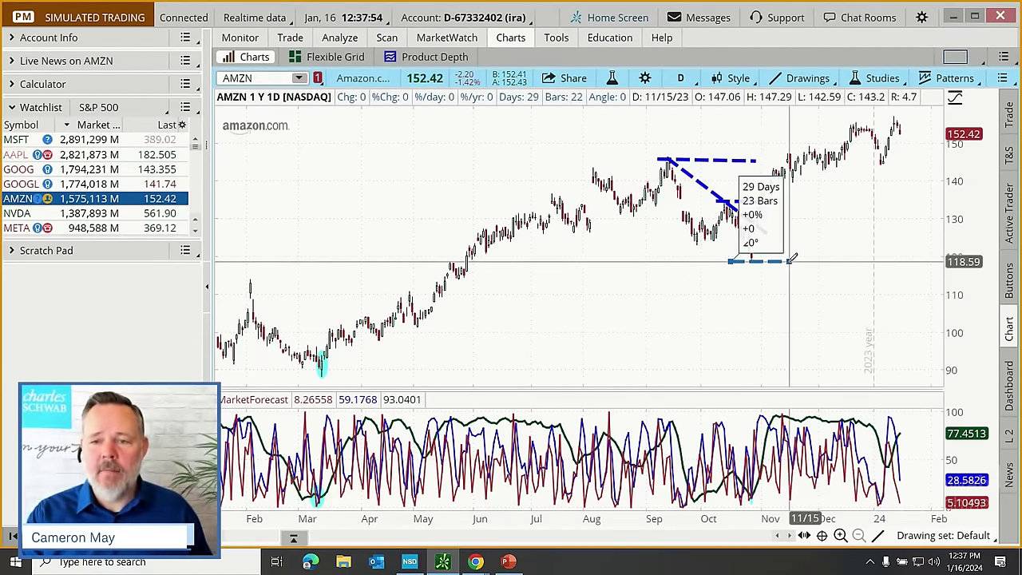
left_click(781, 261)
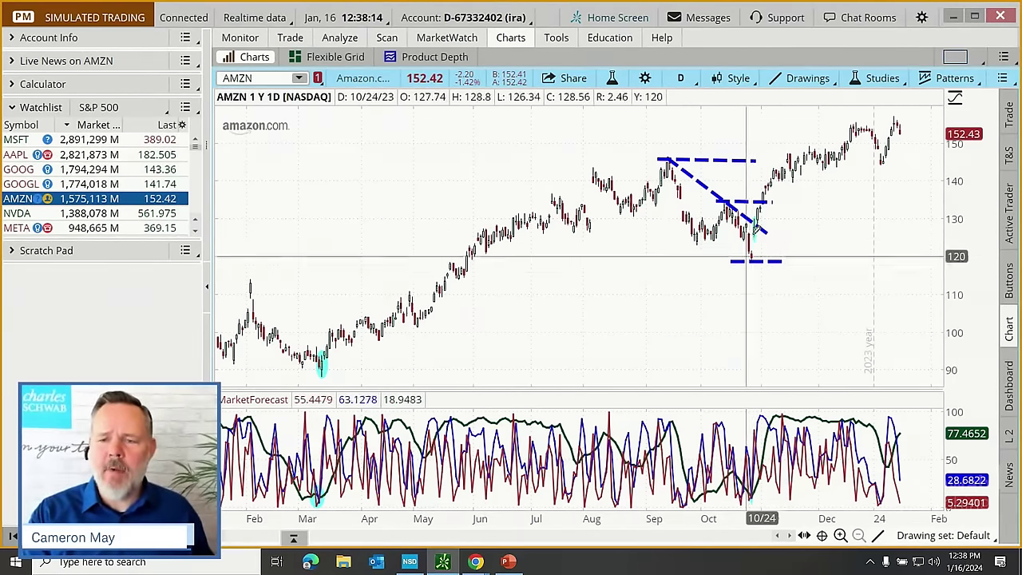
Review the AAPL, TSLA and META charts from the S&P 500 watchlist for MarketForecast cluster signals.
left_click(16, 156)
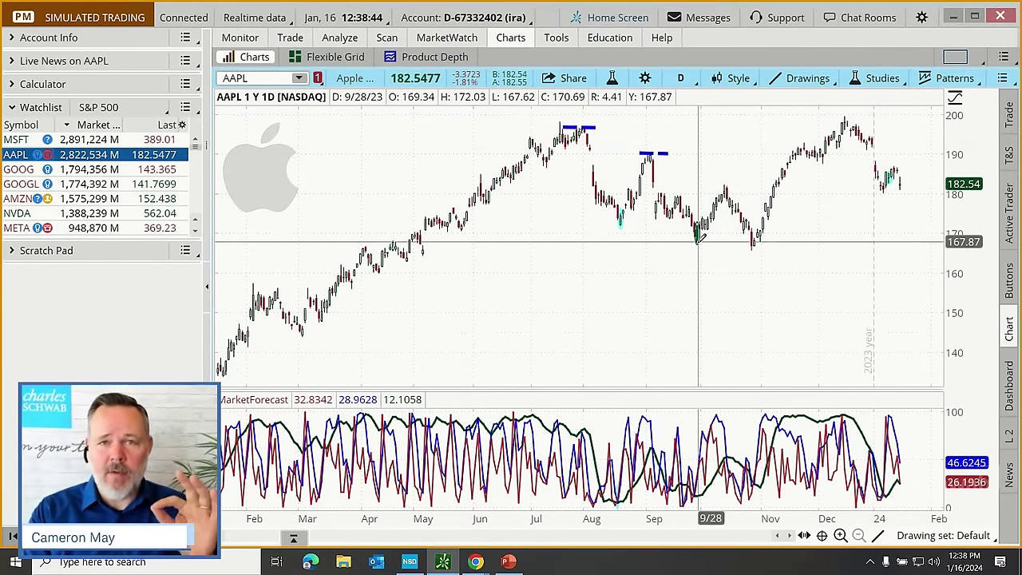
left_click(196, 232)
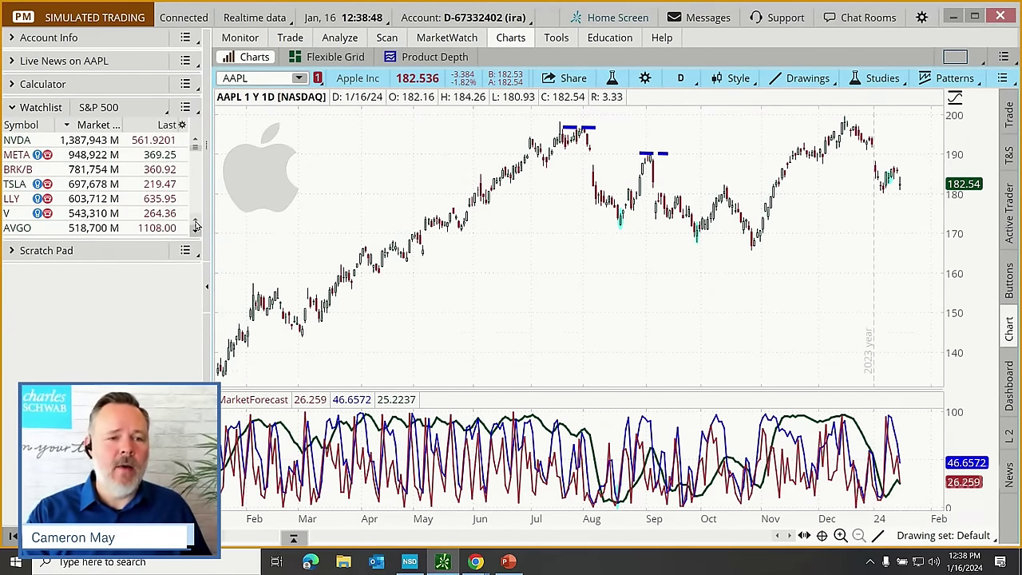
left_click(195, 140)
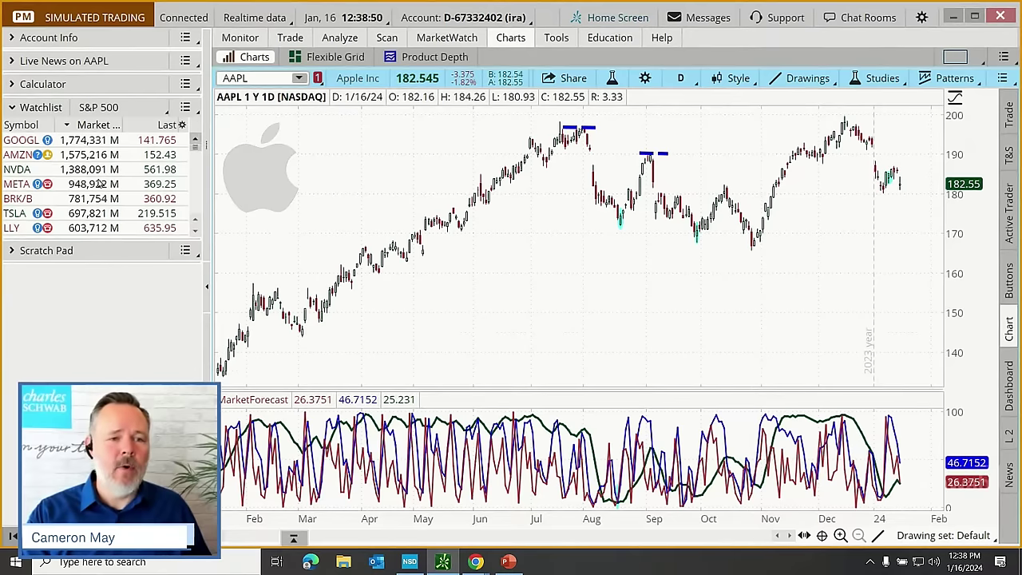
left_click(13, 214)
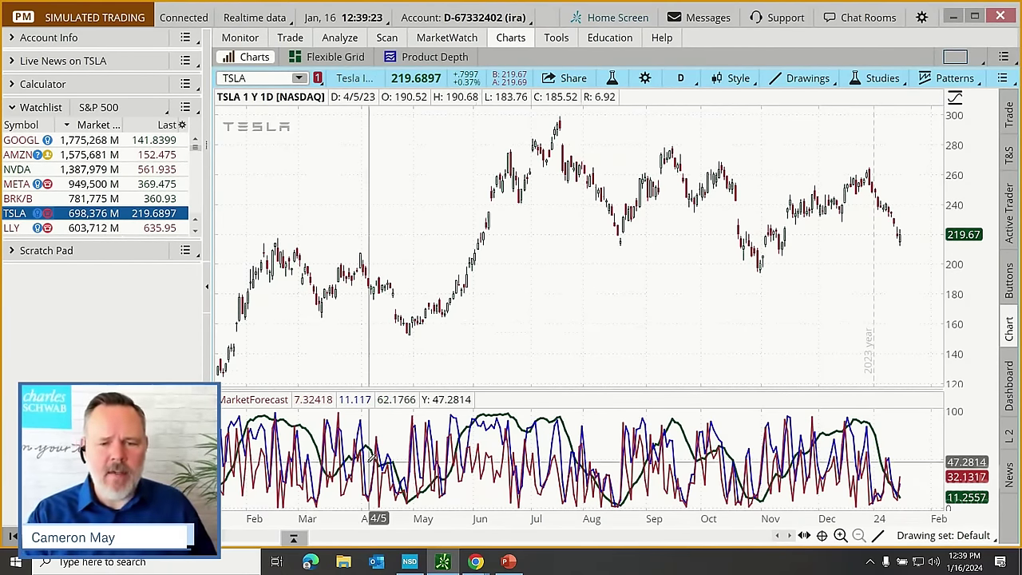
left_click(11, 185)
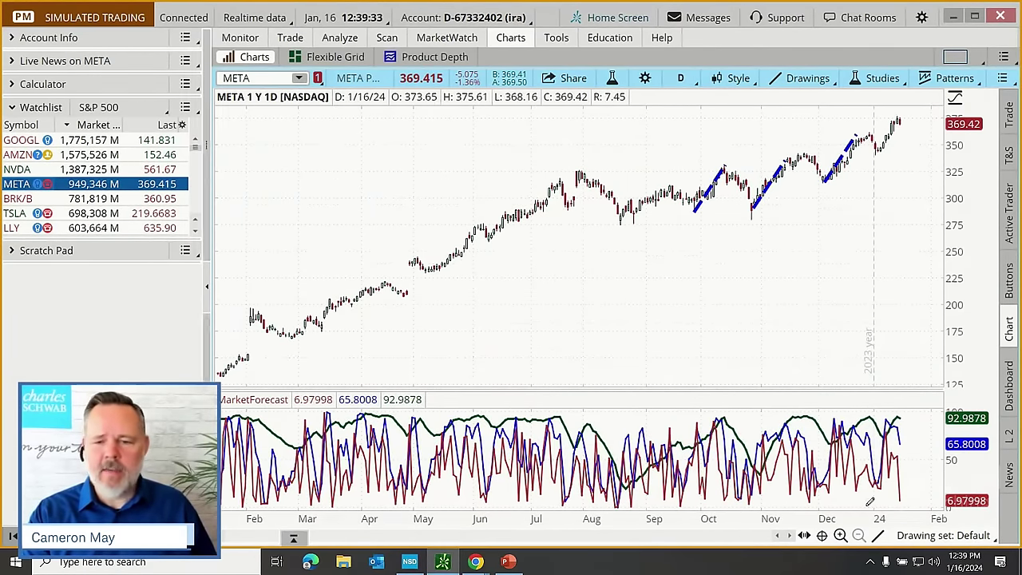
Open the TSLA chart and draw small ellipses around the late-April 2023 MarketForecast cluster and the matching price lows.
left_click(14, 213)
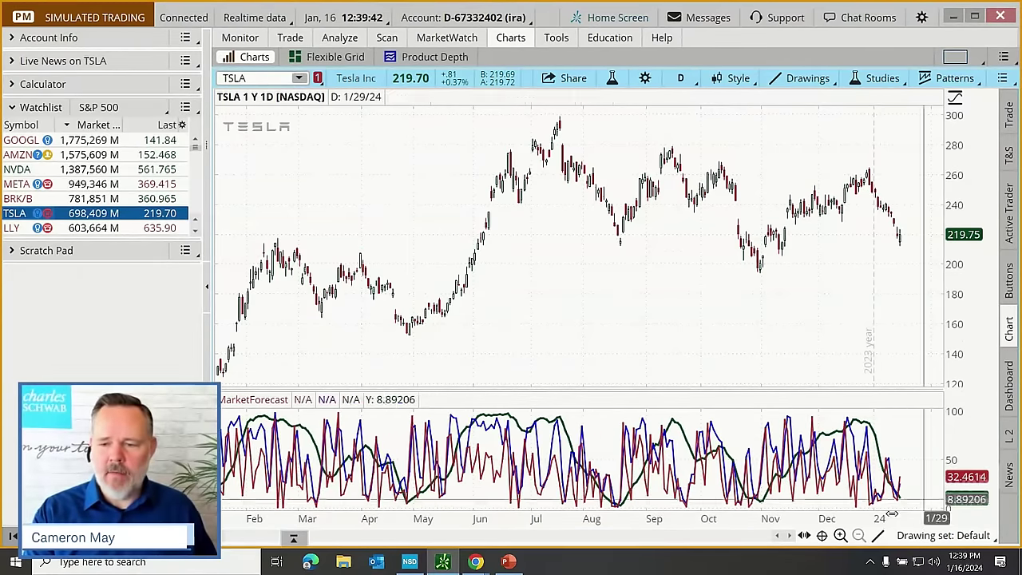
left_click(878, 536)
left_click(919, 259)
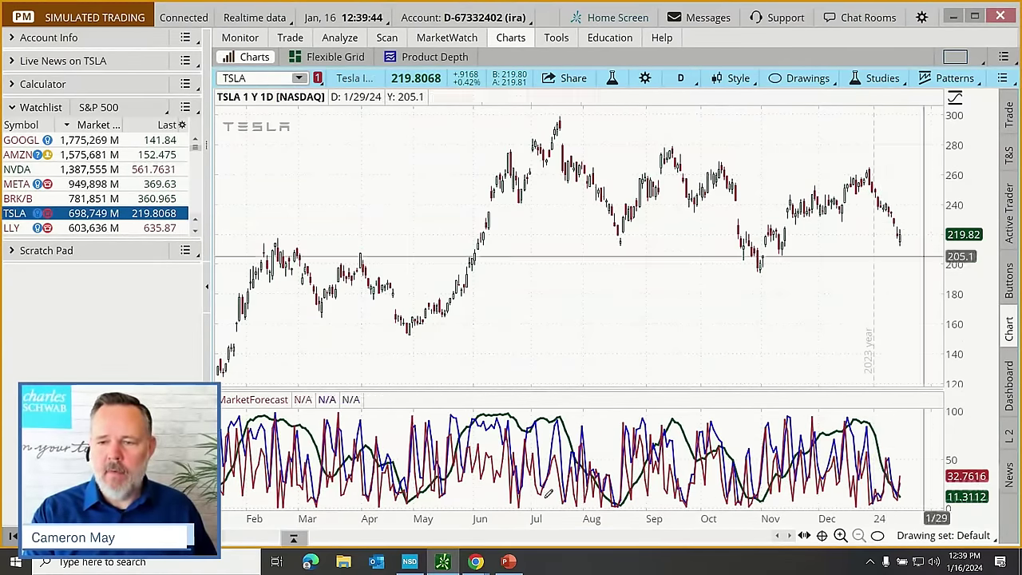
left_click_drag(401, 477, 416, 502)
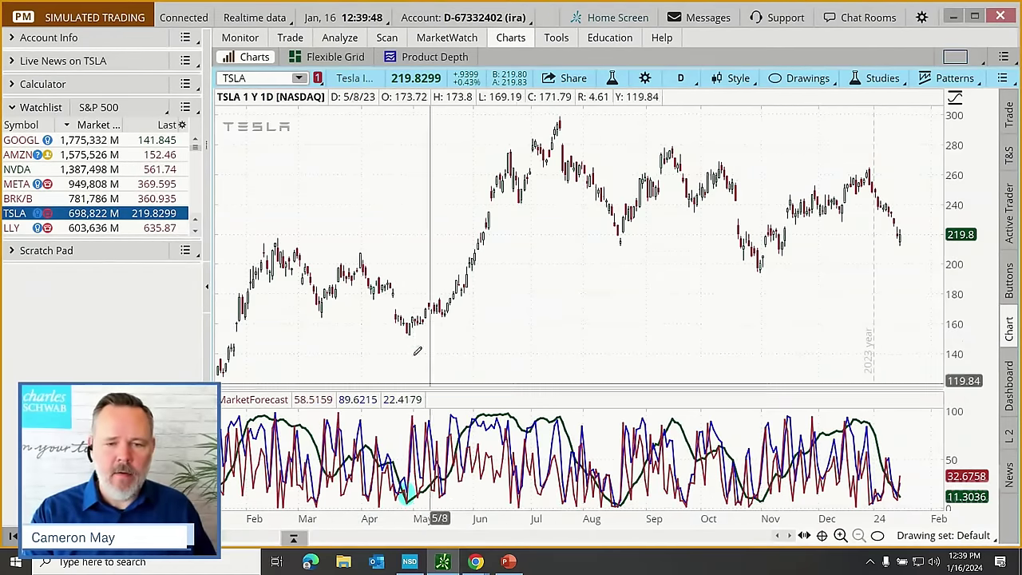
left_click_drag(402, 312, 420, 340)
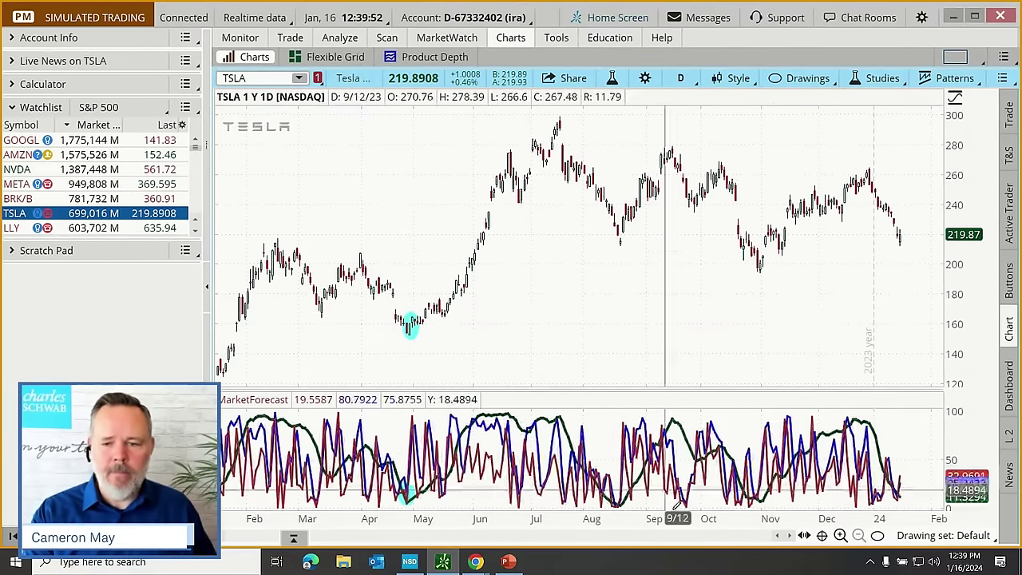
Draw small ellipses around the mid-August and late-October 2023 MarketForecast clusters on TSLA and around the price lows matching each.
left_click_drag(610, 495, 630, 505)
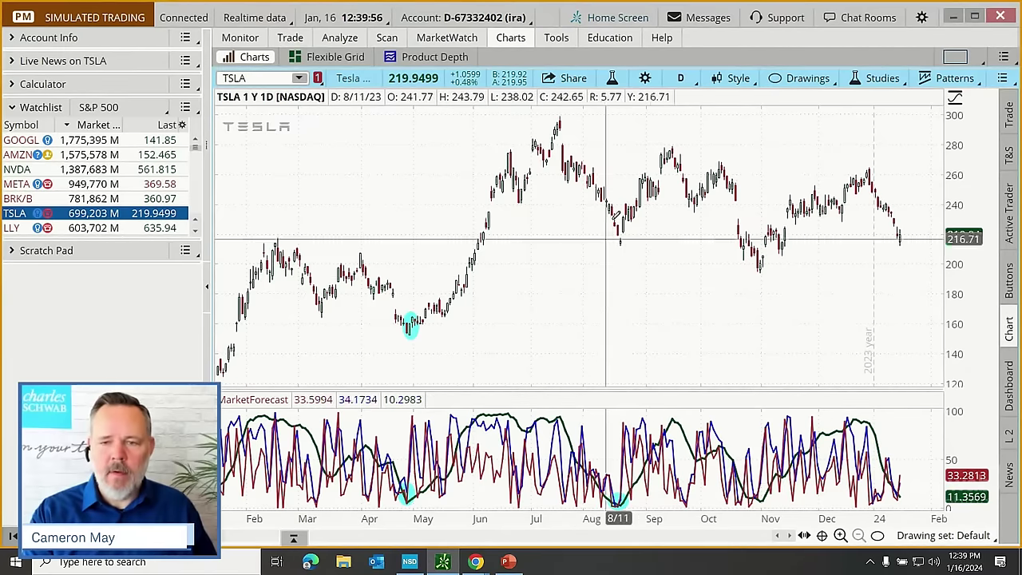
left_click_drag(612, 218, 627, 250)
left_click_drag(749, 482, 766, 510)
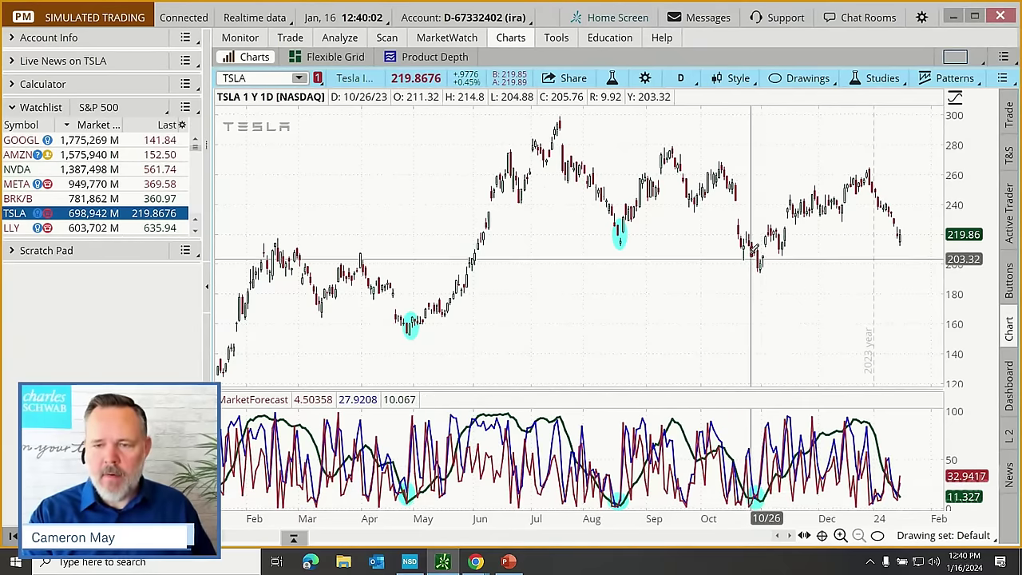
left_click_drag(751, 250, 771, 275)
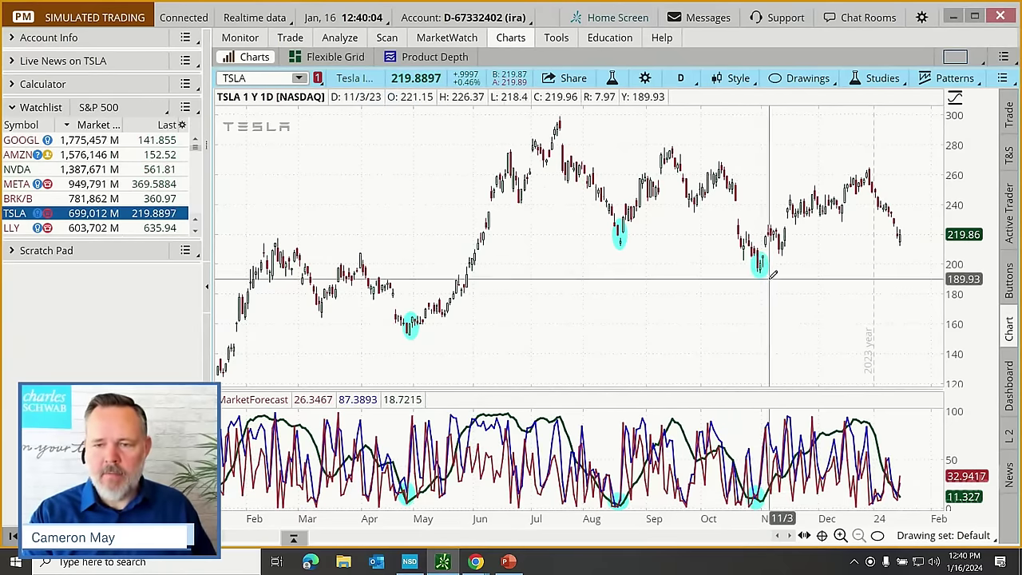
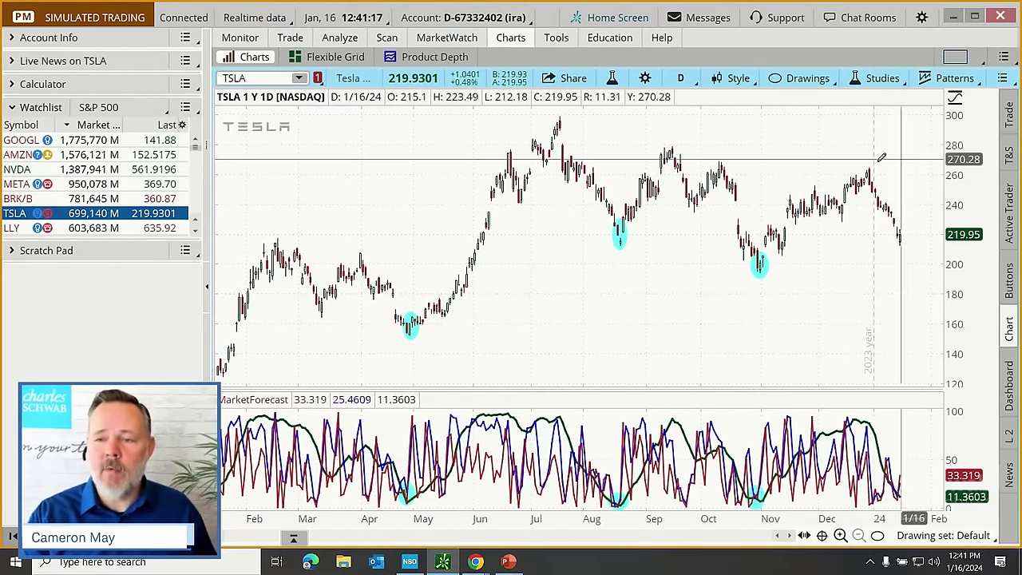
Draw horizontal TSLA trendlines at about 266 from early October 2023 to 1/11/24, and at about 212 just under the 1/16/24 candle.
left_click(877, 535)
left_click(888, 196)
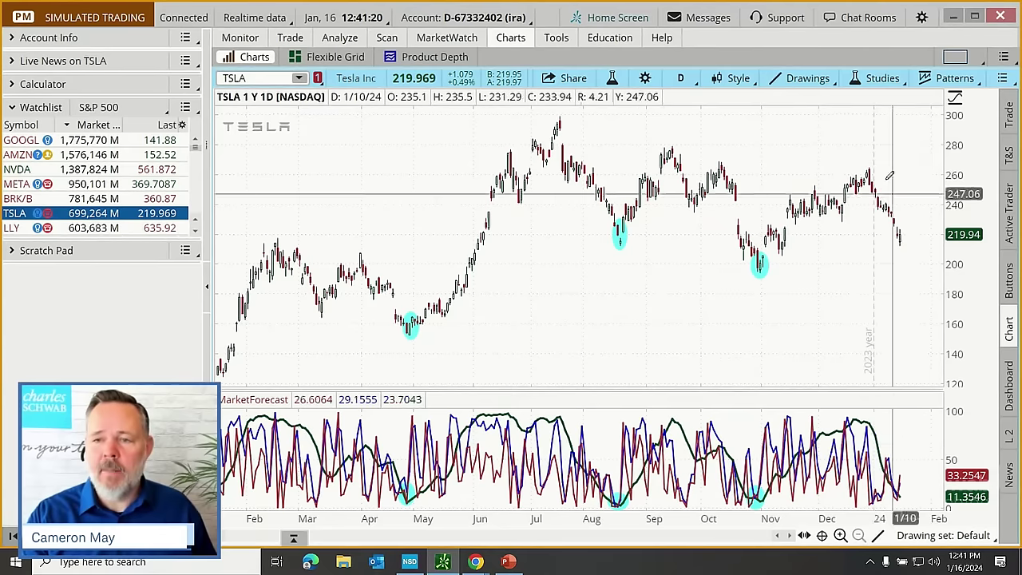
left_click(704, 162)
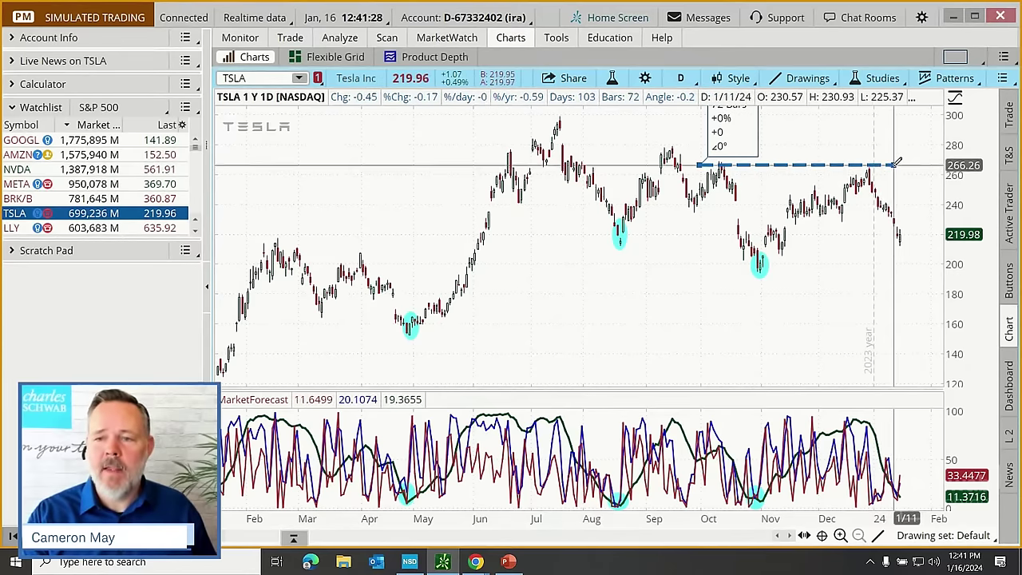
left_click(893, 165)
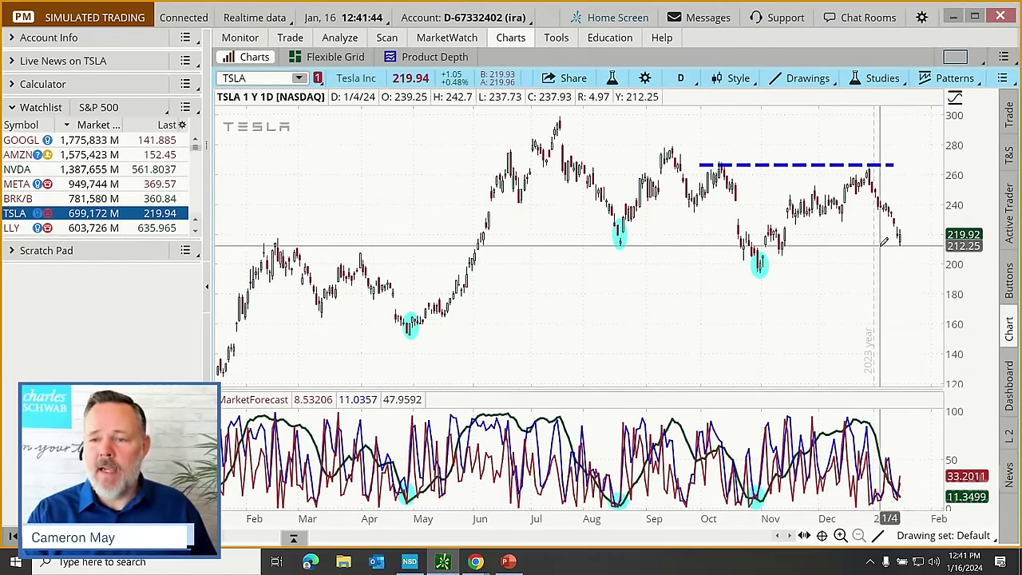
left_click_drag(885, 242, 919, 244)
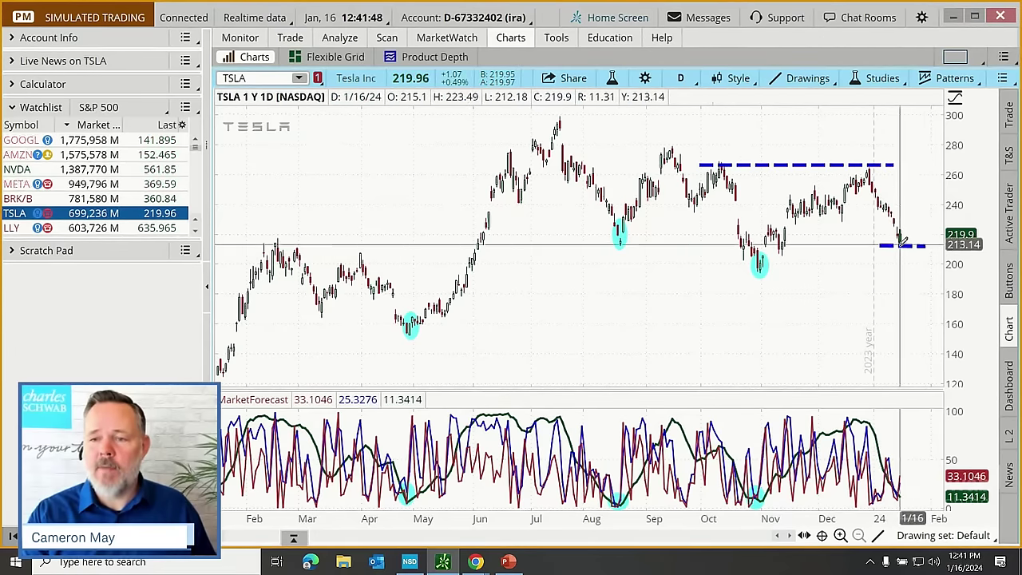
Sketch a steep upward trendline from the 1/16/24 TSLA candle past the 266 target line and remove it.
mouse_move(904, 240)
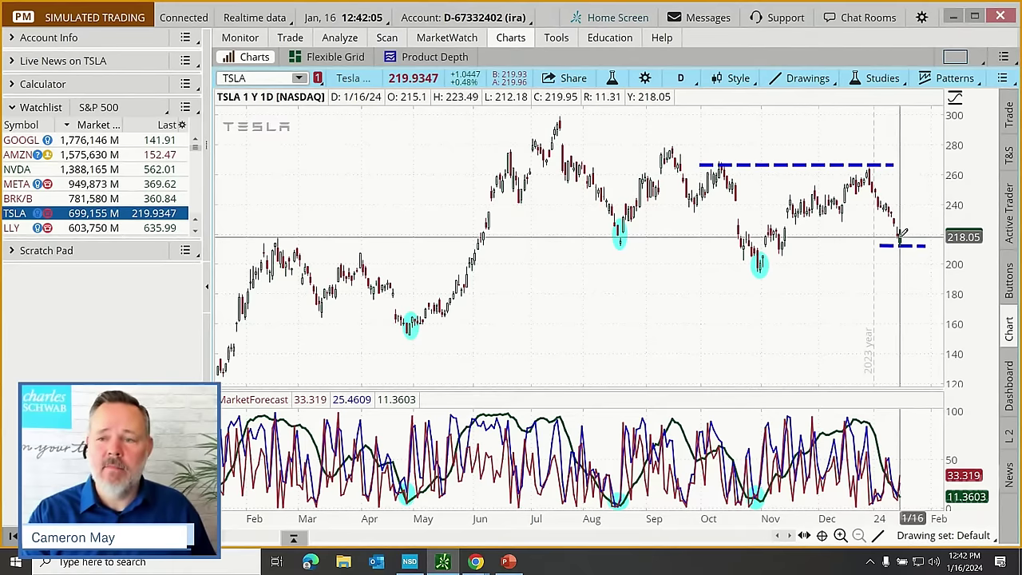
left_click_drag(901, 234, 909, 149)
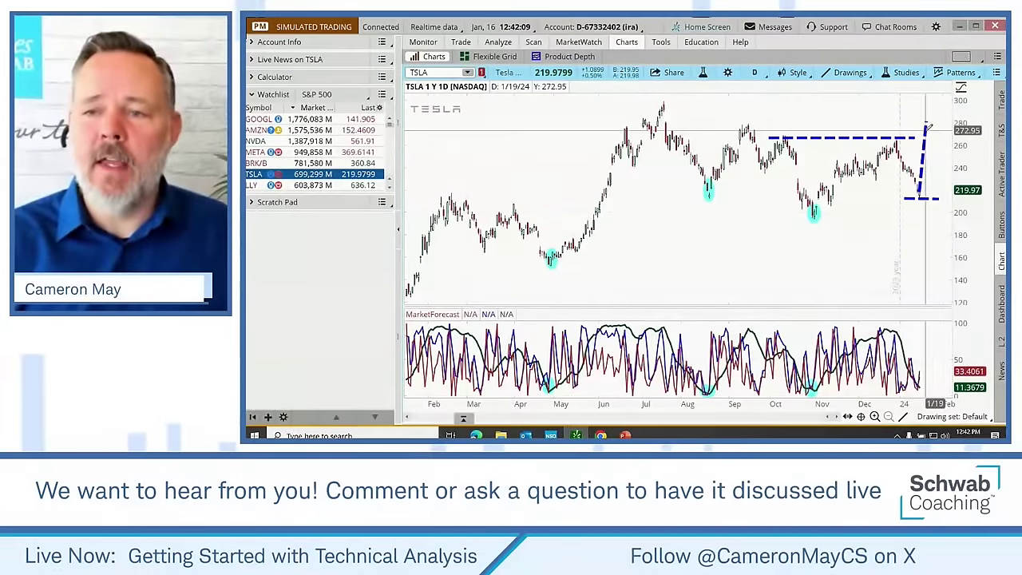
right_click(929, 128)
left_click(919, 189)
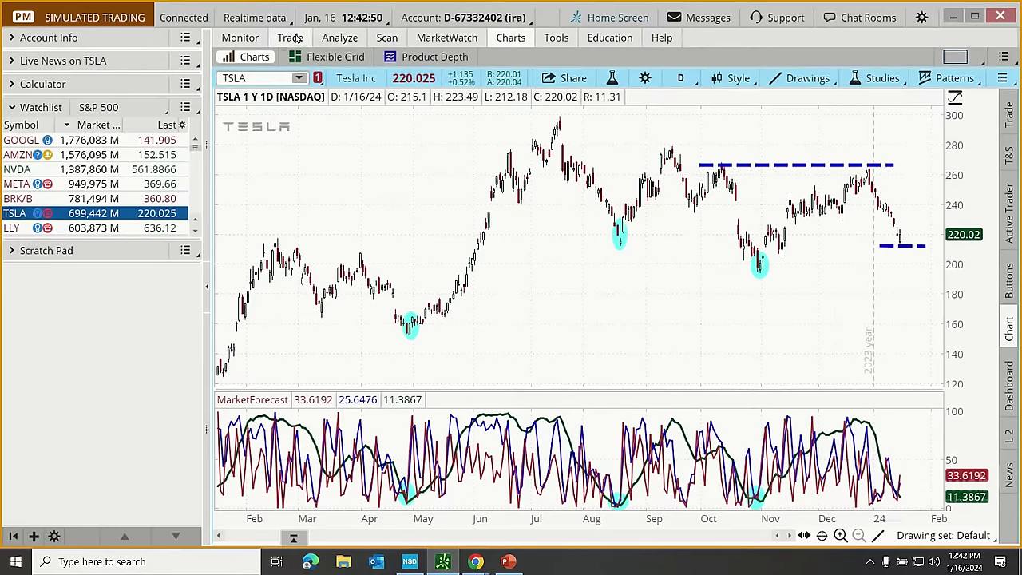
Open the all-products trading page for TSLA, collapse the 16 FEB 24 option series, and create a custom buy order with an OCO bracket.
mouse_move(291, 39)
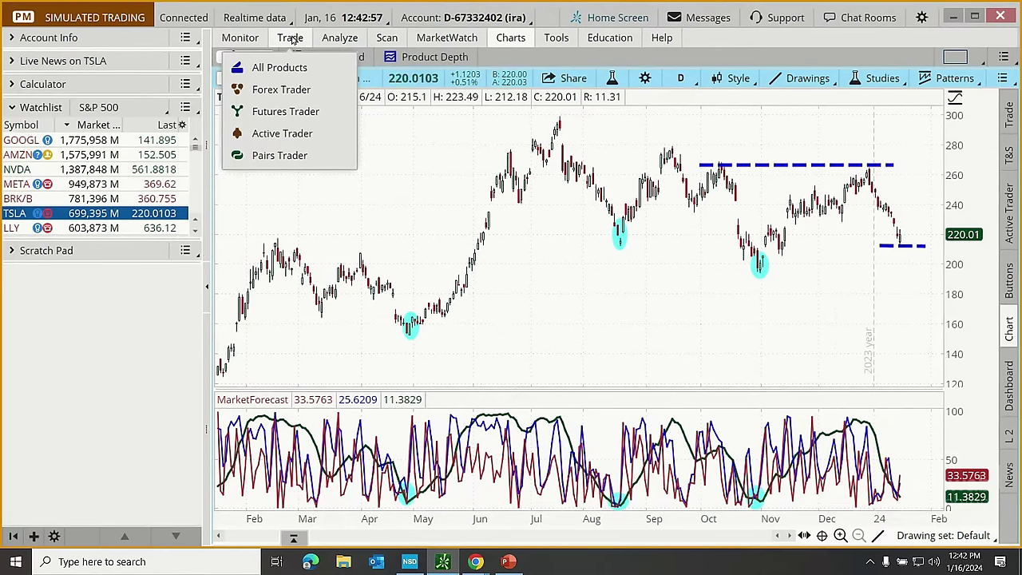
left_click(293, 39)
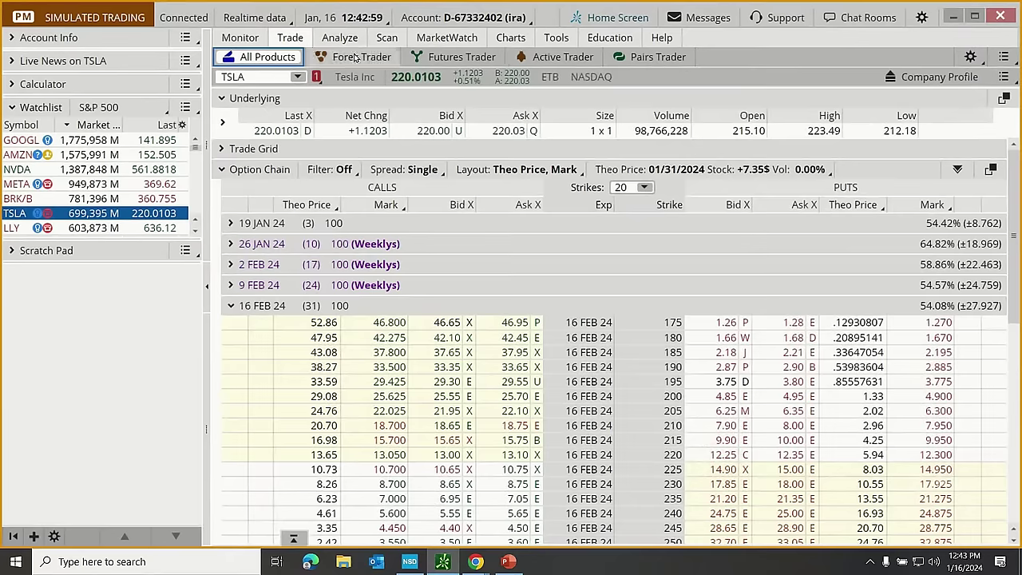
left_click(231, 307)
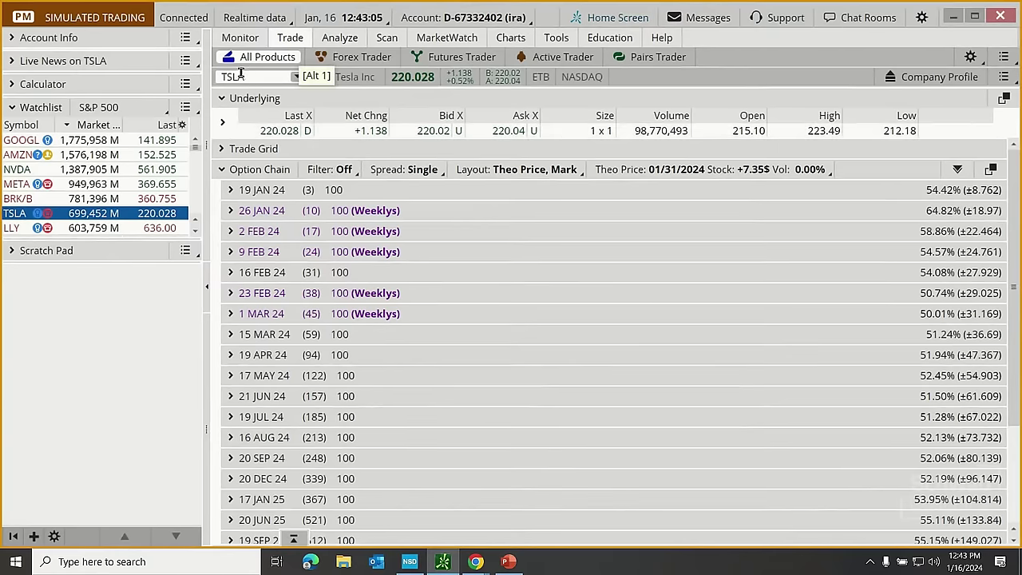
right_click(513, 135)
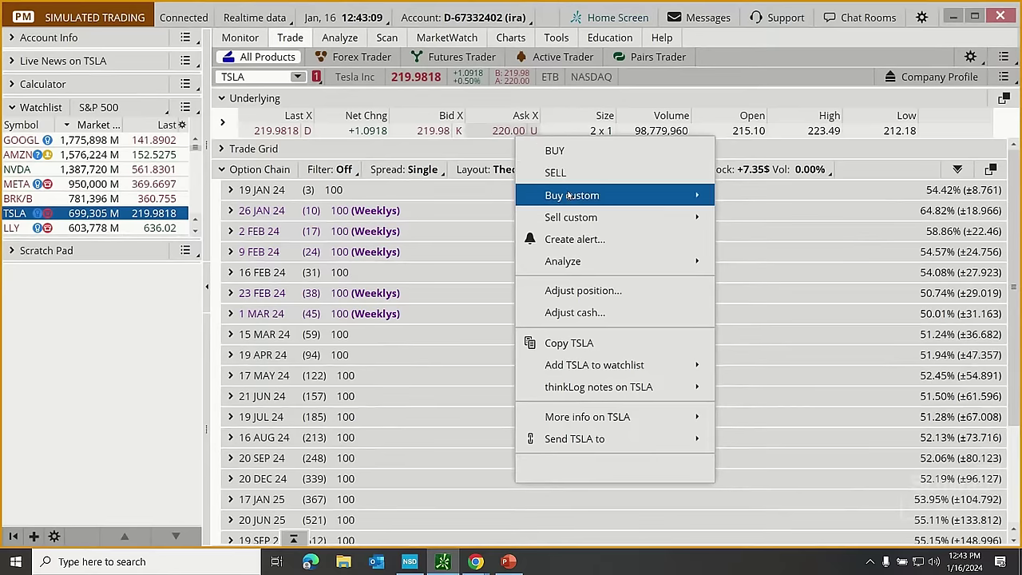
mouse_move(570, 195)
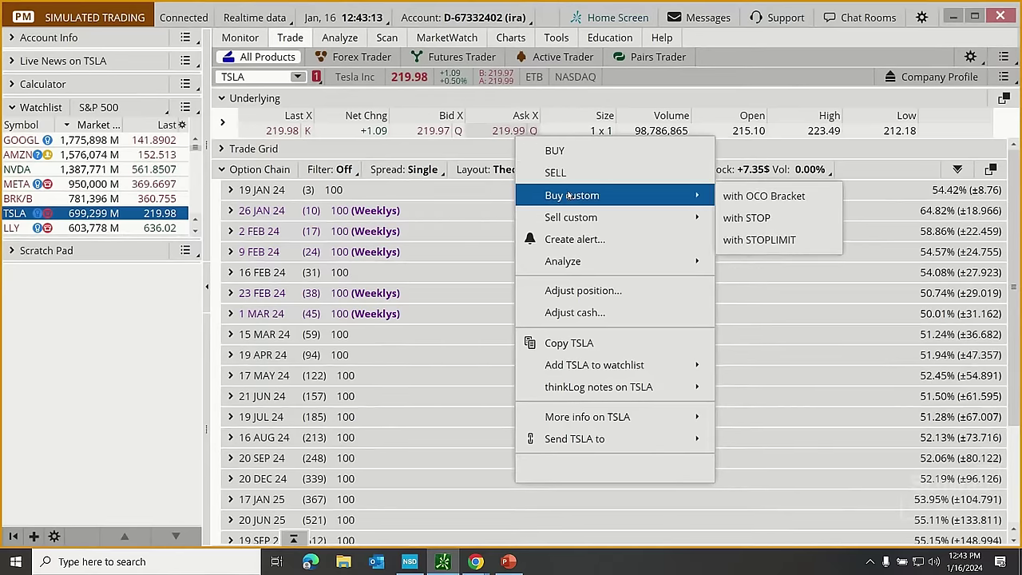
left_click(773, 197)
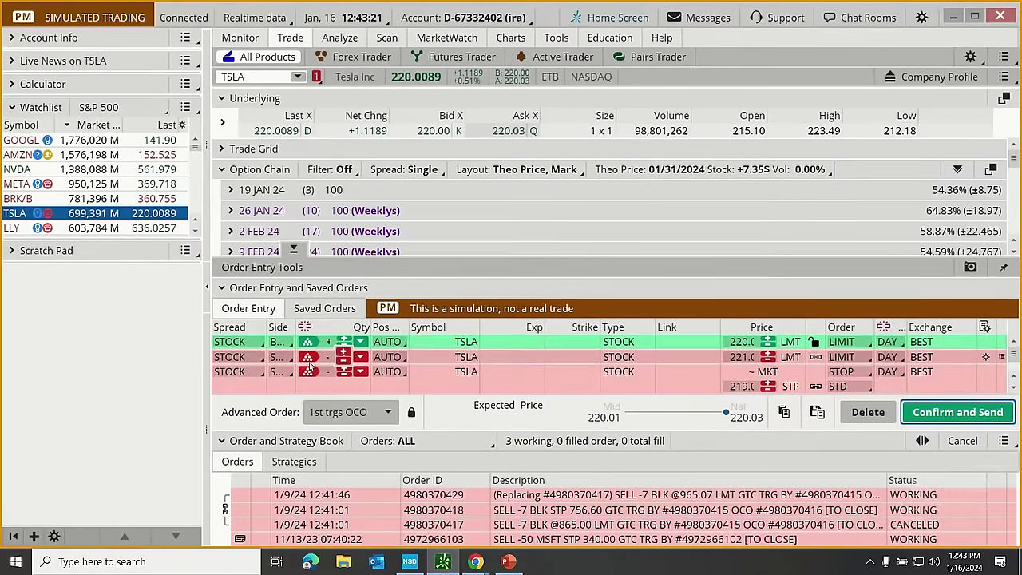
Hide the sidebar, set the TSLA buy quantity to 50 shares and link the quantities so both sell orders match it.
left_click(207, 286)
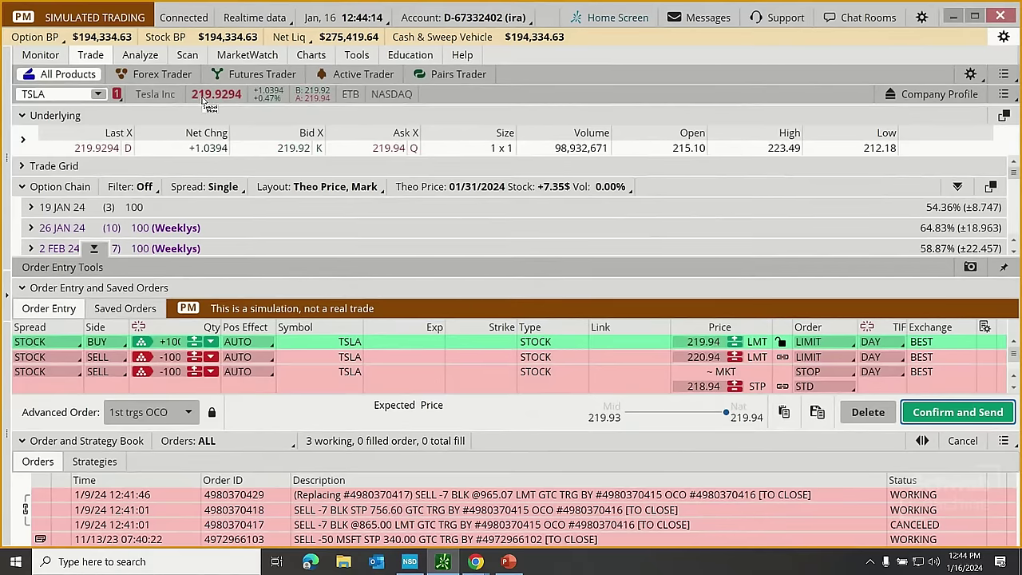
left_click(174, 343)
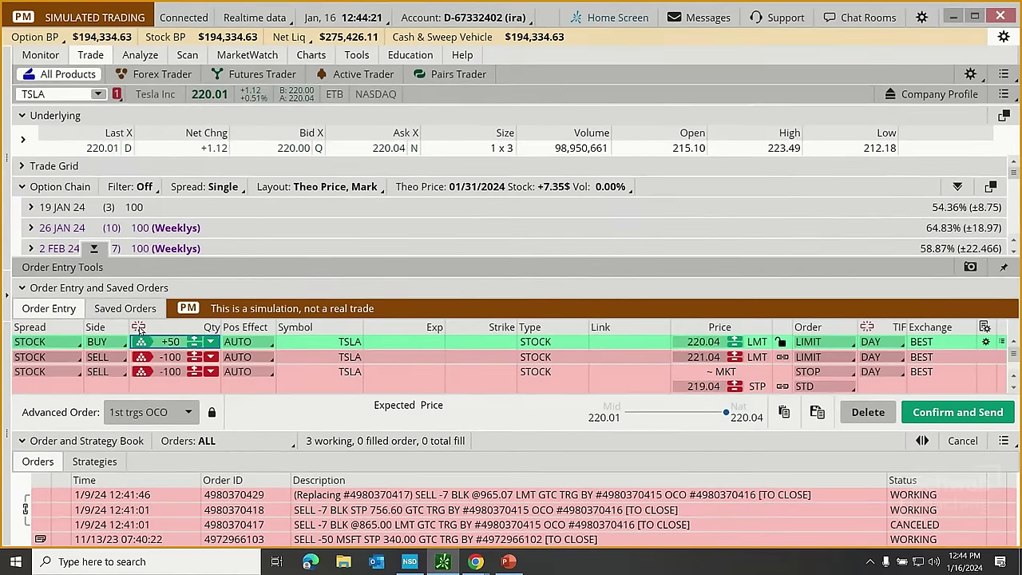
left_click(139, 328)
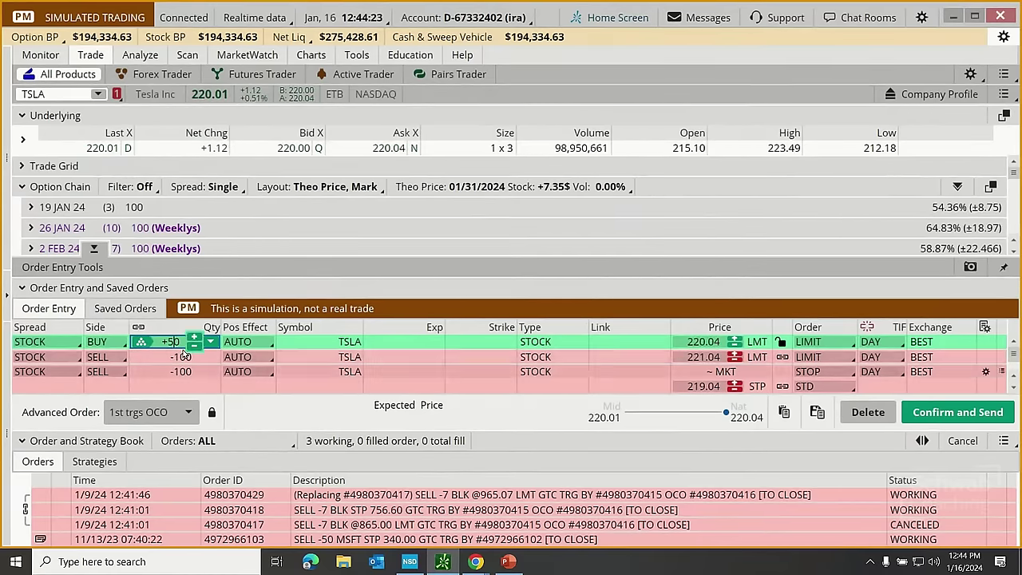
left_click(627, 343)
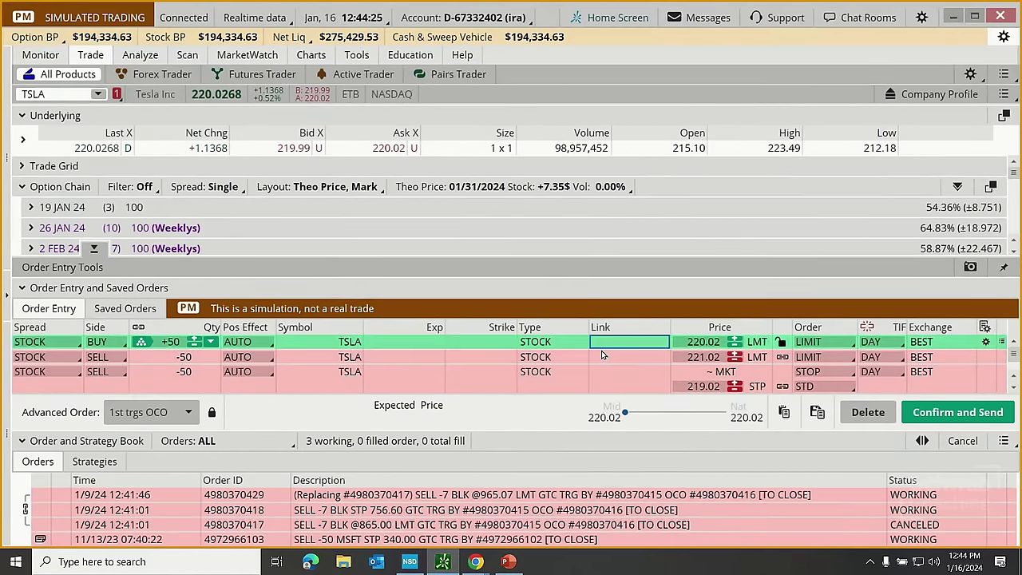
Change the TSLA buy order's type from limit to MARKET.
left_click(825, 343)
key("Up")
key("Return")
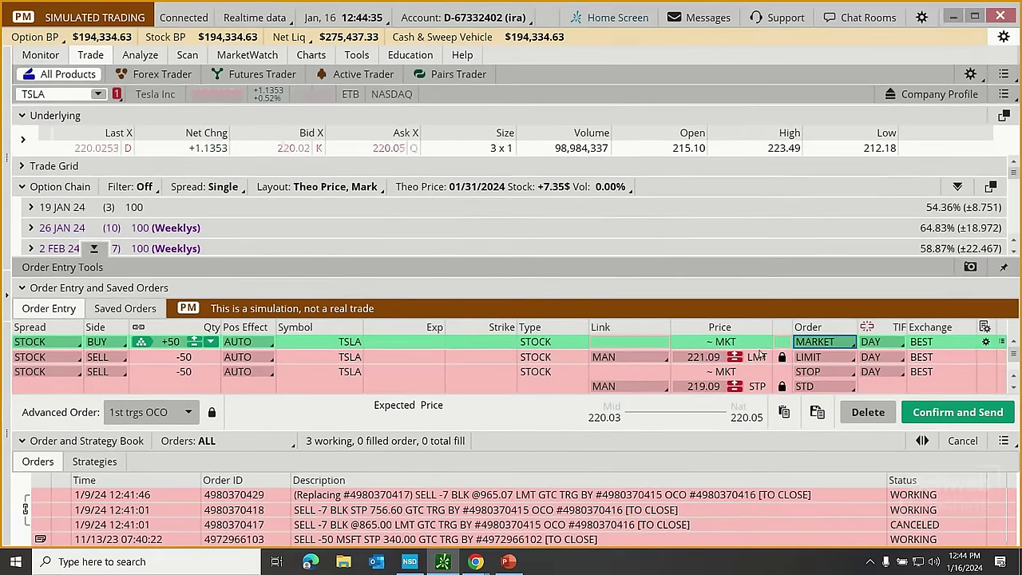
Set the sell limit order's price to 265.00 and its time in force to GTC.
left_click(687, 359)
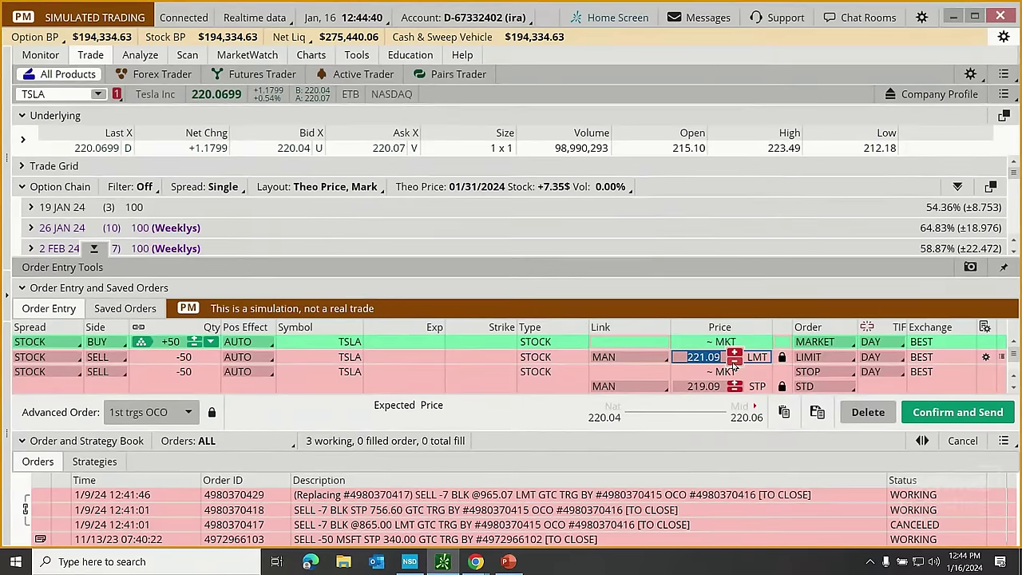
type("265.")
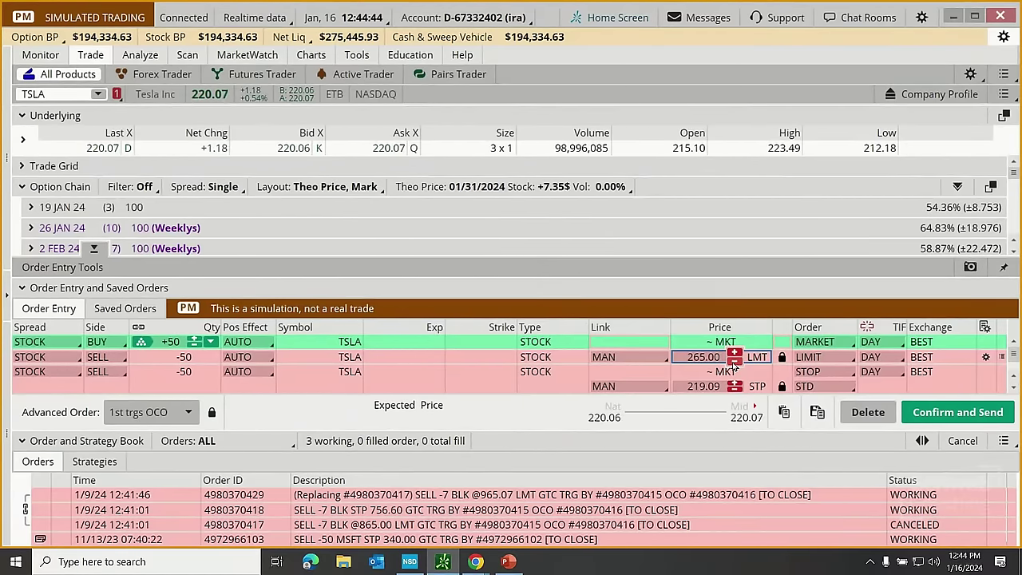
left_click(875, 357)
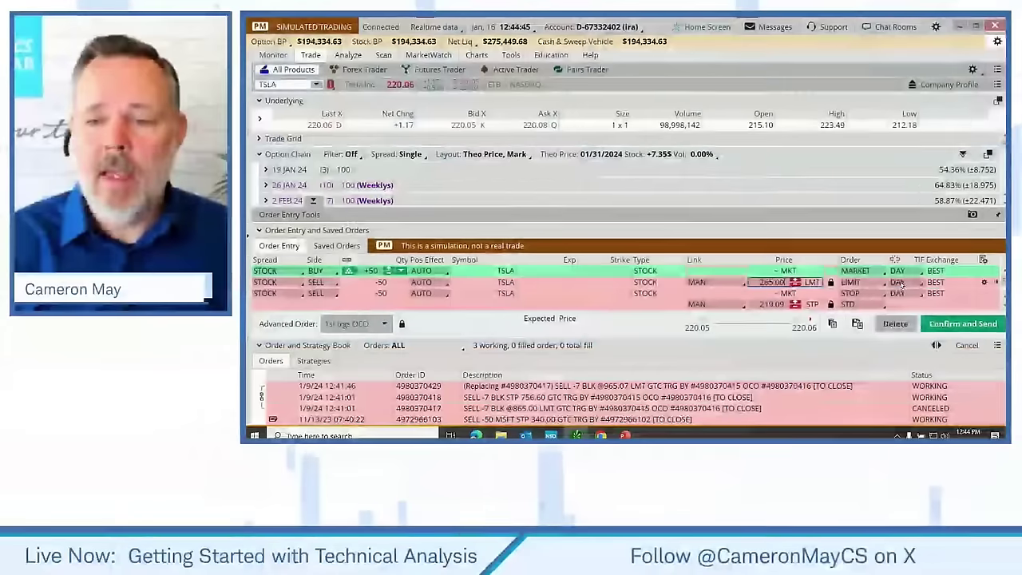
left_click(903, 318)
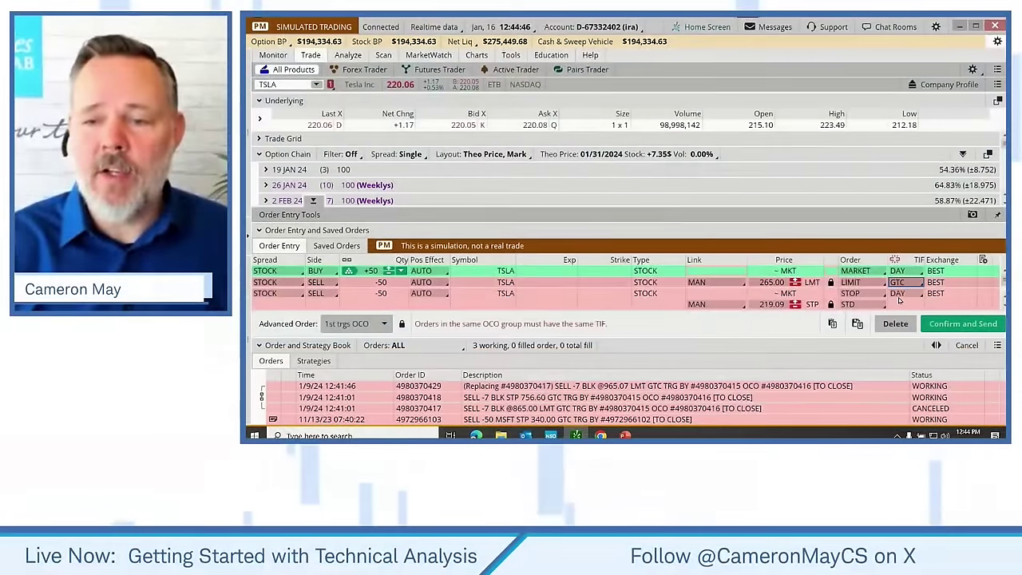
Set the sell stop order's price to 206.00 and its time in force to GTC.
left_click(771, 305)
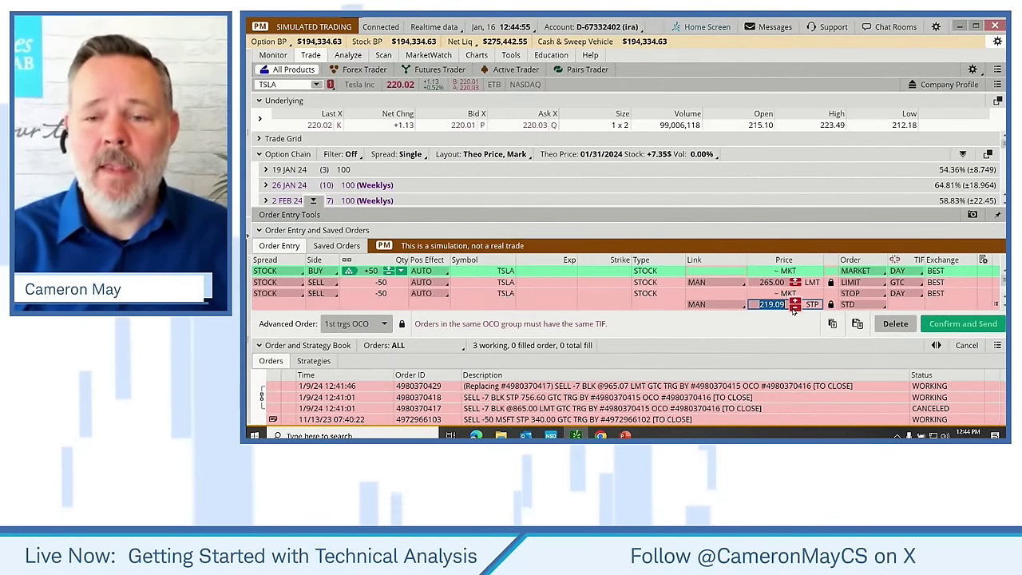
type("2")
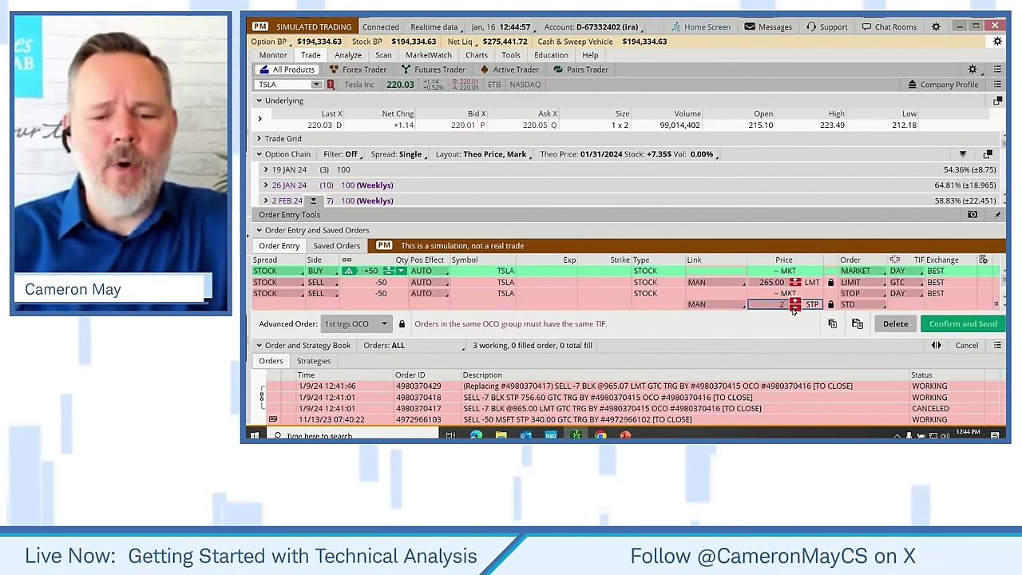
type("06.00")
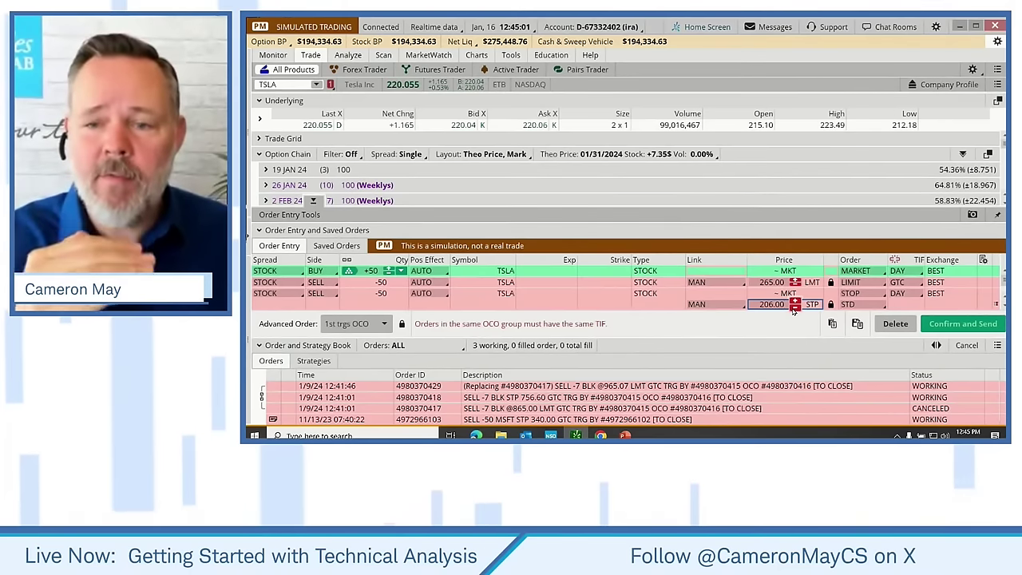
left_click(902, 305)
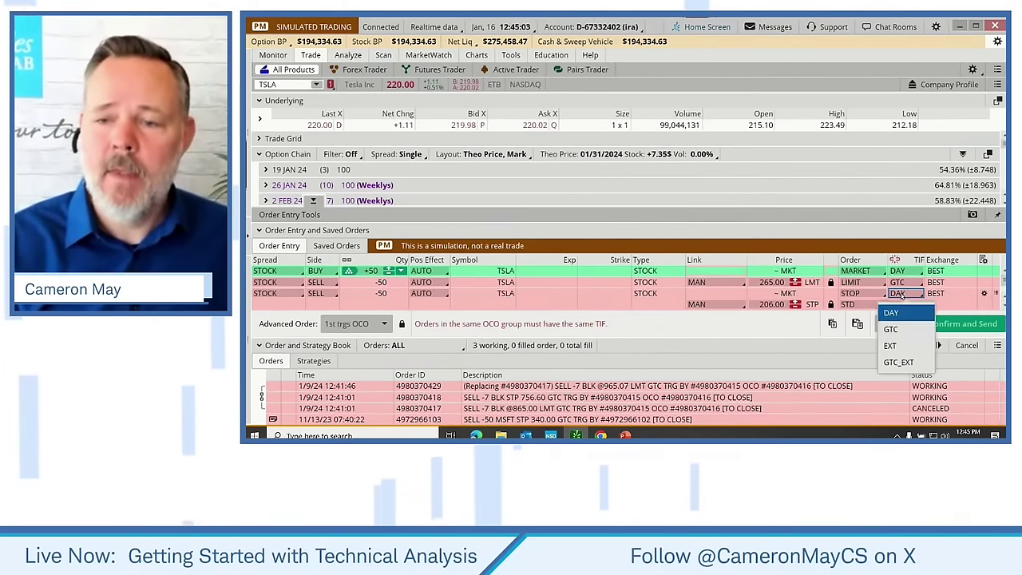
left_click(899, 334)
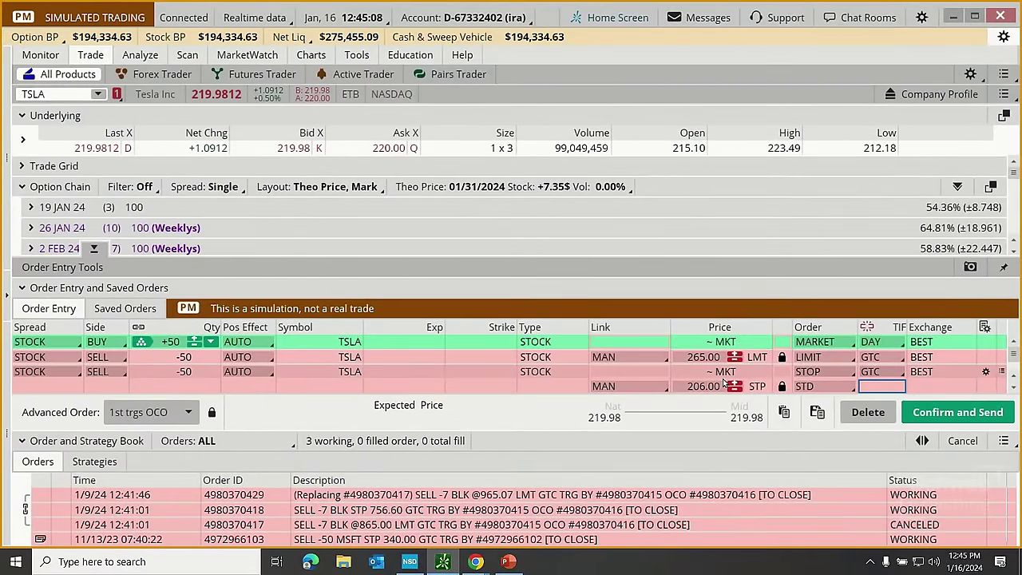
Open the confirmation for the TSLA market buy with its OCO bracket and send the simulated orders.
left_click(941, 413)
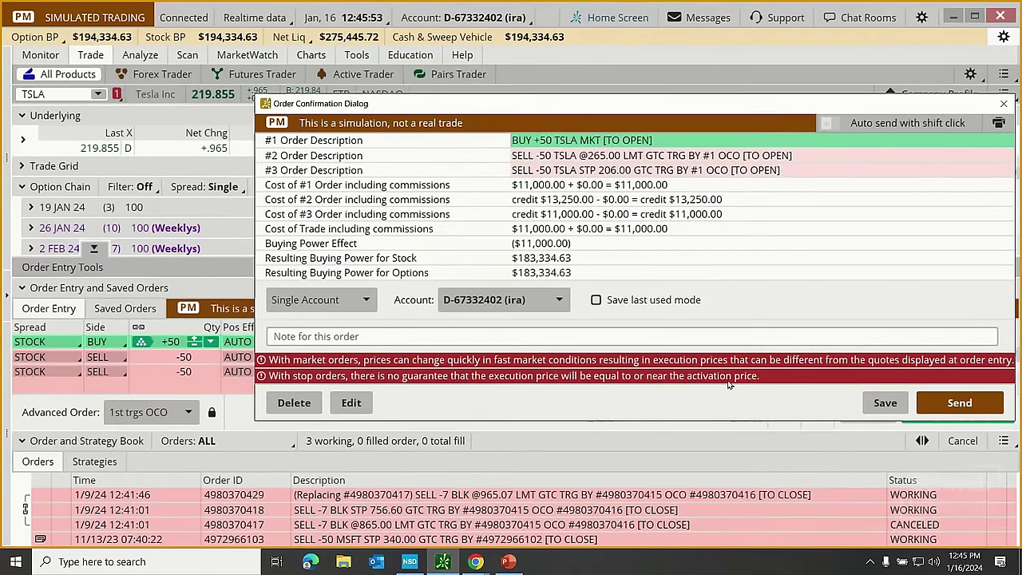
left_click(960, 404)
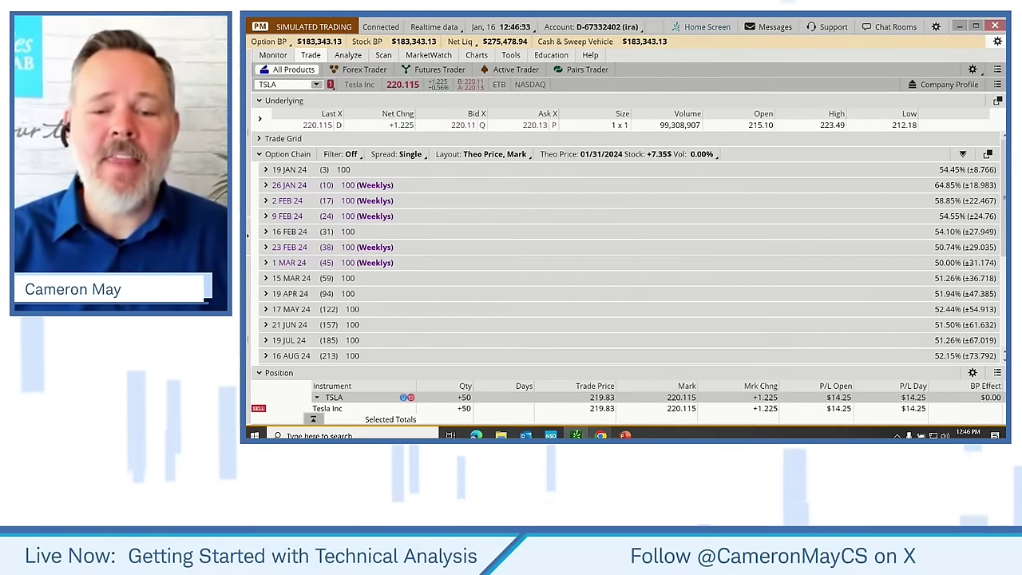
Switch to Chrome, show the YouTube channel page and highlight its title, Trader Talks: Schwab Coaching Webcasts.
mouse_move(601, 435)
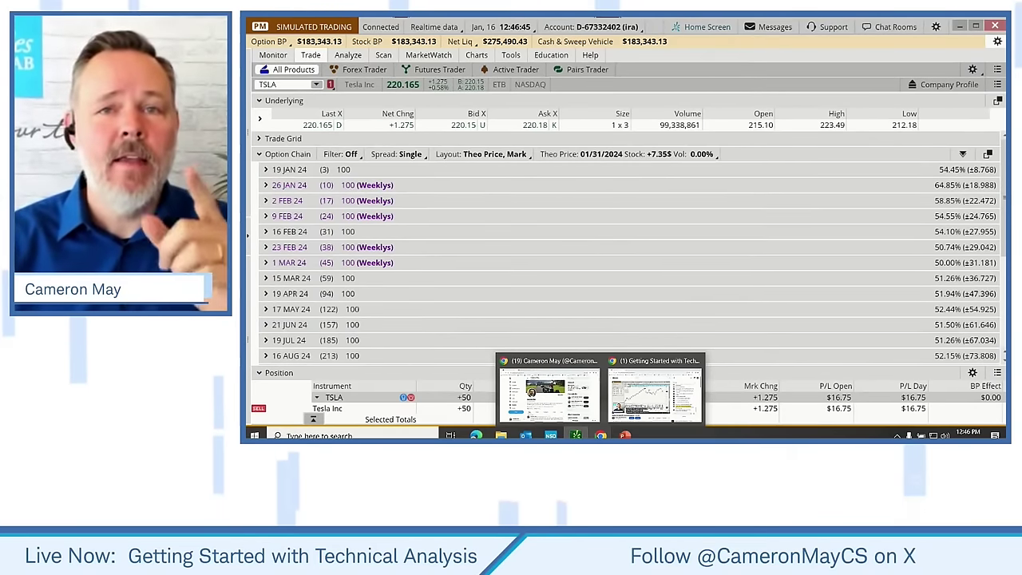
left_click(598, 406)
left_click(449, 25)
left_click_drag(508, 213, 797, 215)
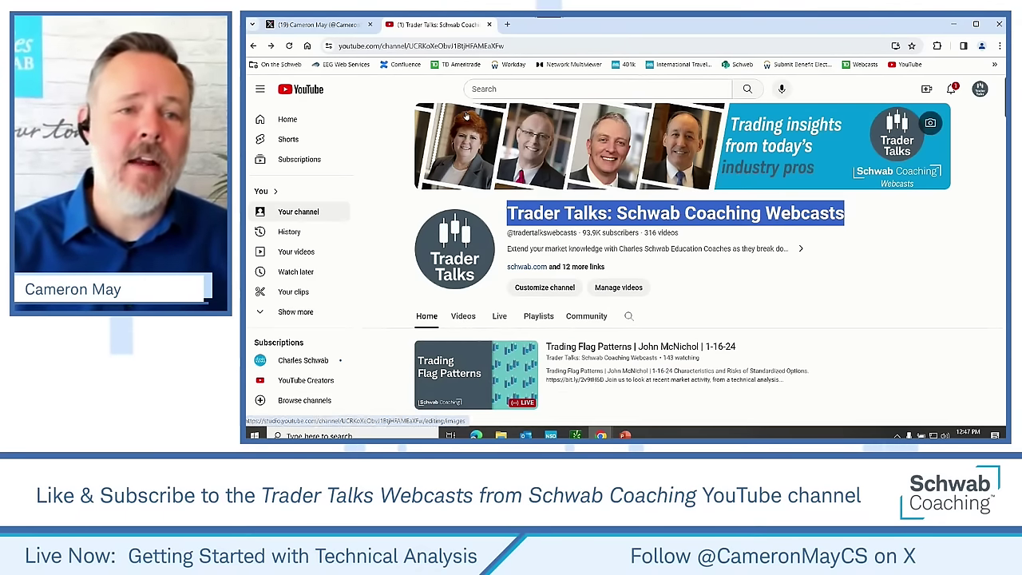
Show the presenter's X profile in the browser and highlight the account handle below the profile name.
key("ctrl+Tab")
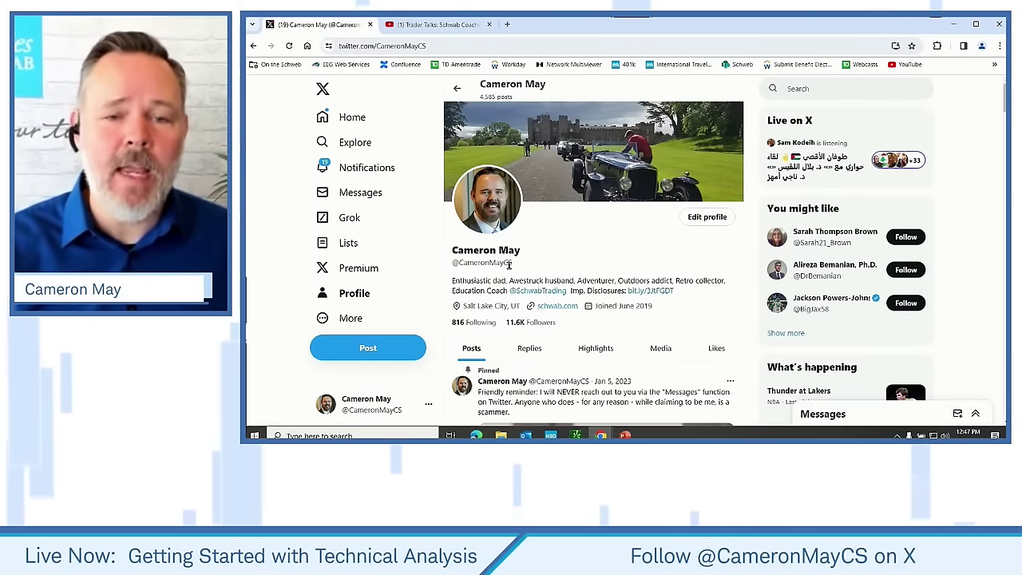
left_click_drag(515, 263, 451, 271)
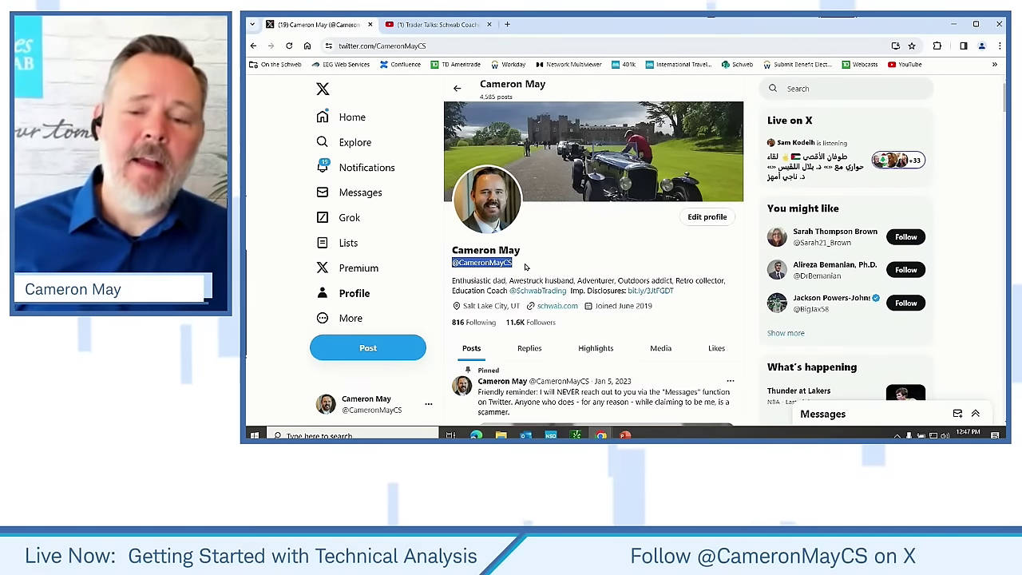
mouse_move(625, 436)
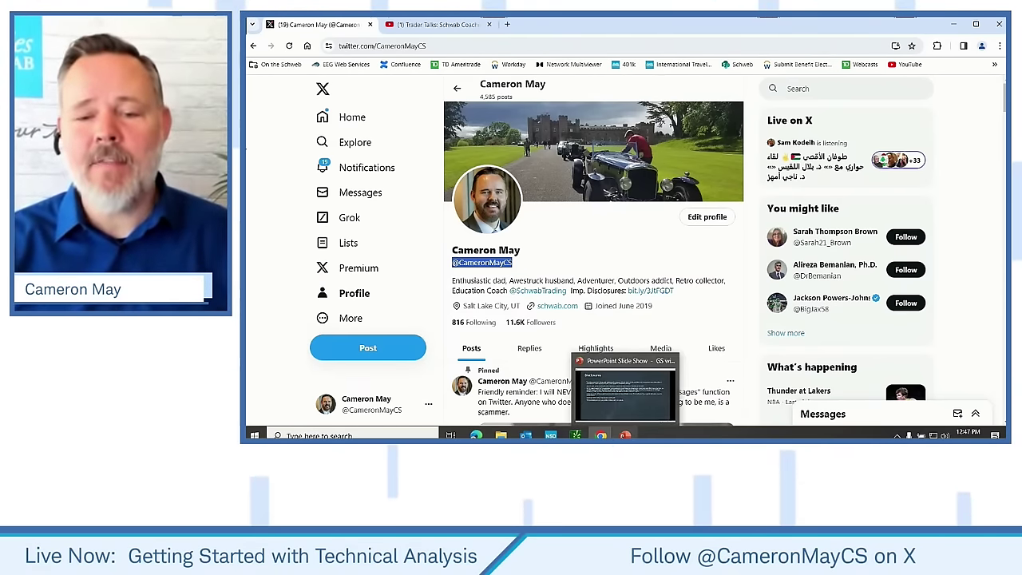